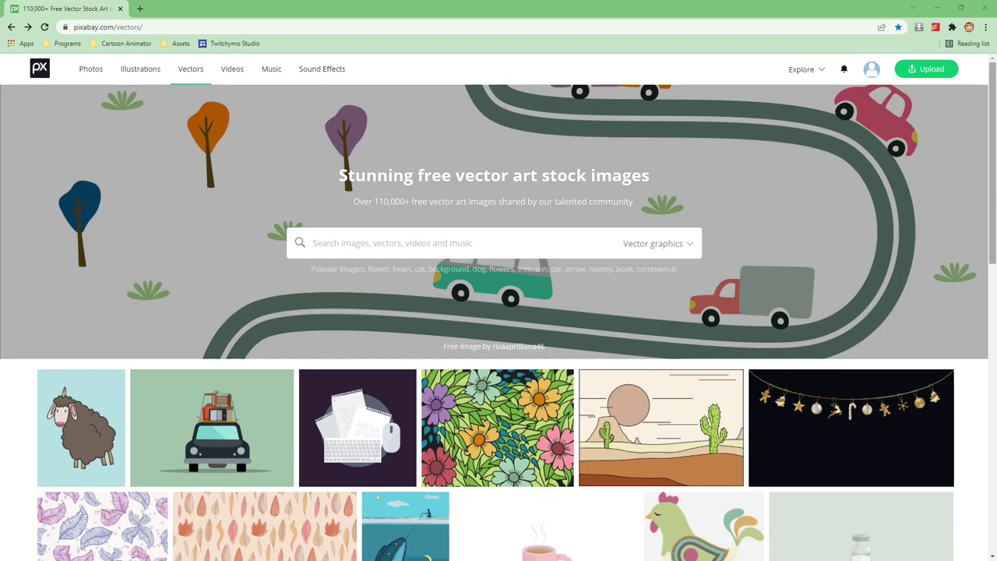
- Open the Beach Summer Ball vector's detail page from Pixabay's full vector results
left_click_drag(993, 156, 993, 445)
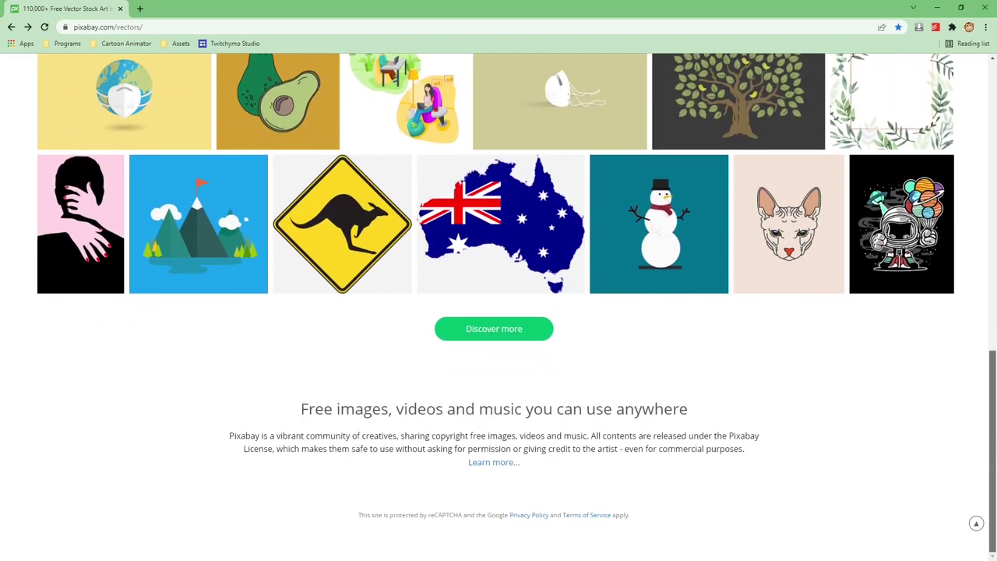
left_click(501, 329)
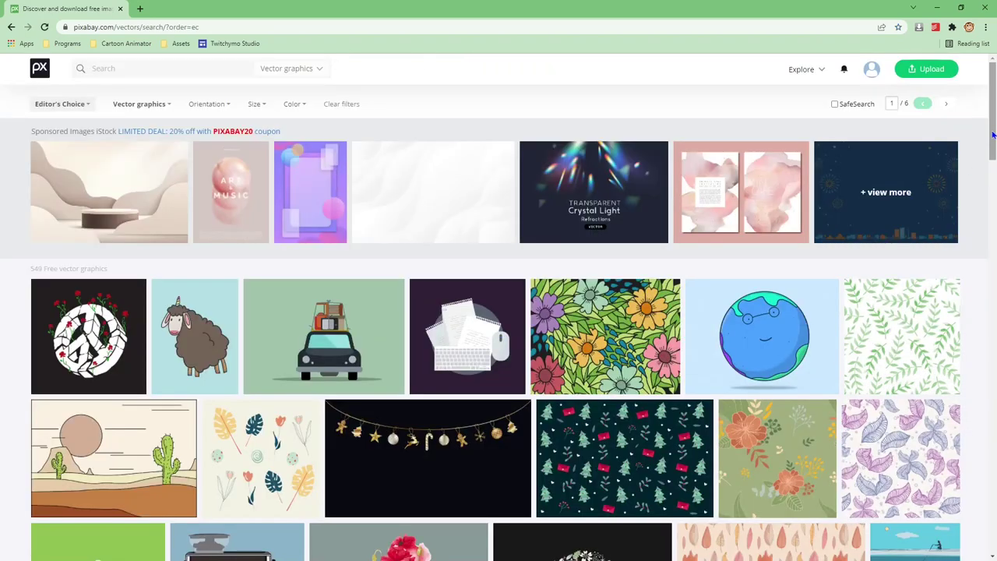
left_click_drag(992, 136, 982, 478)
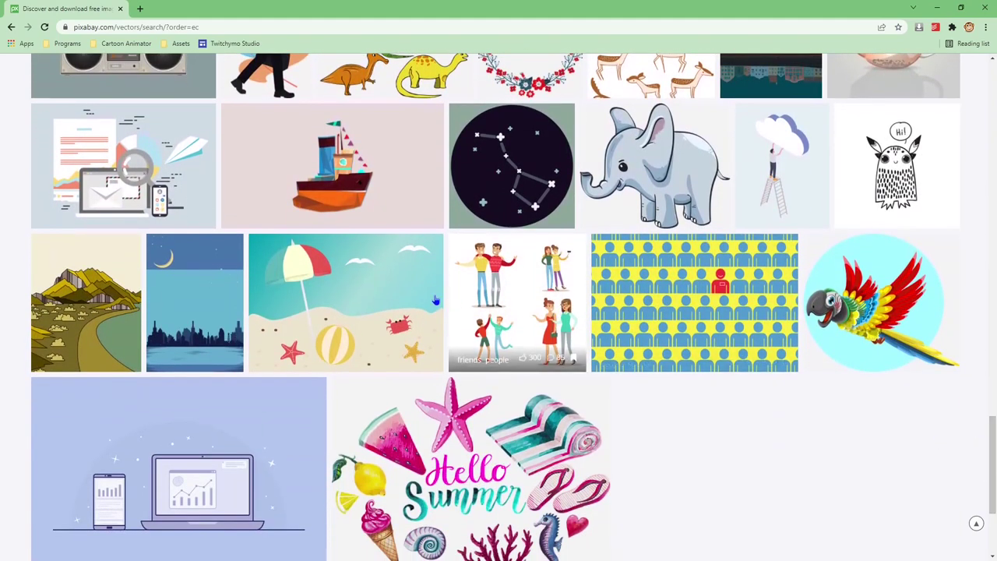
left_click(352, 290)
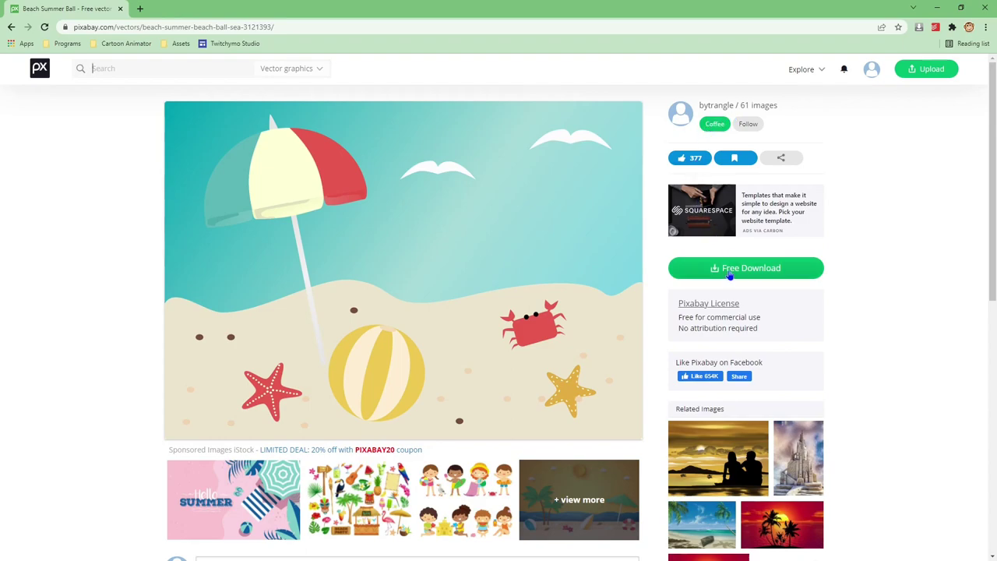
- Download the beach illustration as an SVG vector, beach-3121393.svg
left_click(730, 271)
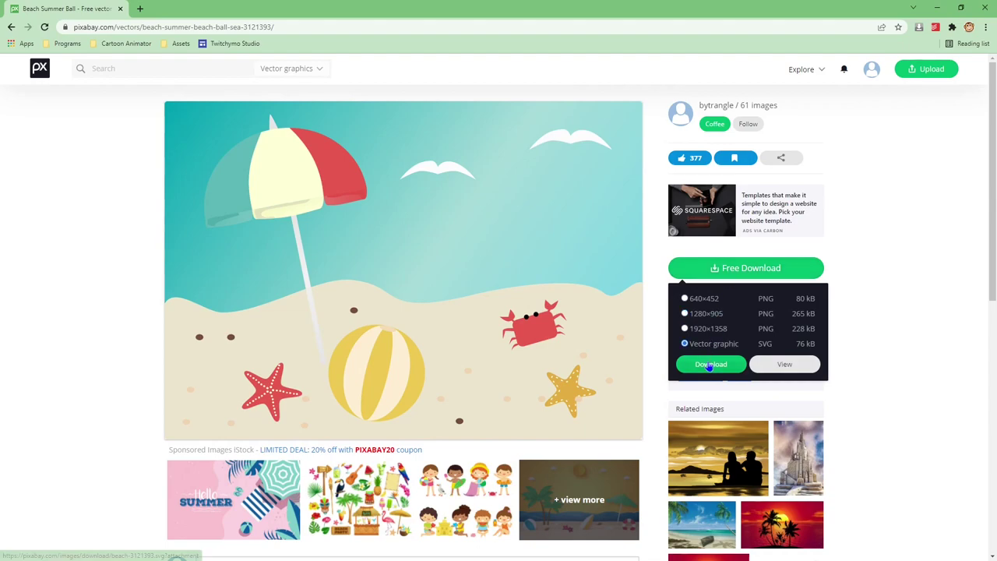
left_click(710, 364)
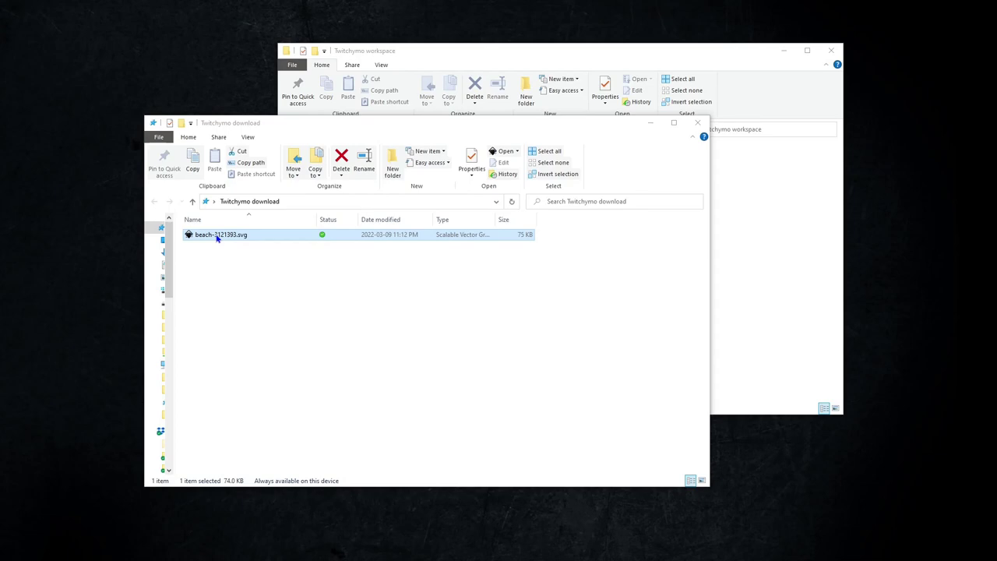
- Open beach-3121393.svg from the Twitchymo download folder in Inkscape
left_click(217, 237)
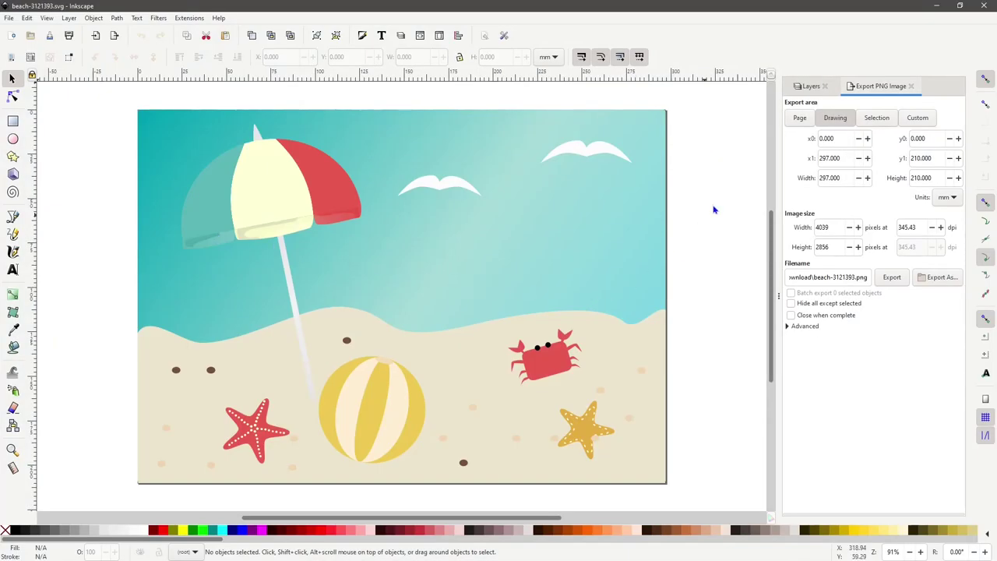
- Add a new layer named Layer 1 in the Layers panel
left_click(809, 86)
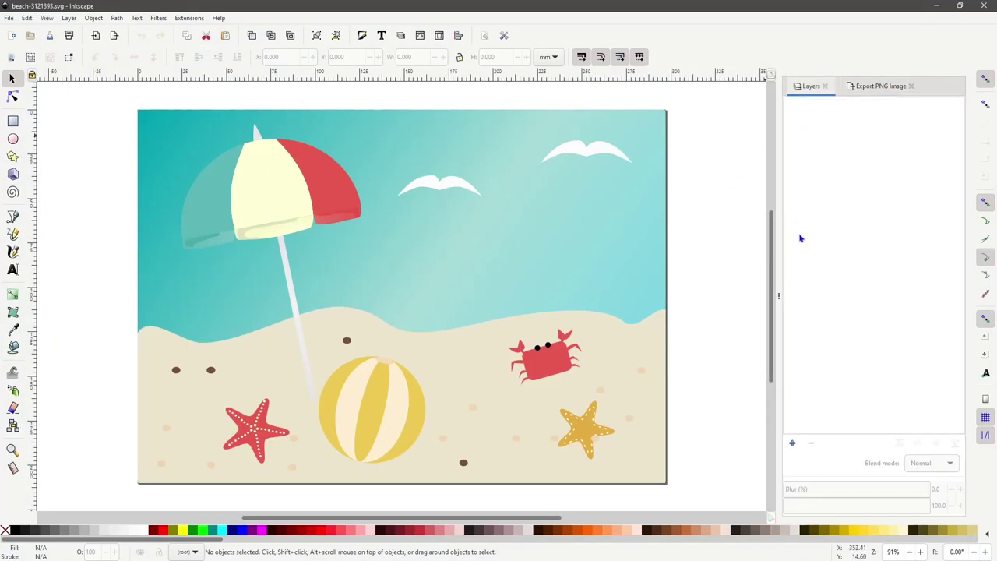
left_click(792, 444)
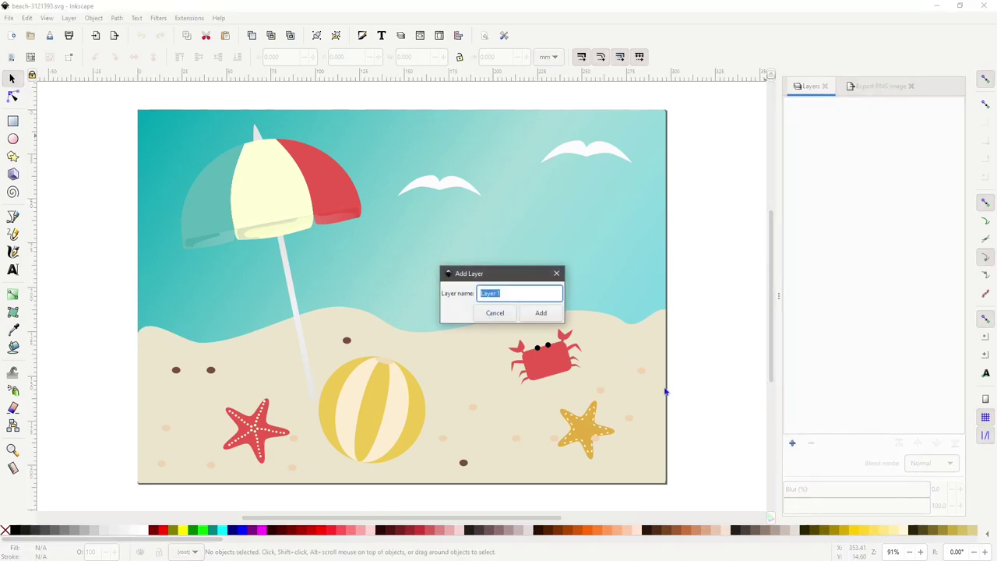
left_click(542, 313)
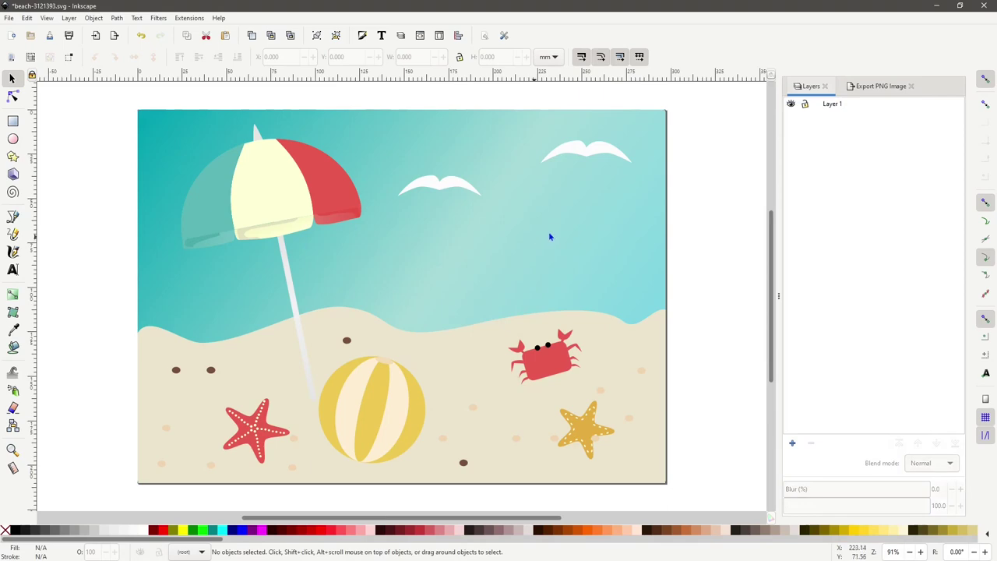
- Move the whole beach picture group into Layer 1
left_click(597, 185)
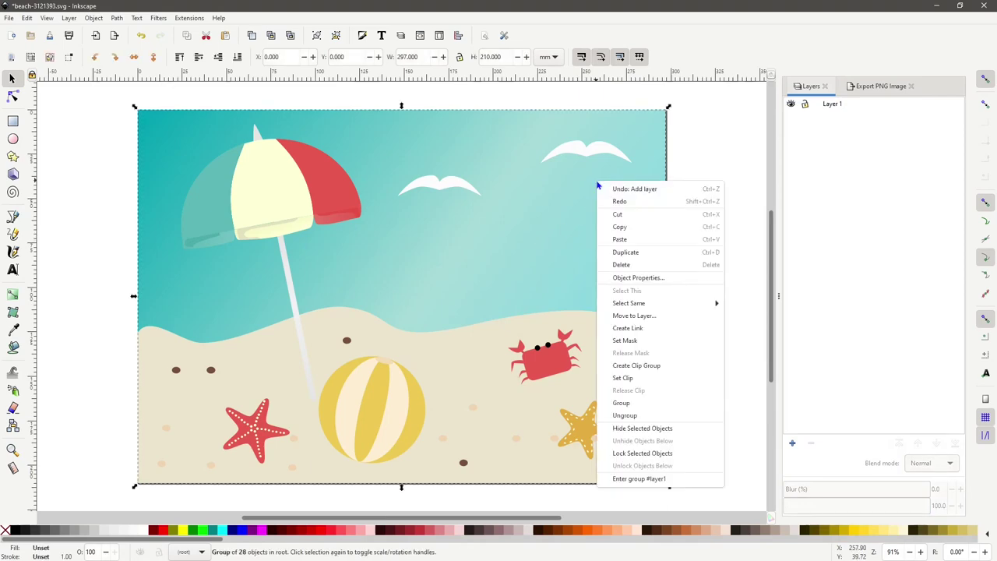
right_click(597, 185)
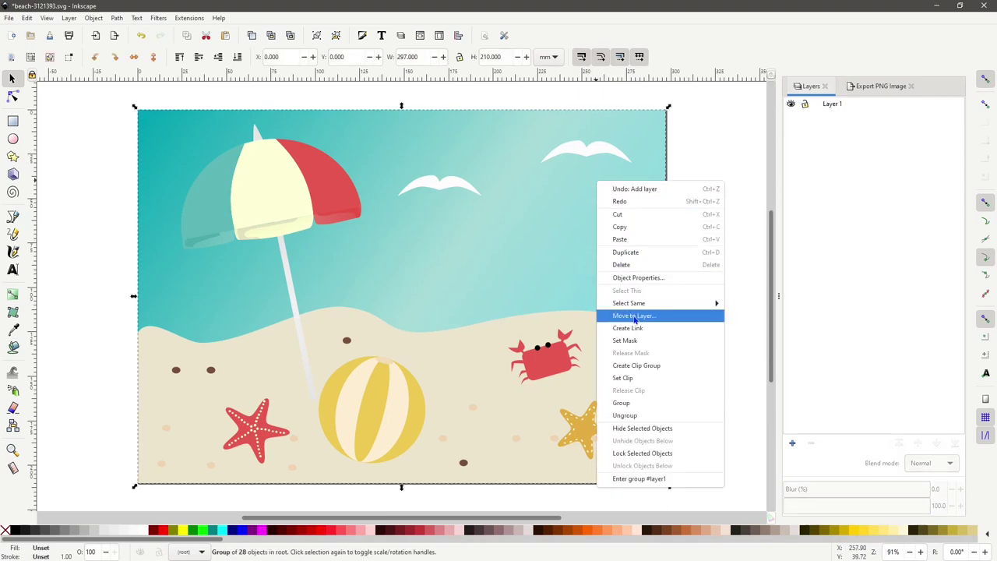
left_click(634, 315)
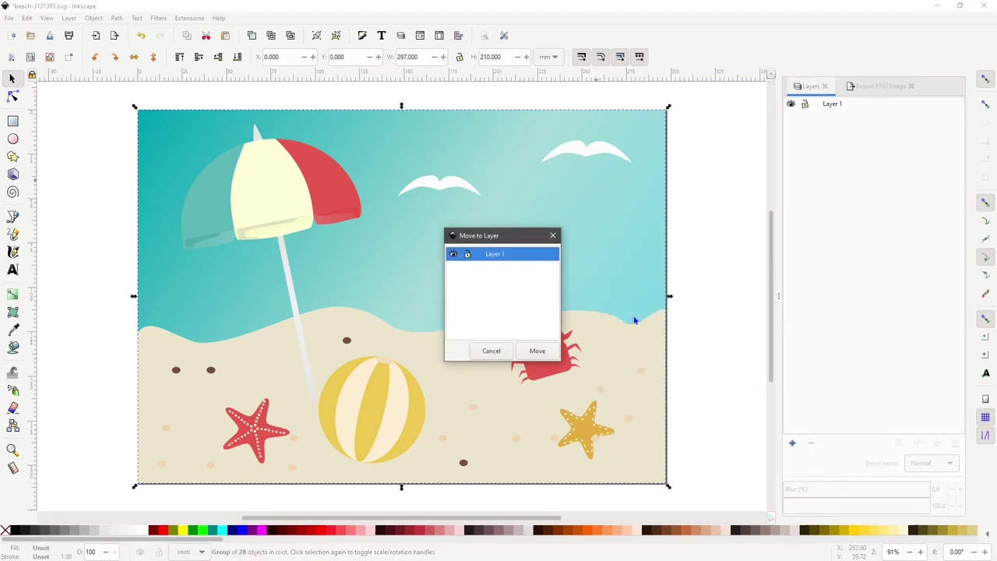
left_click(540, 352)
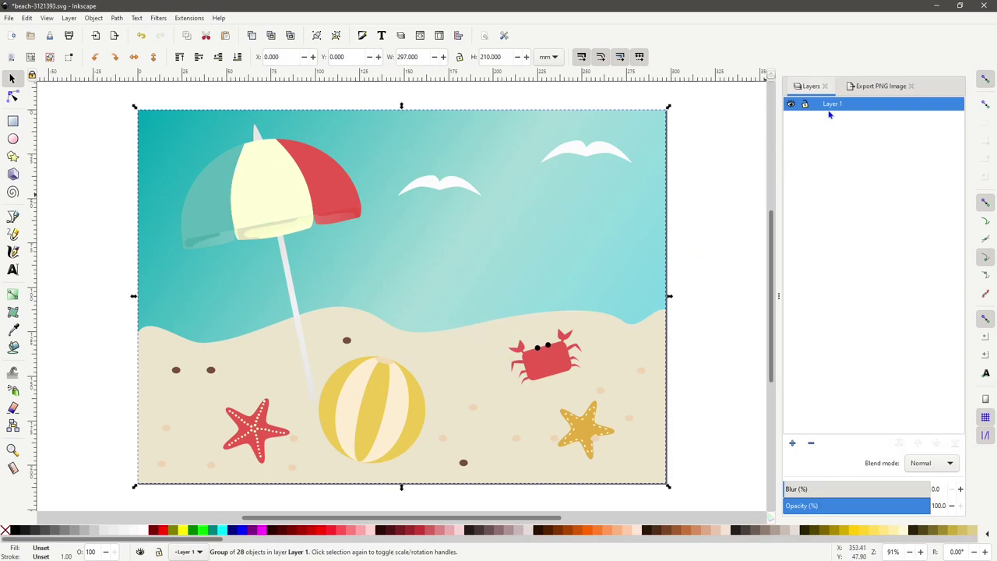
- Duplicate Layer 1 five times, creating Layer 1 copy through Layer 1 copy 4
right_click(831, 109)
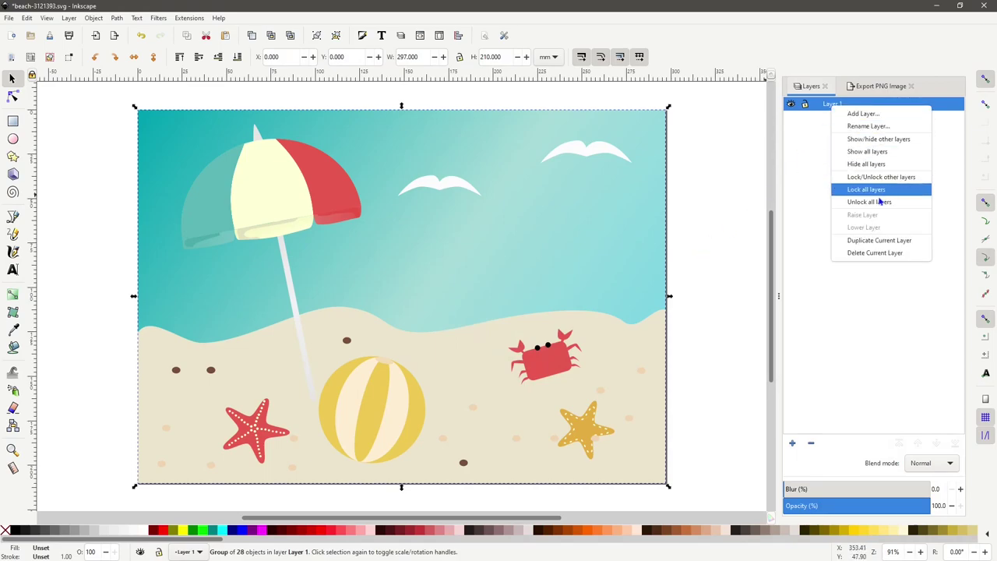
left_click(868, 241)
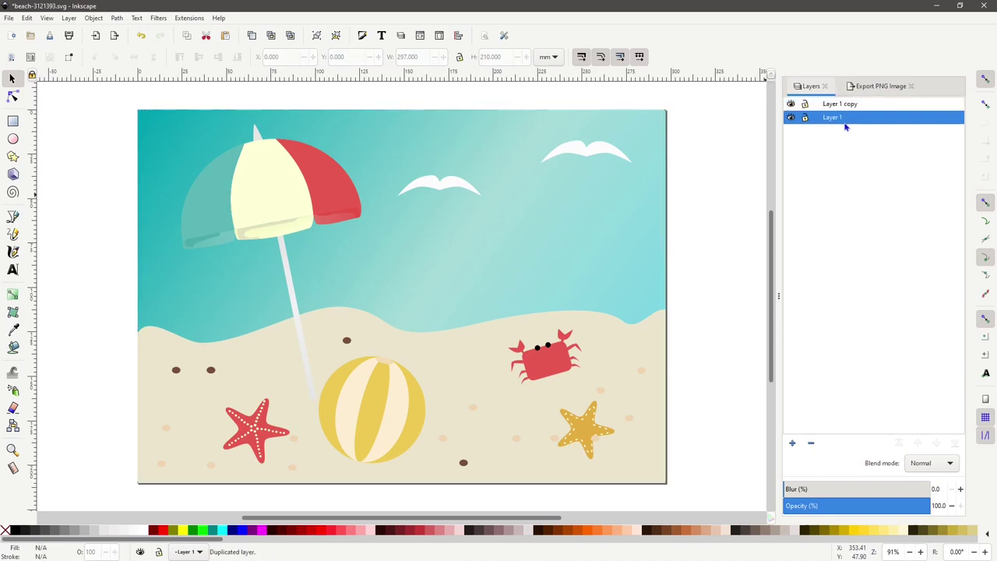
right_click(846, 121)
left_click(870, 256)
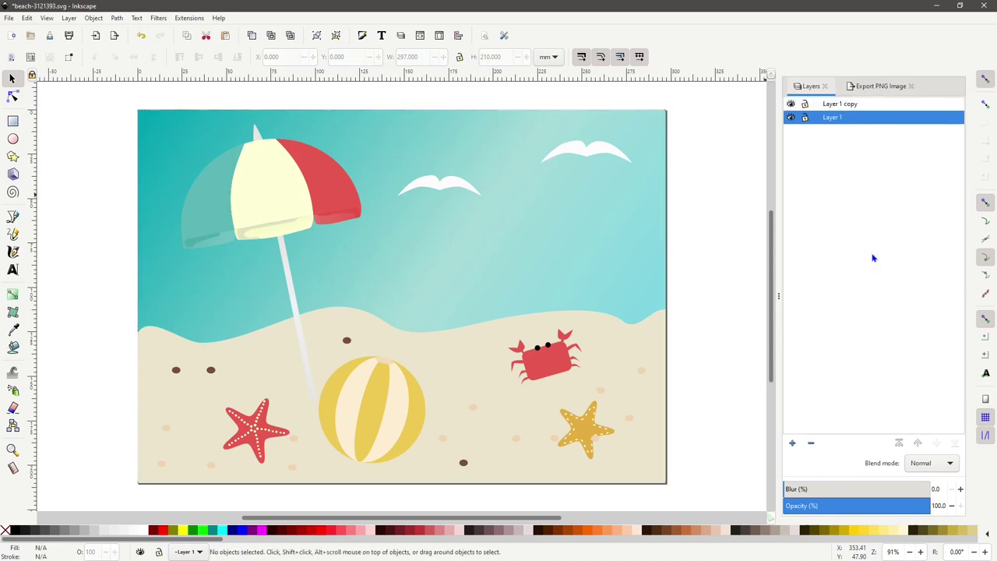
right_click(849, 133)
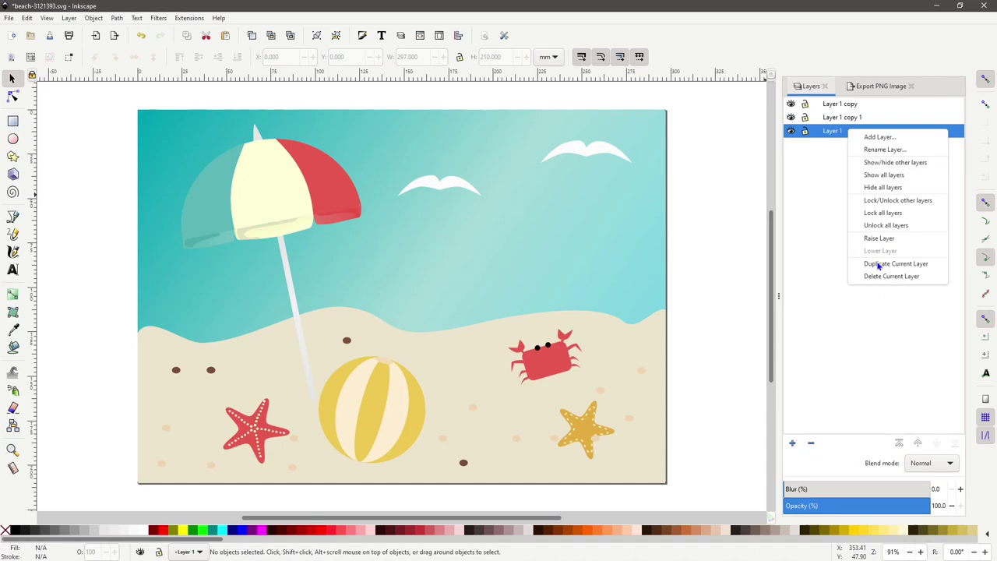
left_click(879, 265)
right_click(861, 145)
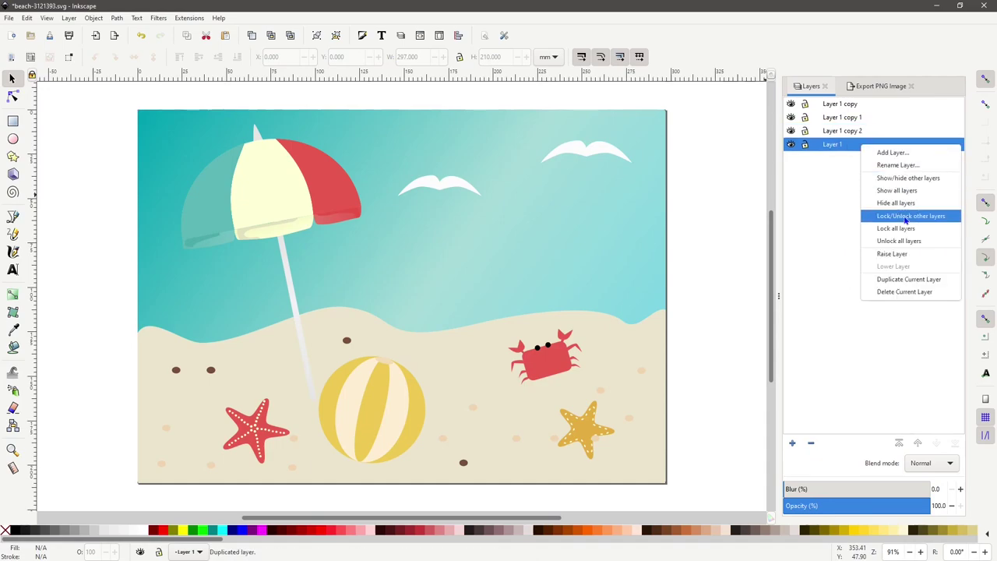
left_click(897, 282)
right_click(853, 159)
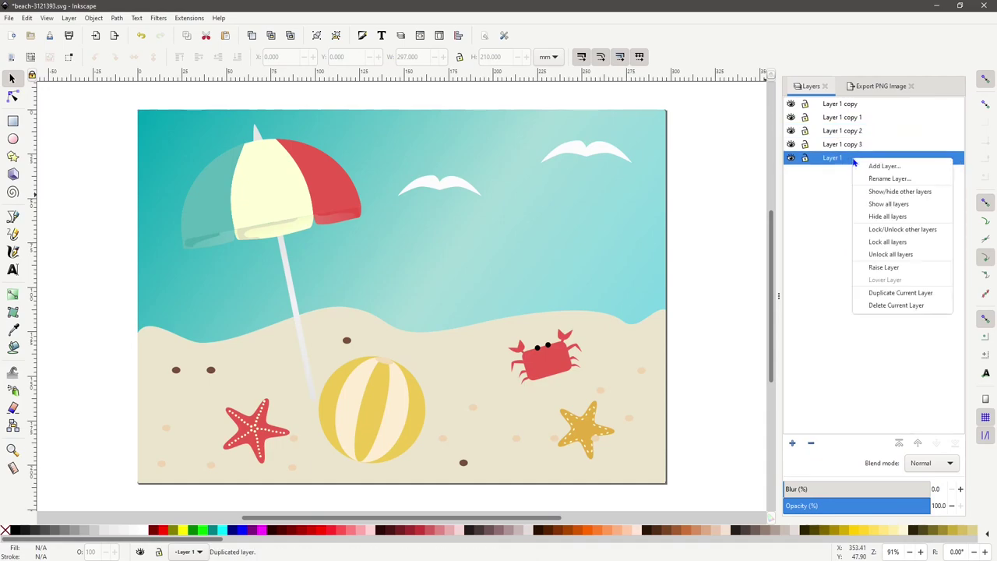
left_click(888, 294)
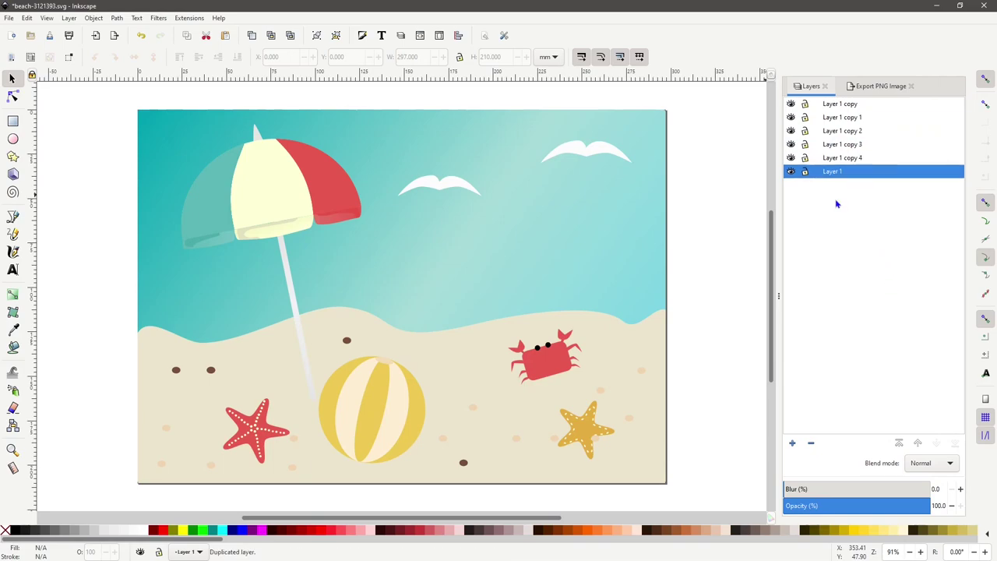
- Rename Layer 1 to 'org' and Layer 1 copy 4 to 'Beach Ball'
double_click(843, 172)
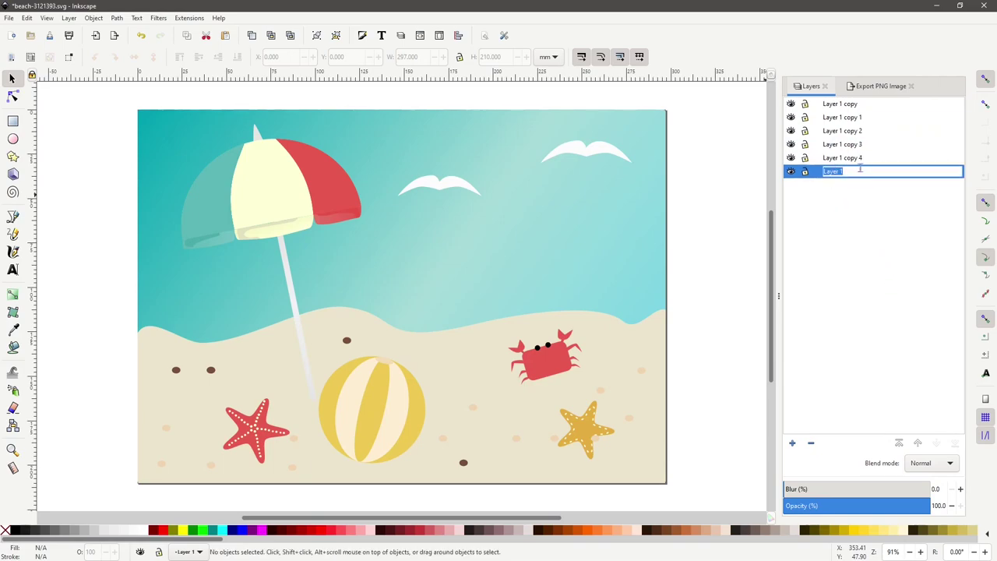
type("org")
left_click(844, 161)
left_click(855, 158)
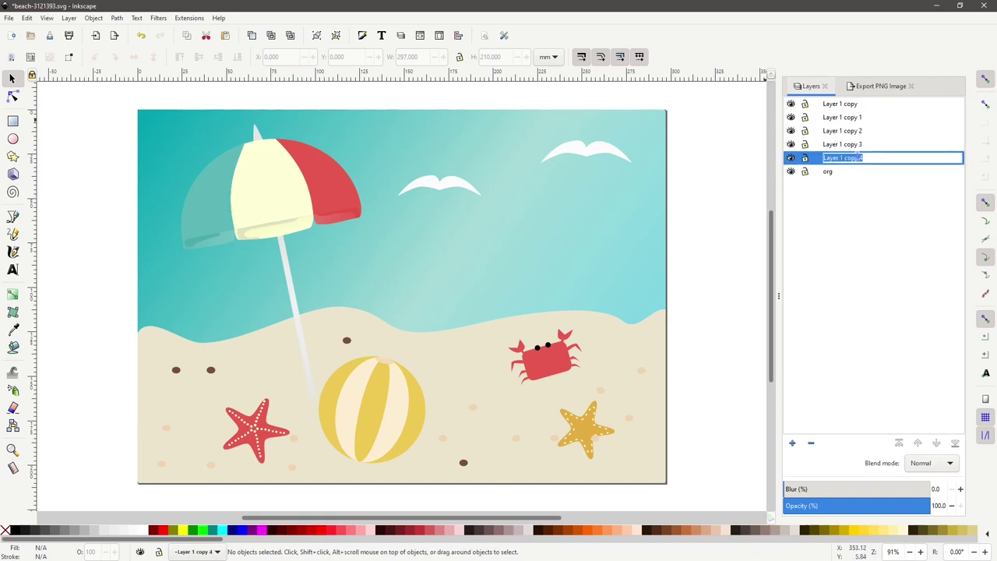
type("beach Ball")
left_click(828, 159)
key("BackSpace")
type("B")
- Rename the next two layers to 'Starfish Red' and 'Starfish Yellow'
double_click(845, 145)
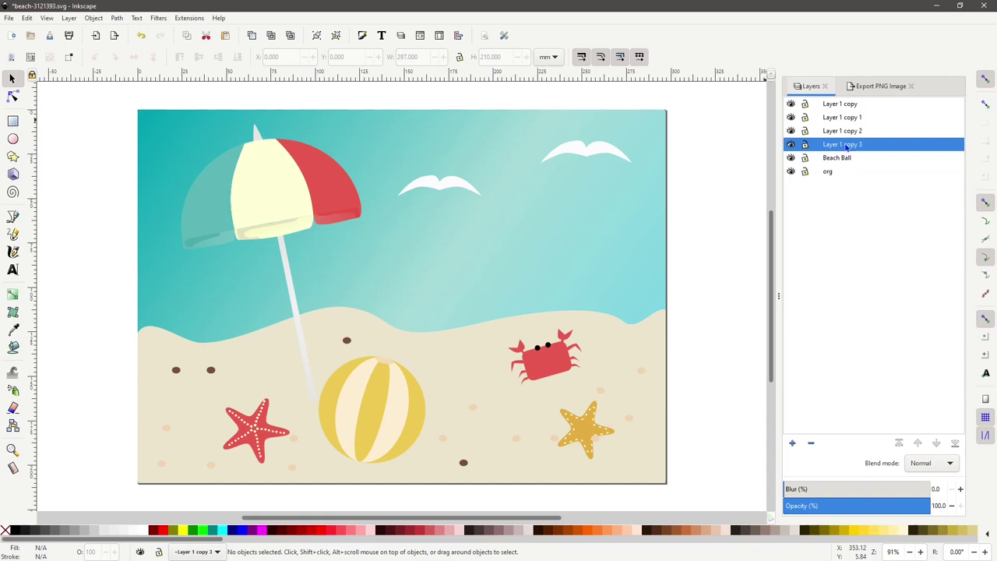
type("St")
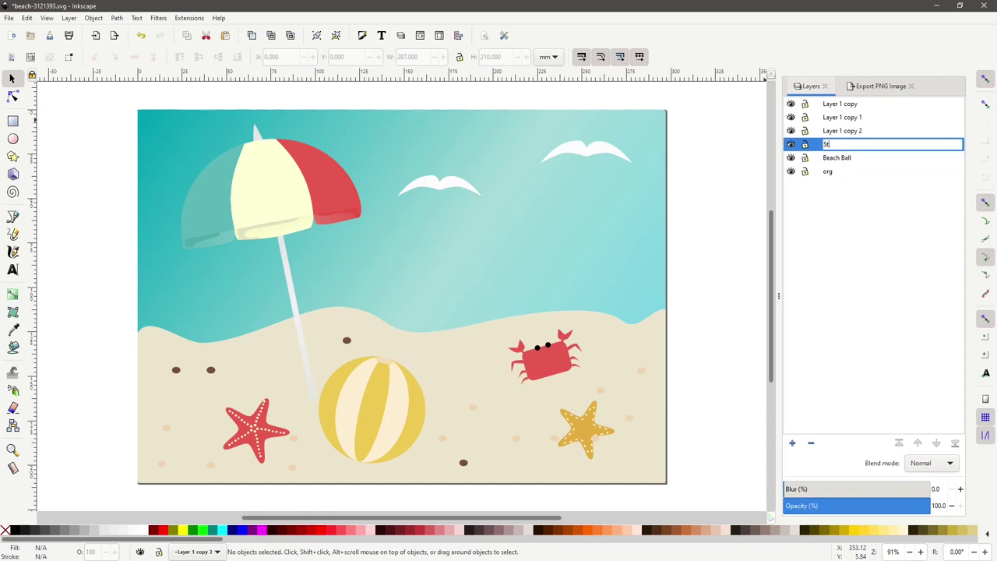
type("arfish Red")
left_click(846, 132)
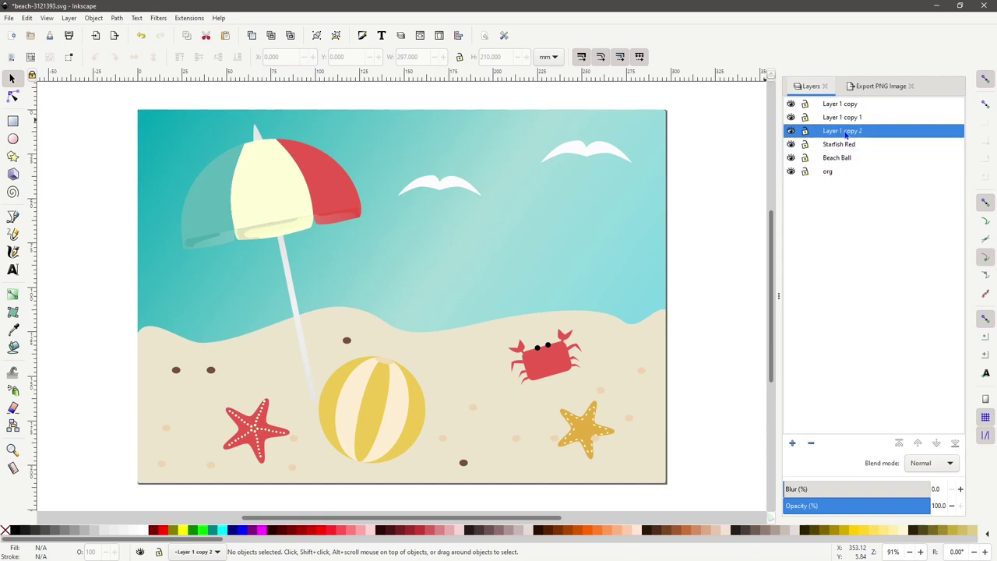
left_click(855, 129)
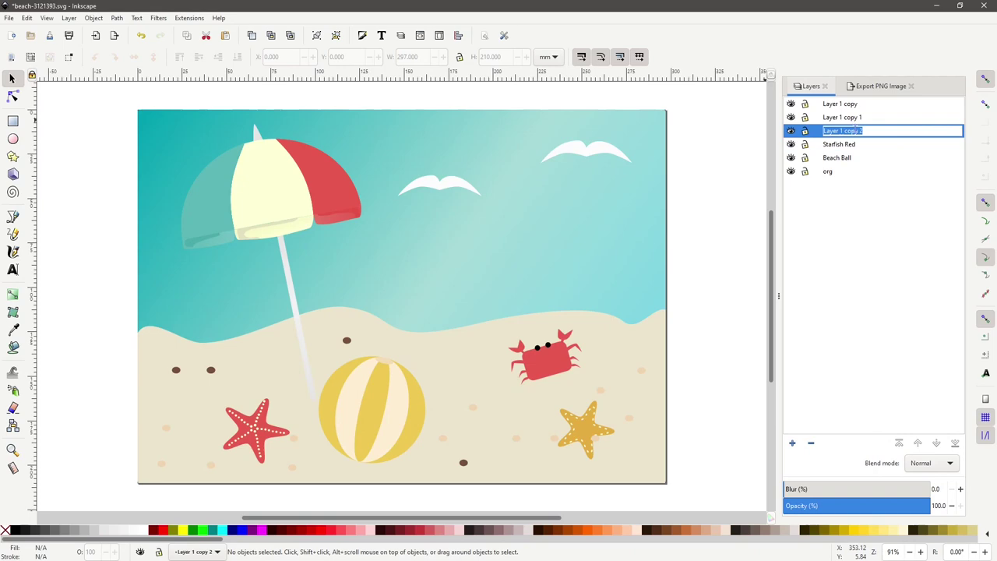
type("Starfish Yellow")
- Rename the top two layers to 'Crab' and 'Beach Umbrella'
left_click(848, 120)
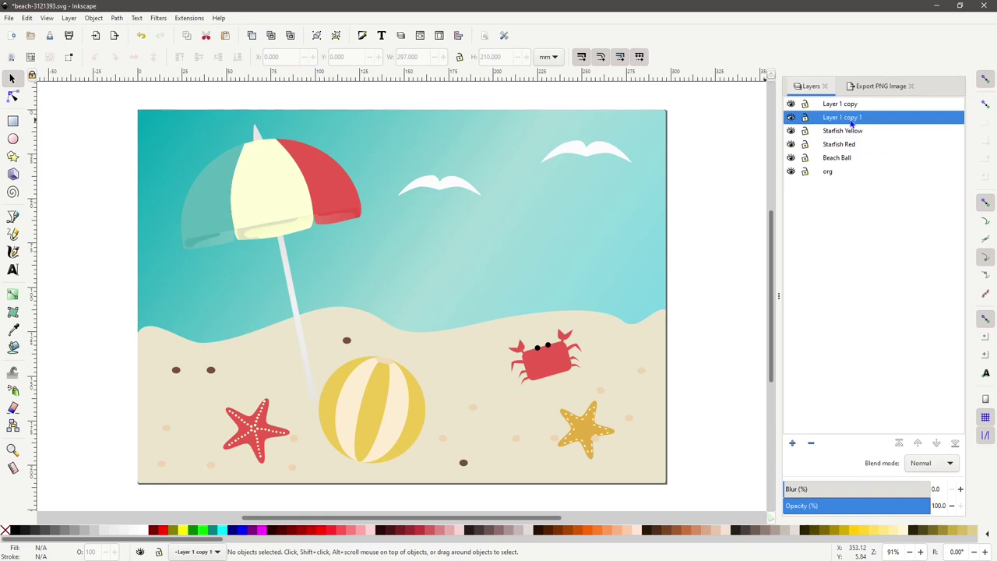
left_click(847, 121)
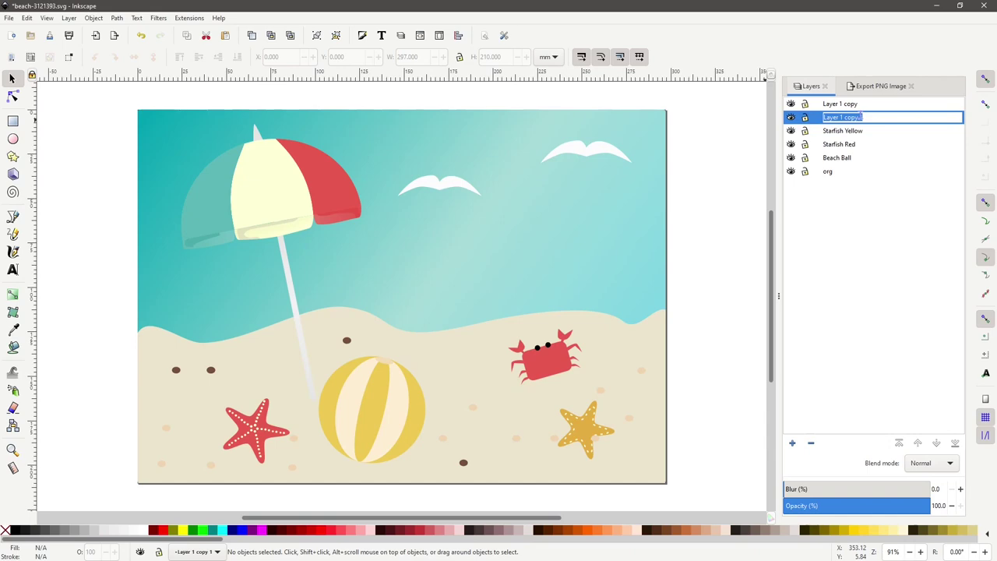
type("Crab")
left_click(853, 106)
left_click(840, 107)
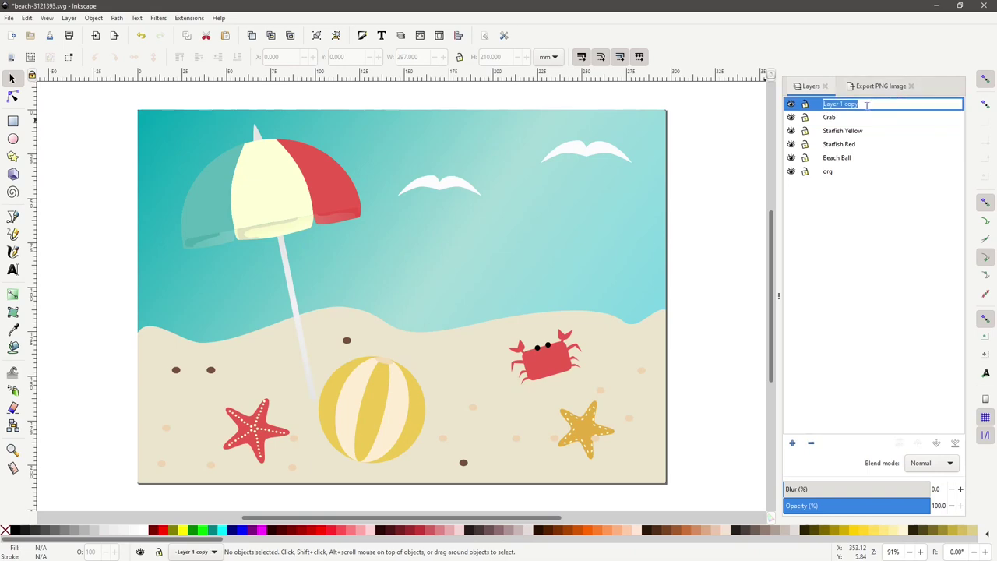
type("Beach Umbrella")
- In the Beach Ball layer, enter the artwork group and delete both seagulls and the crab
left_click(864, 195)
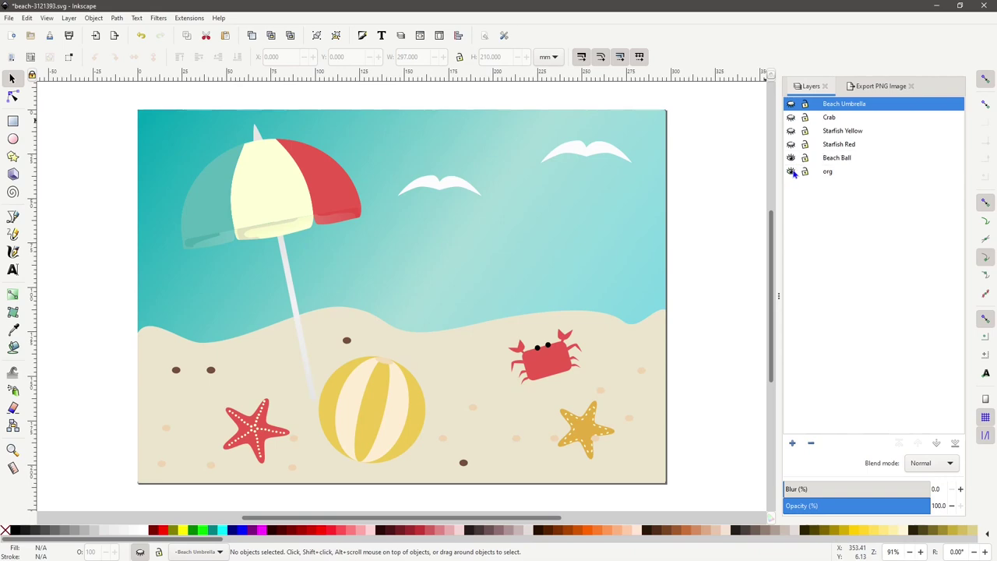
left_click(834, 160)
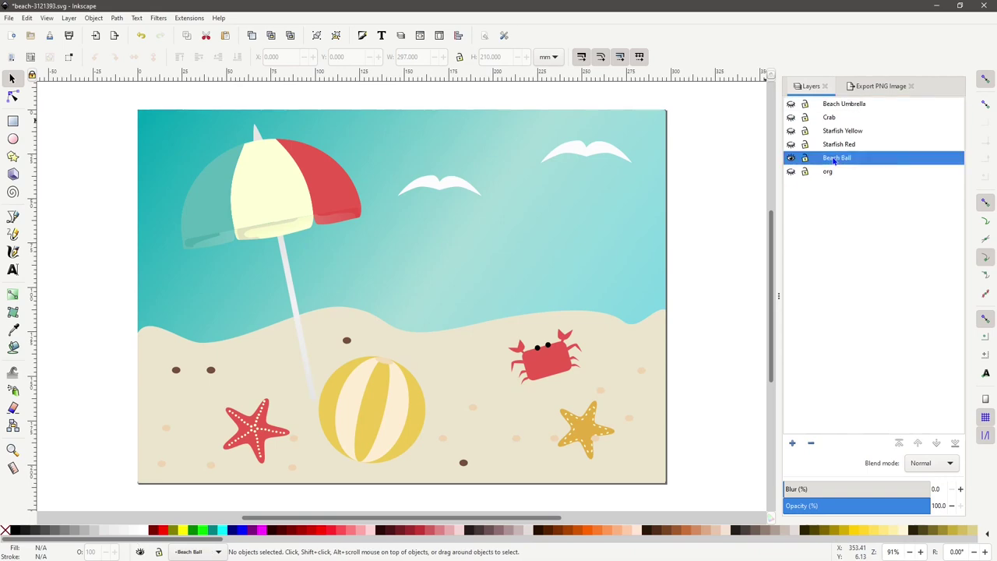
left_click(451, 183)
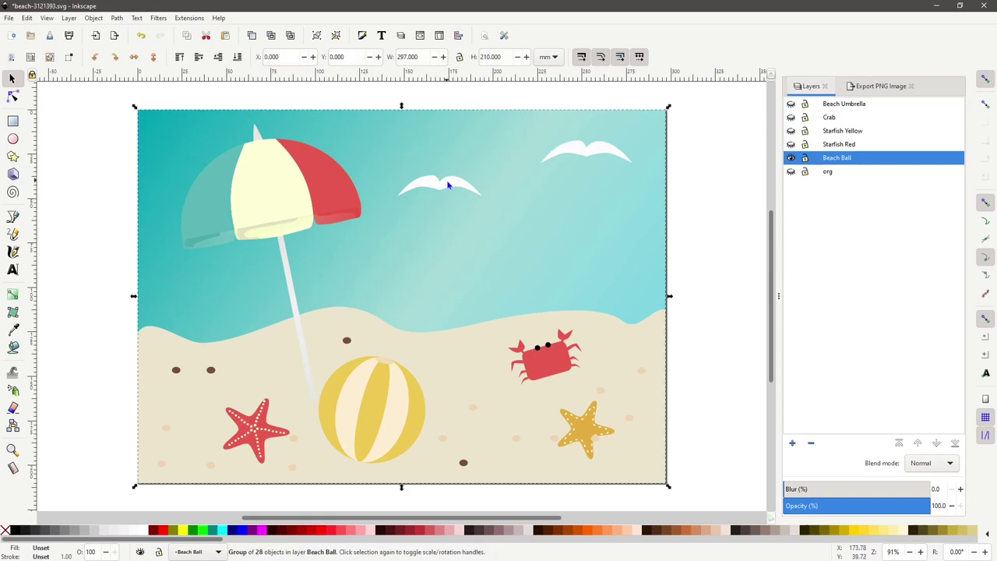
double_click(448, 184)
left_click(448, 185)
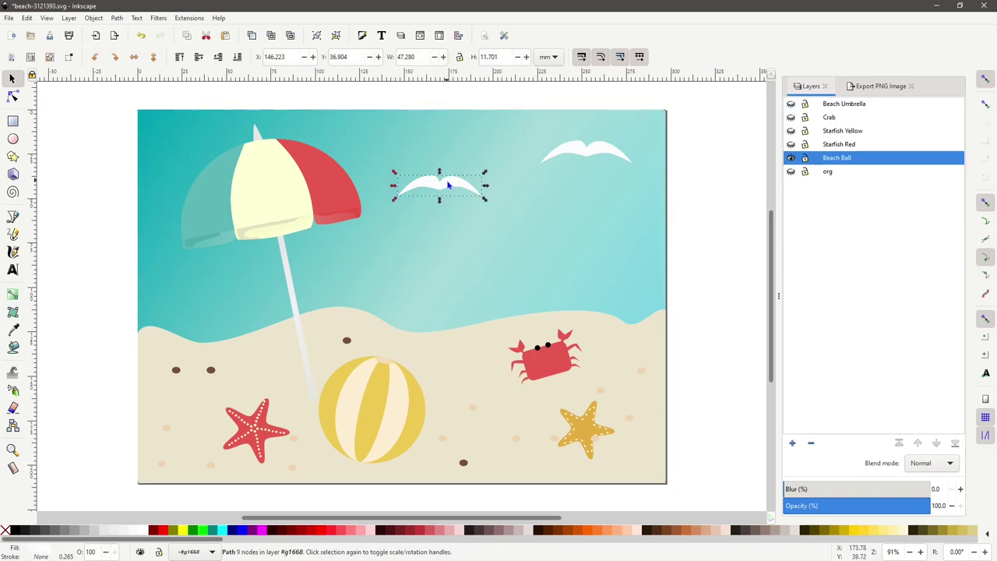
key("Delete")
left_click(588, 153)
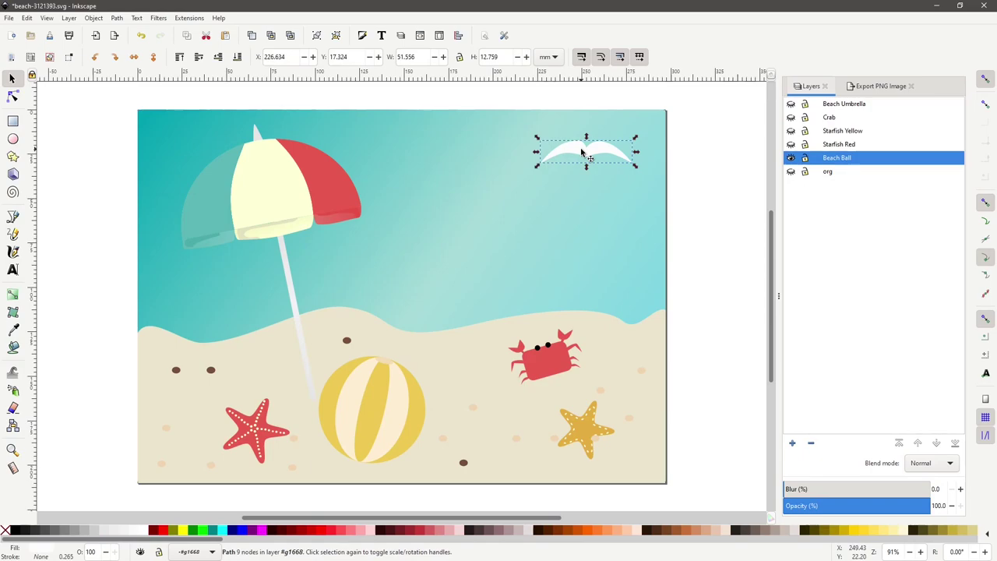
key("Delete")
left_click(543, 363)
key("Delete")
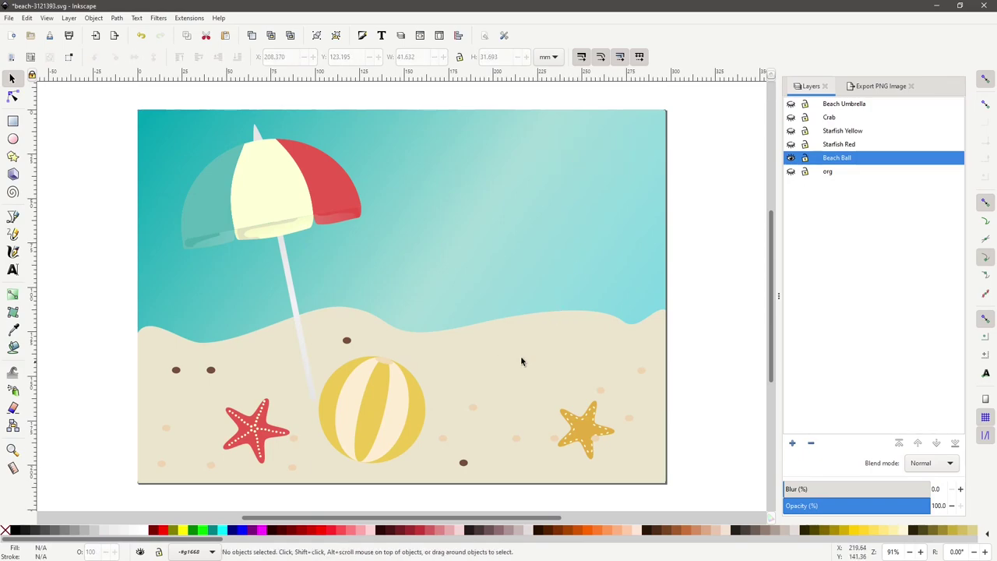
- Delete the sky background, sand, yellow starfish and stray dots from the Beach Ball layer
left_click_drag(417, 279, 476, 334)
key("Delete")
left_click(479, 345)
key("Delete")
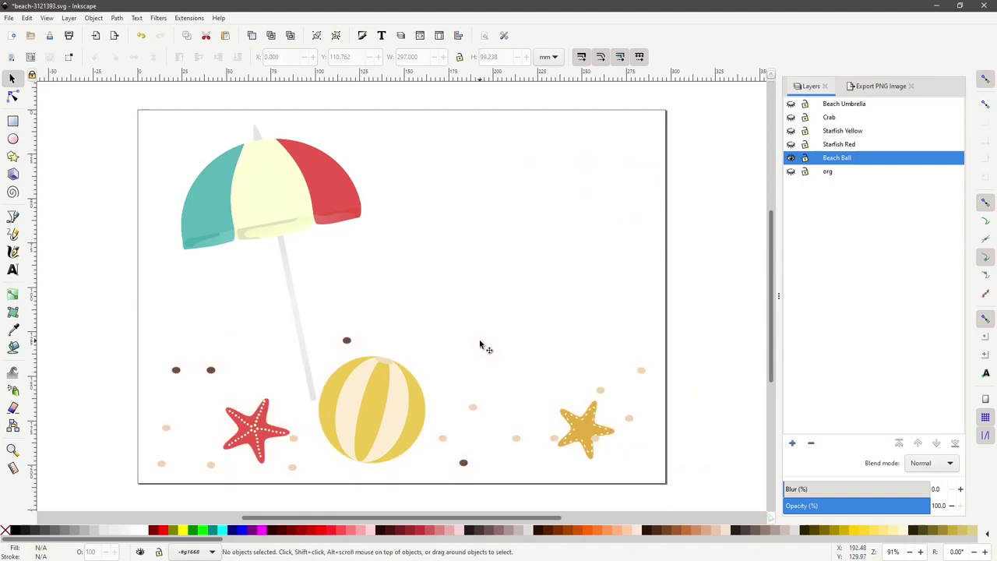
left_click_drag(440, 286, 674, 488)
key("Delete")
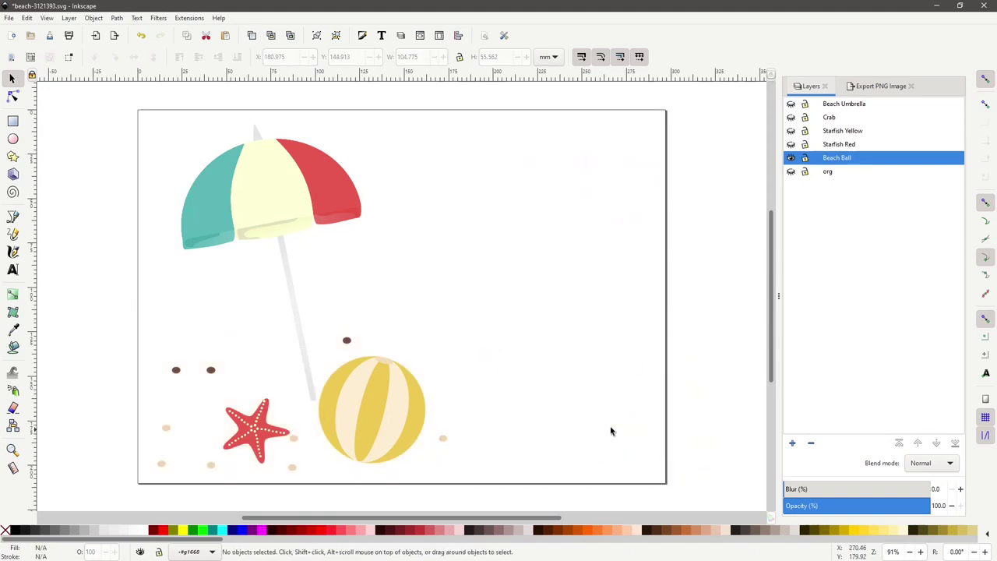
left_click(442, 439)
key("Delete")
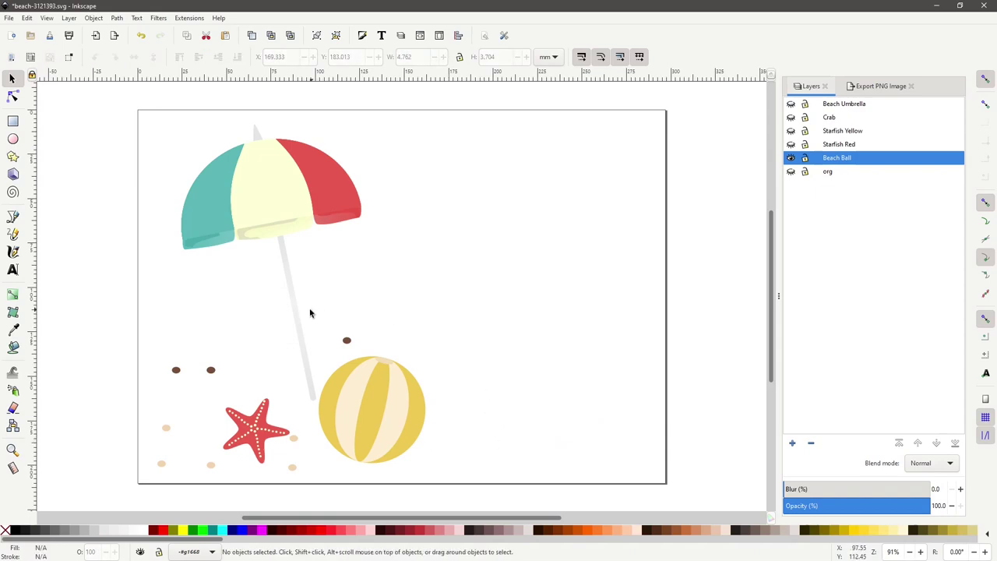
left_click_drag(316, 302, 605, 355)
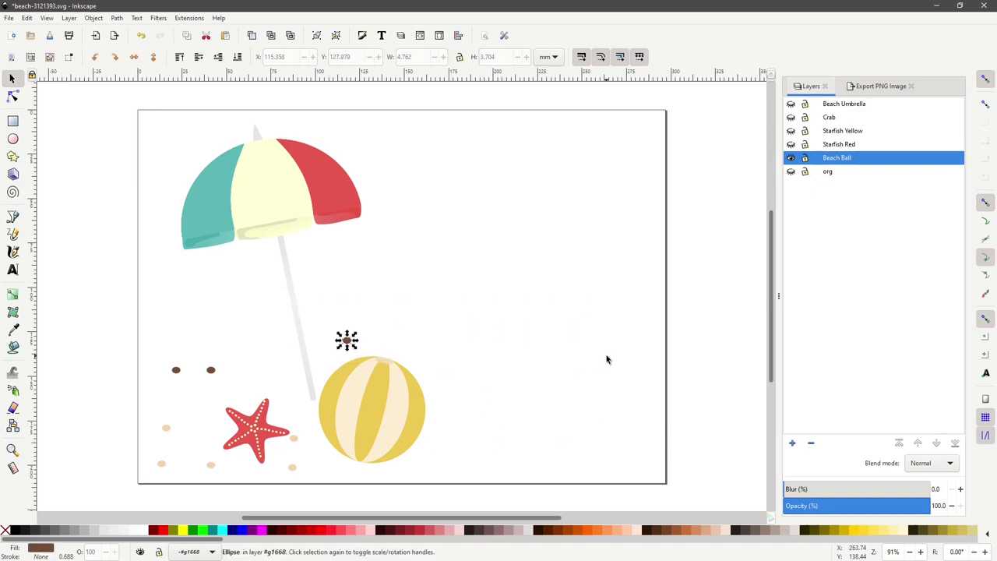
key("Delete")
- Delete the red starfish, pebbles and umbrella, leaving only the beach ball selected
left_click_drag(152, 341, 302, 498)
key("Delete")
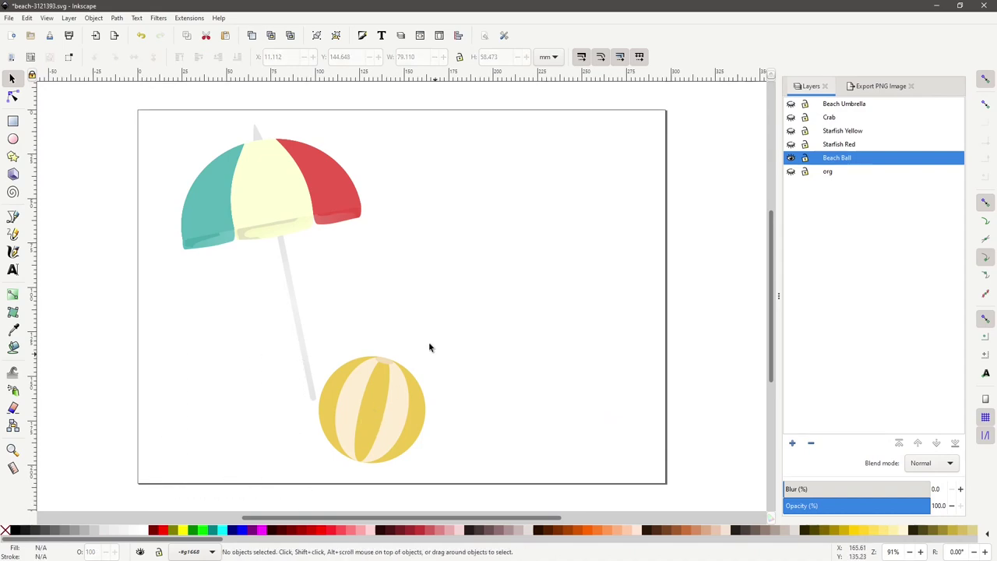
left_click(269, 205)
key("Delete")
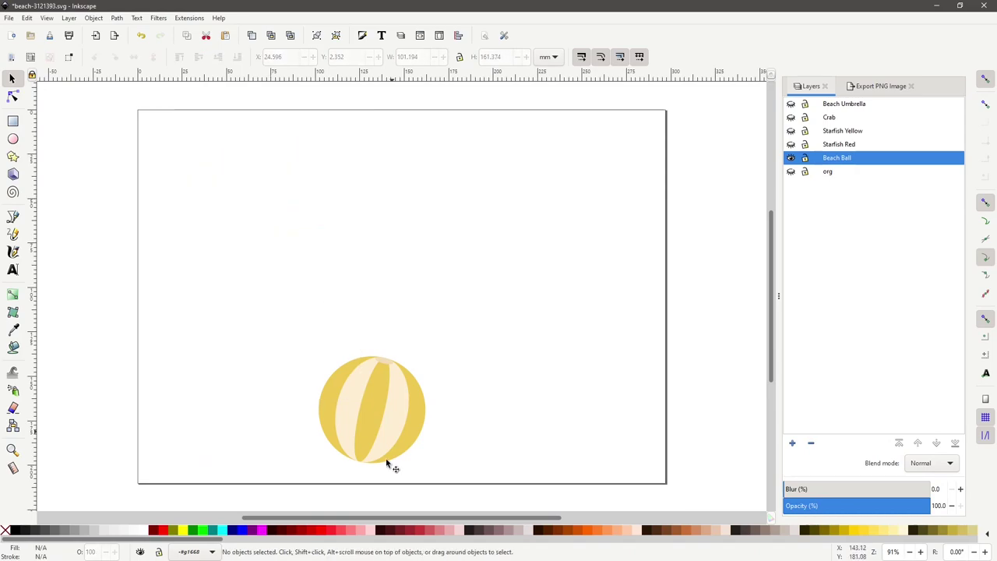
left_click(369, 415)
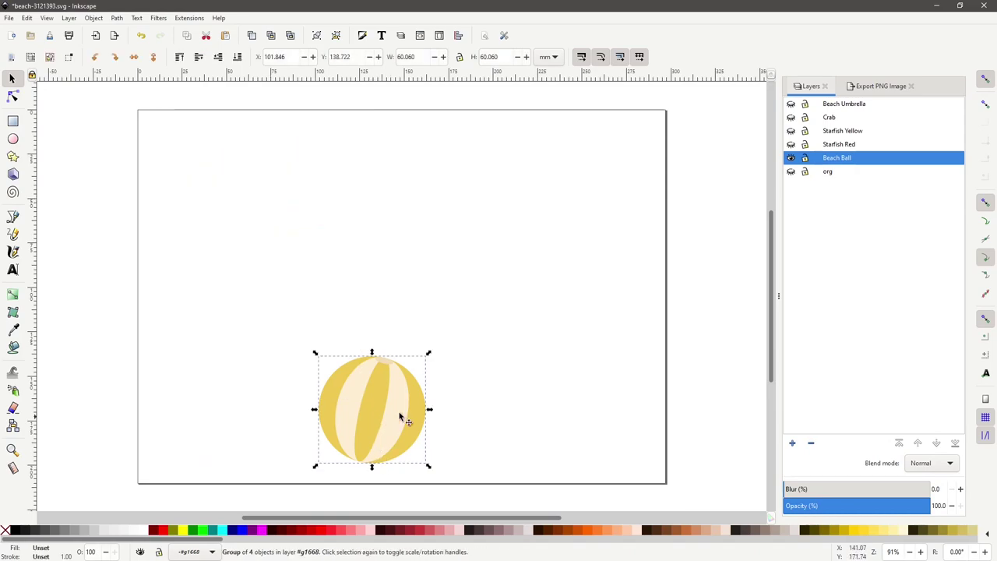
- Hide Beach Ball, then in Starfish Red delete the seagulls, umbrella, beach ball and crab
left_click(791, 158)
left_click(791, 145)
left_click(838, 146)
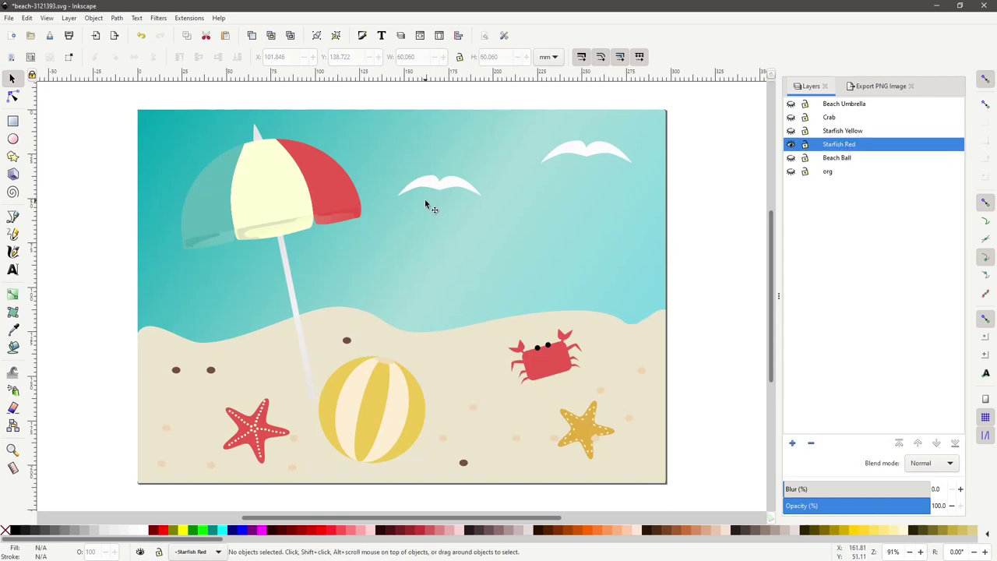
left_click(453, 192)
key("Delete")
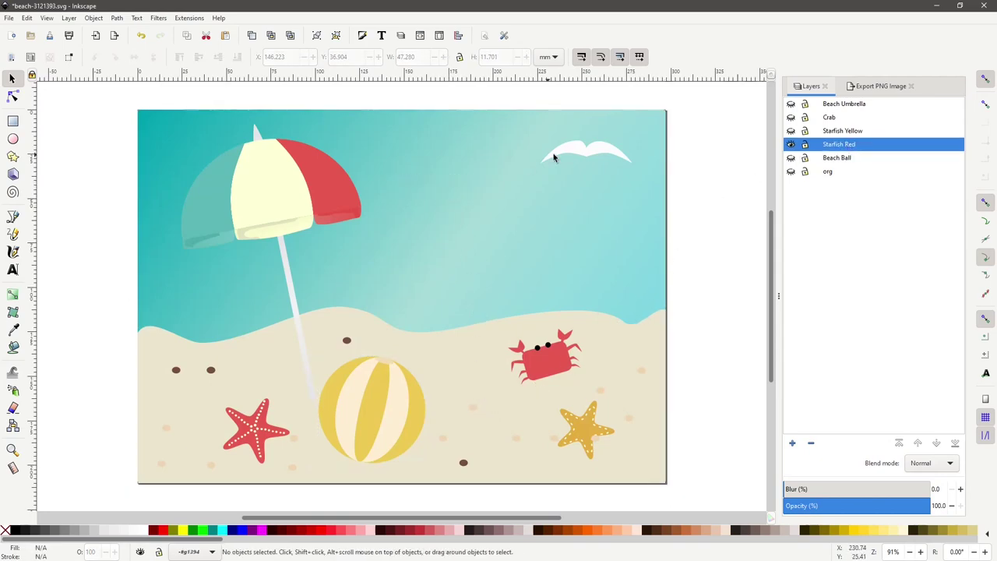
left_click(569, 154)
key("Delete")
left_click(333, 195)
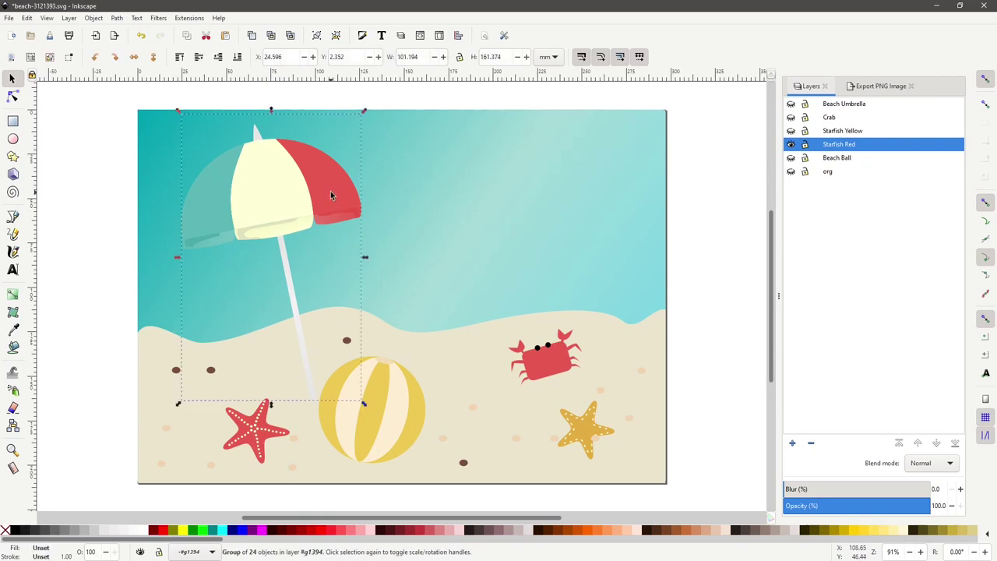
key("Delete")
left_click(380, 393)
key("Delete")
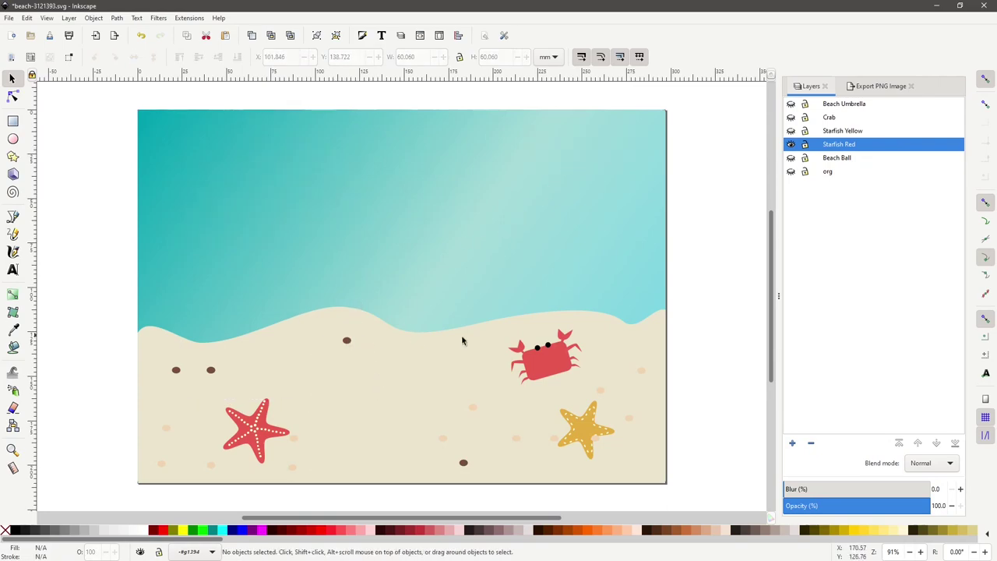
left_click(539, 358)
key("Delete")
- Delete the sand, sky, yellow starfish and dark pebbles from the Starfish Red layer
left_click(446, 357)
key("Delete")
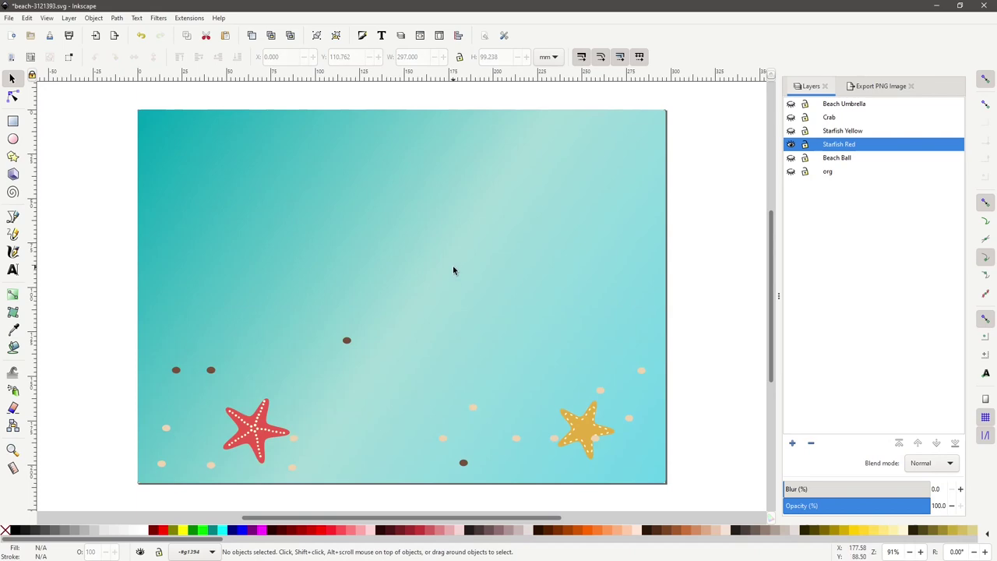
left_click(456, 271)
key("Delete")
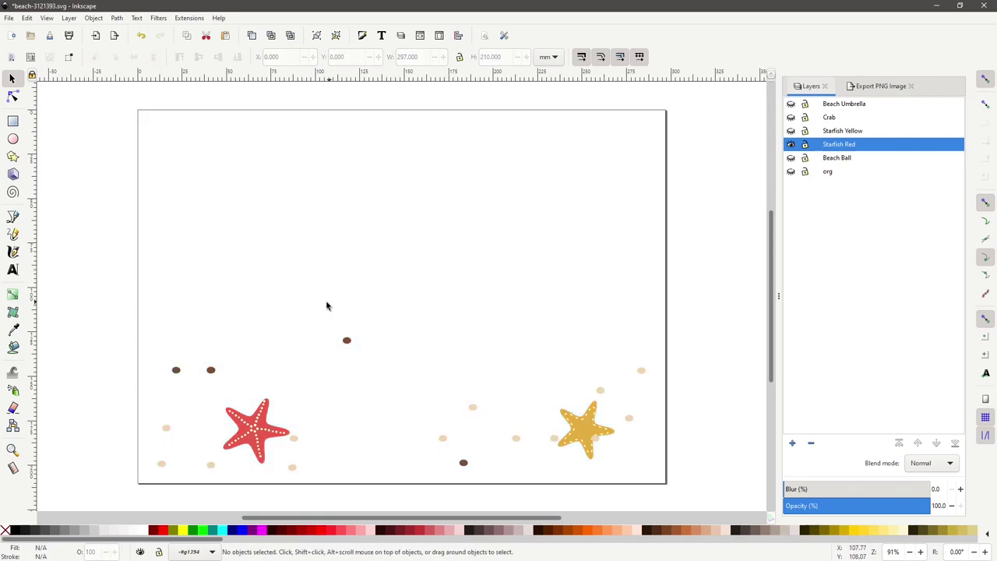
left_click_drag(326, 306, 657, 500)
key("Delete")
left_click_drag(232, 345, 141, 424)
key("Delete")
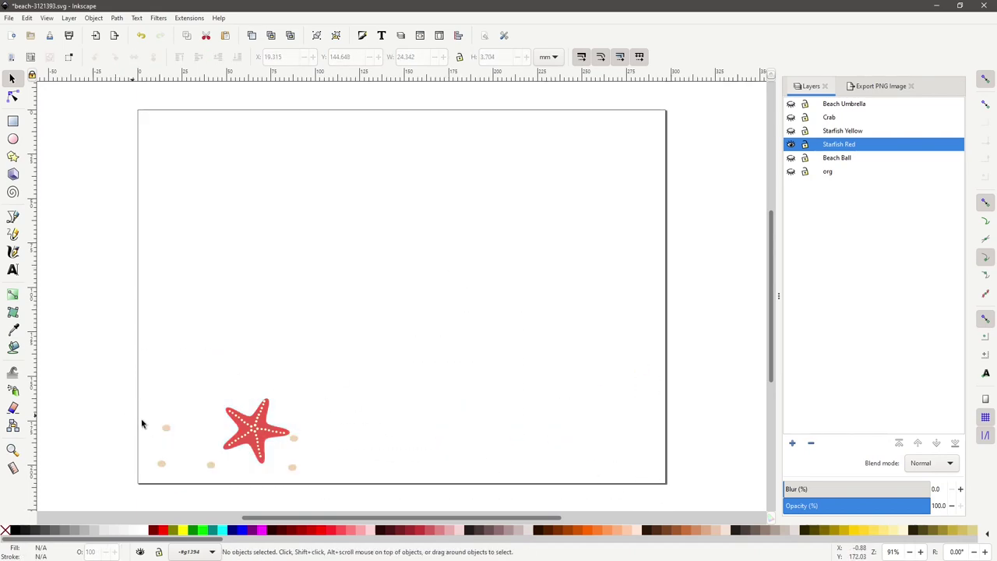
- Remove the remaining beige dots around the red starfish, leaving it alone
left_click(166, 427)
key("Delete")
left_click(161, 463)
key("Delete")
left_click(210, 465)
key("Delete")
left_click(294, 439)
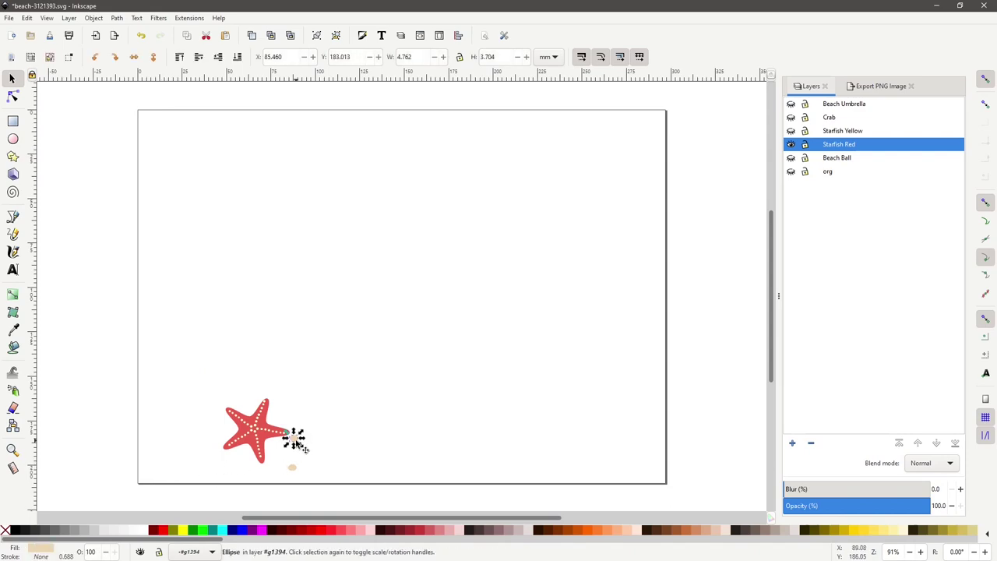
key("Delete")
left_click(292, 468)
key("Delete")
left_click_drag(322, 309, 425, 436)
- Hide Starfish Red, then delete the seagulls, umbrella, sky, sand, red starfish and ball from Starfish Yellow
left_click(791, 144)
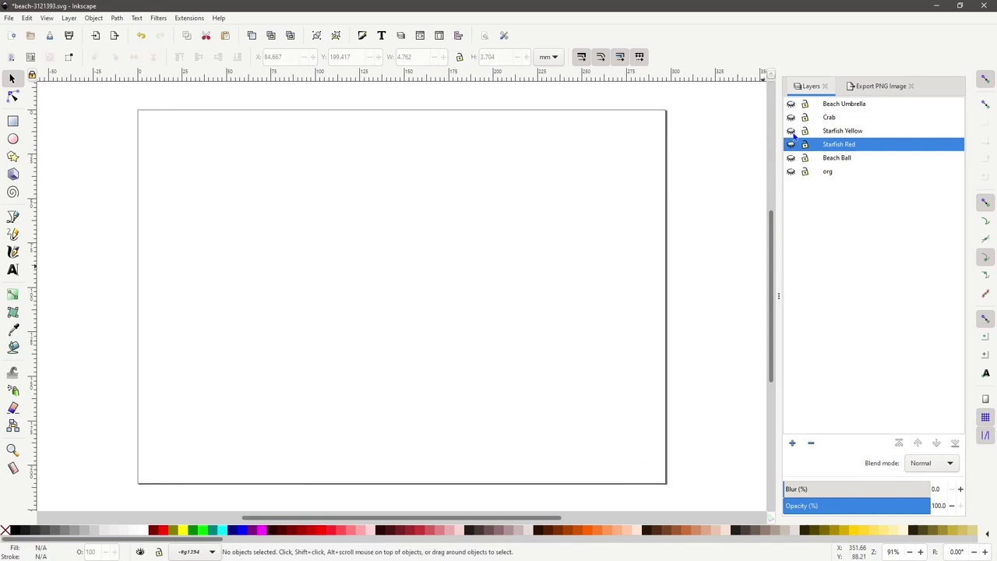
left_click(792, 133)
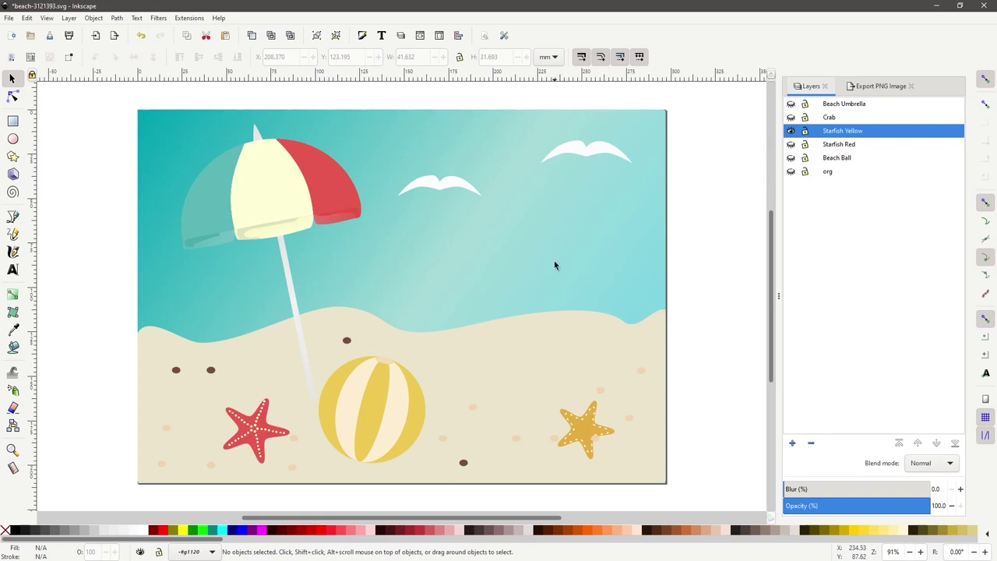
left_click(458, 193)
key("Delete")
left_click(577, 152)
key("Delete")
left_click(295, 191)
key("Delete")
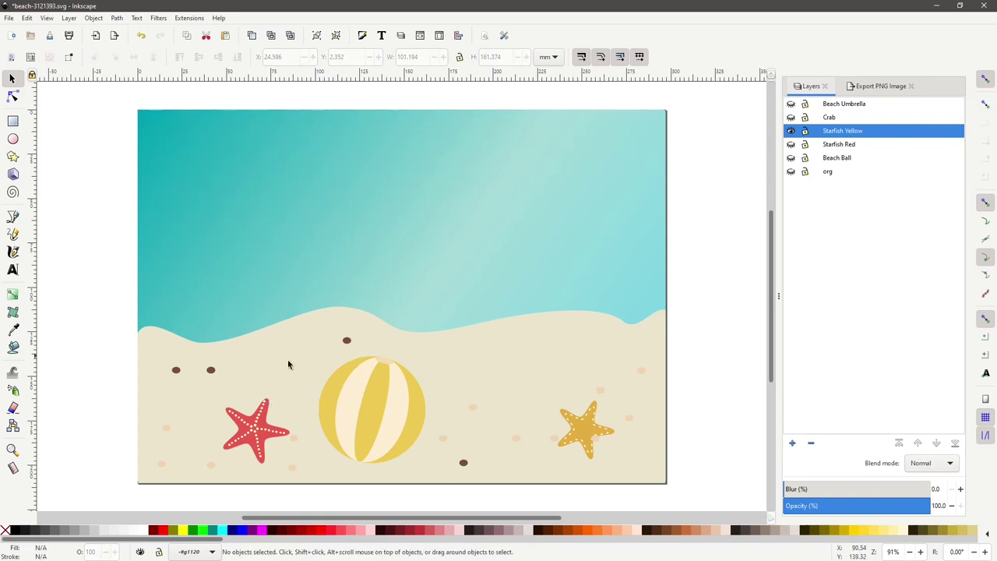
left_click(176, 369)
key("Delete")
left_click(151, 319)
key("Delete")
left_click(205, 345)
key("Delete")
left_click_drag(144, 253, 552, 467)
key("Delete")
- Delete the remaining small dots around the yellow starfish and hide the Starfish Yellow layer
left_click(641, 371)
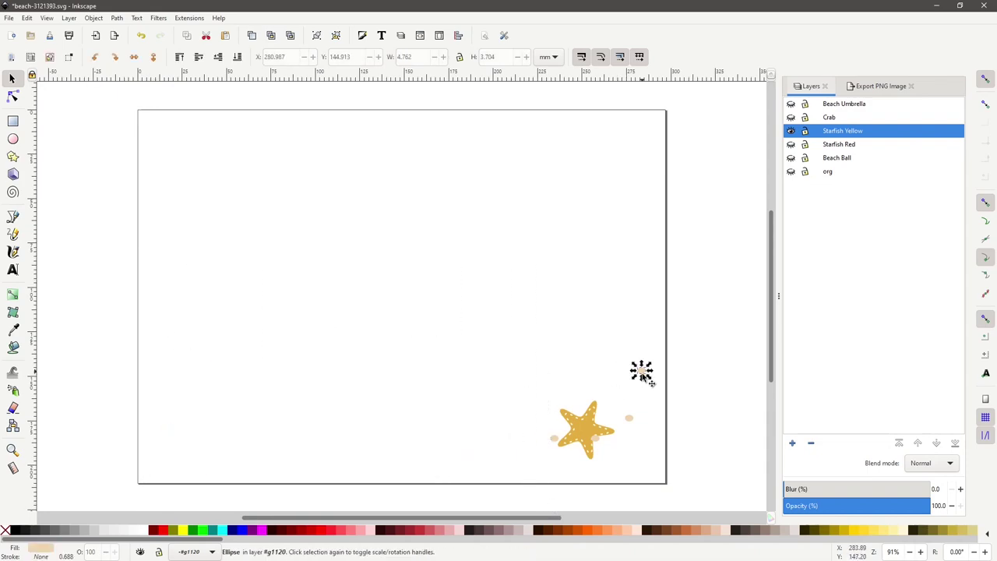
key("Delete")
left_click(629, 419)
key("Delete")
left_click(594, 437)
key("Delete")
left_click(554, 438)
key("Delete")
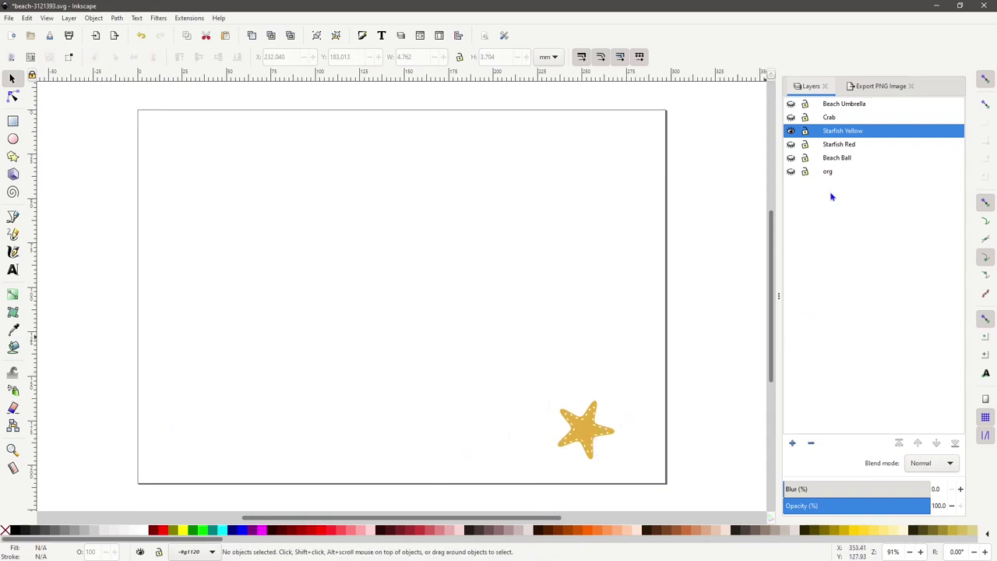
left_click(790, 130)
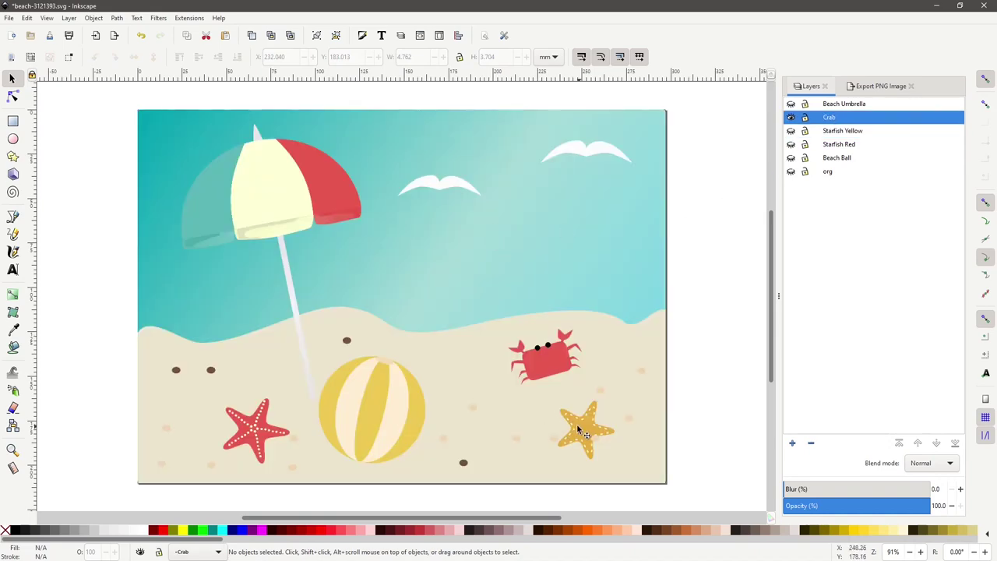
- In the Crab layer, delete the seagulls, umbrella, sky background and sand
left_click(456, 185)
double_click(456, 187)
key("Delete")
left_click(543, 160)
key("Delete")
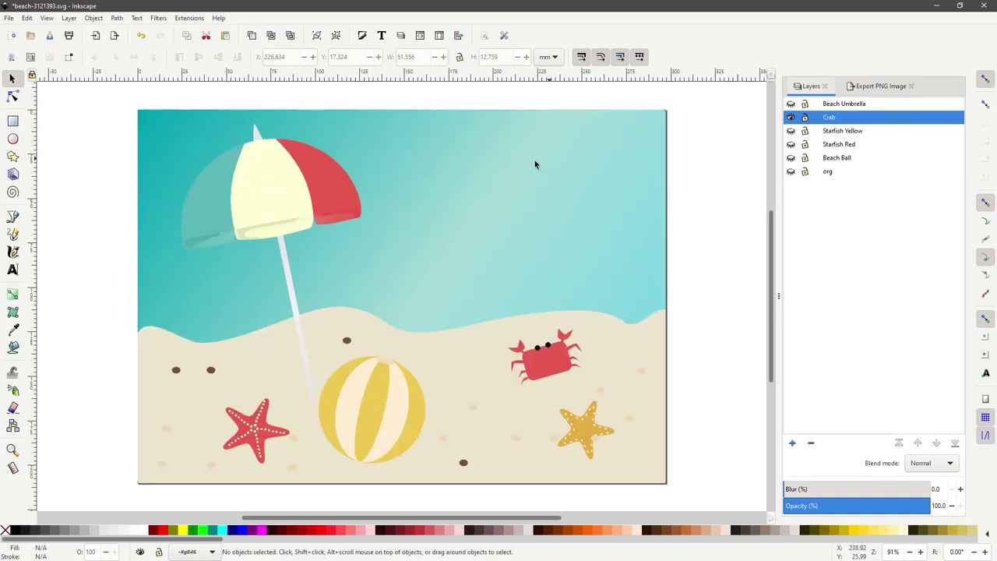
left_click(300, 197)
key("Delete")
left_click(207, 195)
key("Delete")
left_click(259, 359)
key("Delete")
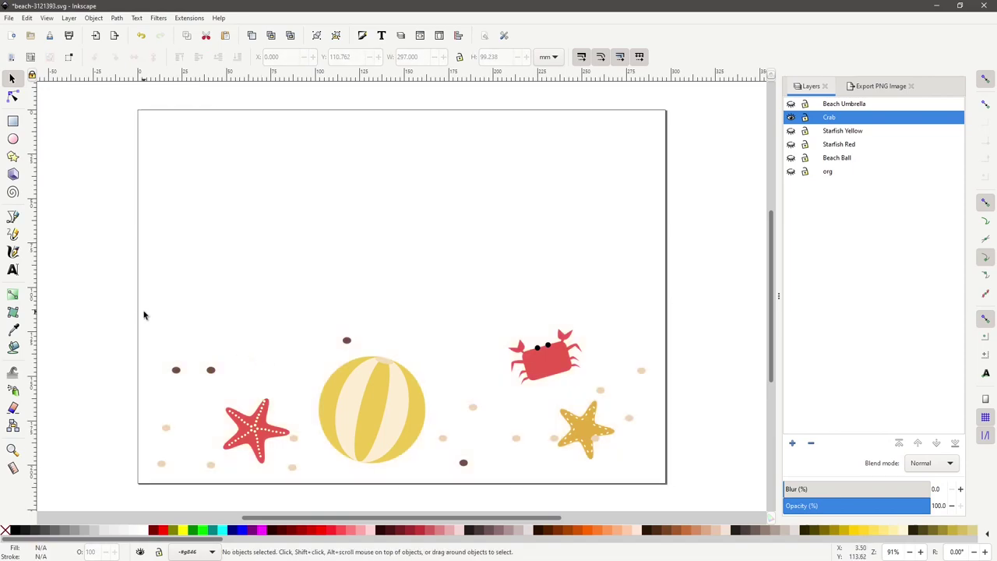
left_click_drag(143, 312, 501, 501)
- Clear the ball, both starfish and the pebbles from the Crab layer
key("Delete")
left_click_drag(484, 408, 636, 467)
key("Delete")
left_click(641, 370)
key("Delete")
left_click(600, 389)
key("Delete")
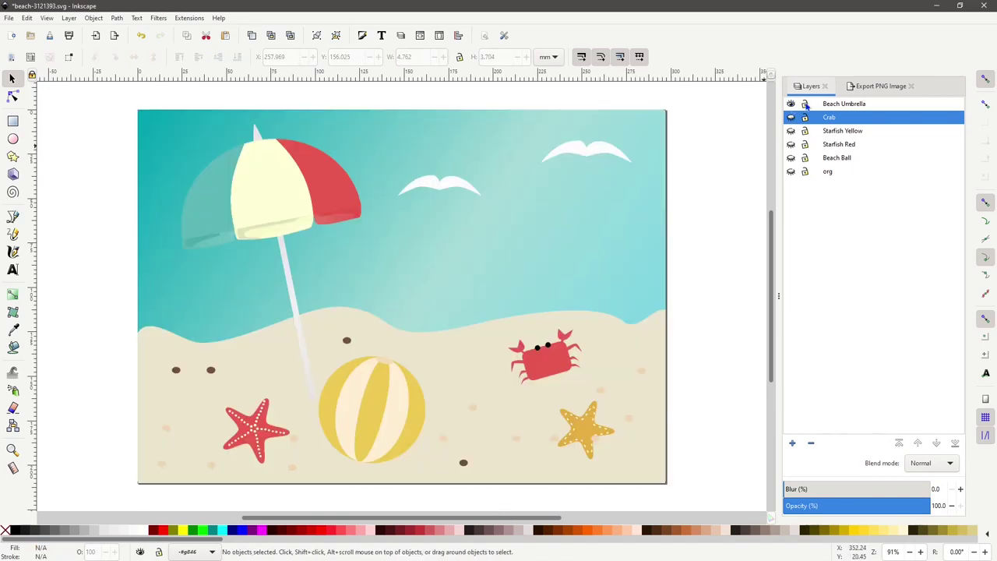
left_click(433, 184)
- Strip the Beach Umbrella layer of seagulls, sky, sand, ball, crab, starfish and pebbles
key("Delete")
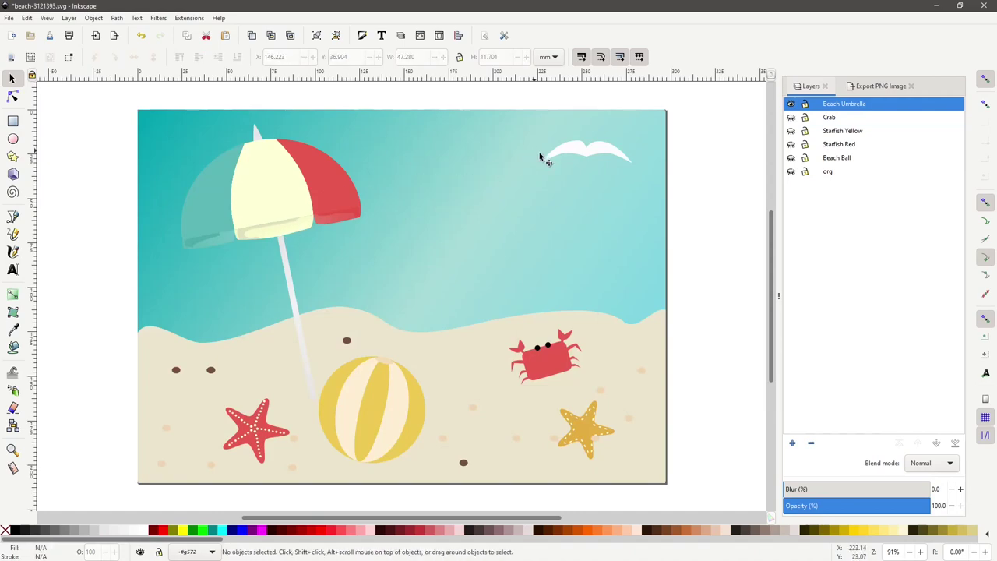
left_click(545, 159)
key("Delete")
left_click(465, 178)
key("Delete")
left_click(411, 349)
key("Delete")
left_click_drag(315, 308, 667, 507)
key("Delete")
left_click_drag(283, 338, 150, 489)
key("Delete")
left_click(254, 416)
key("Delete")
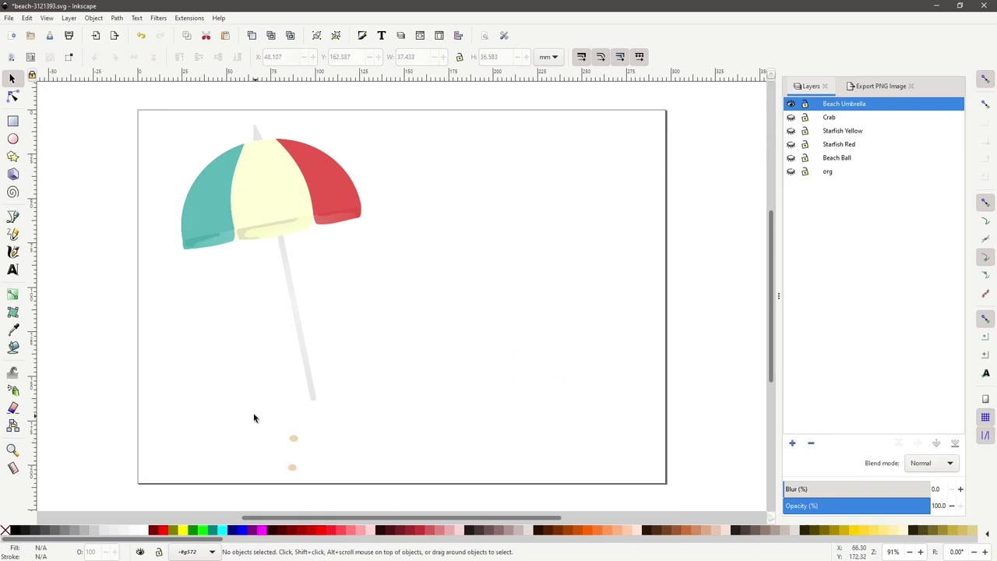
left_click_drag(254, 415, 319, 483)
key("Delete")
- Hide Beach Umbrella, duplicate the org layer and rename the copy to Blue Sky
left_click(791, 106)
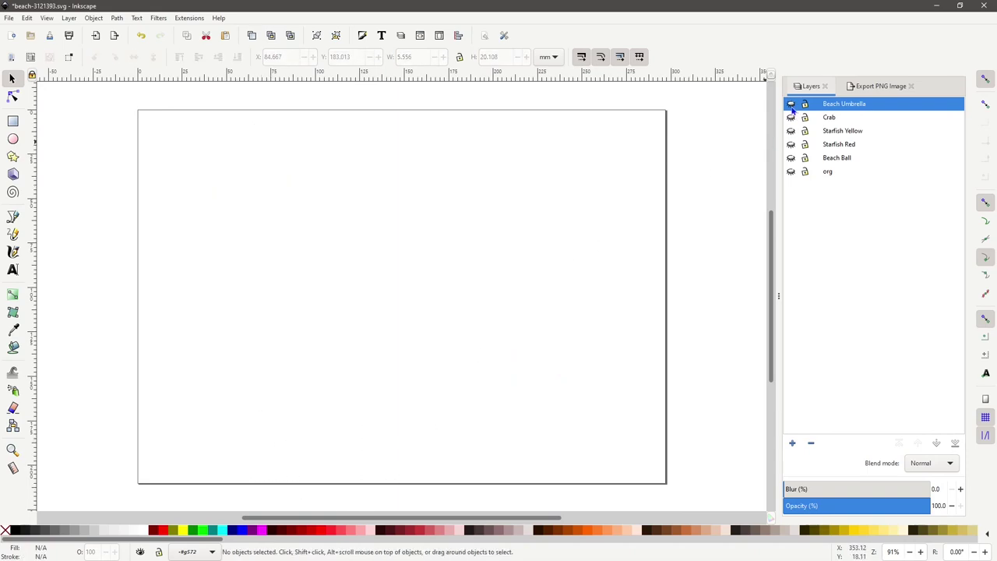
left_click(830, 174)
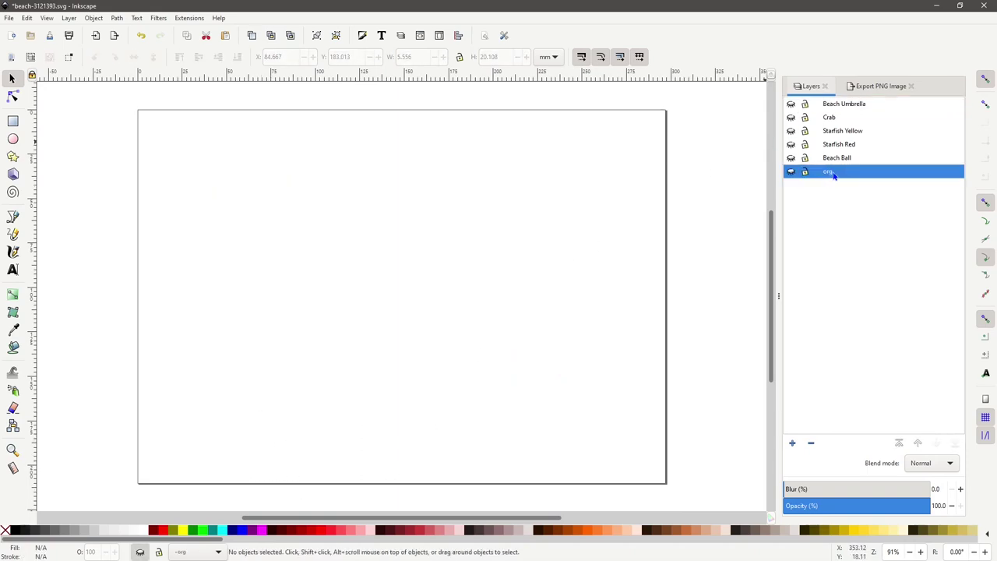
right_click(840, 178)
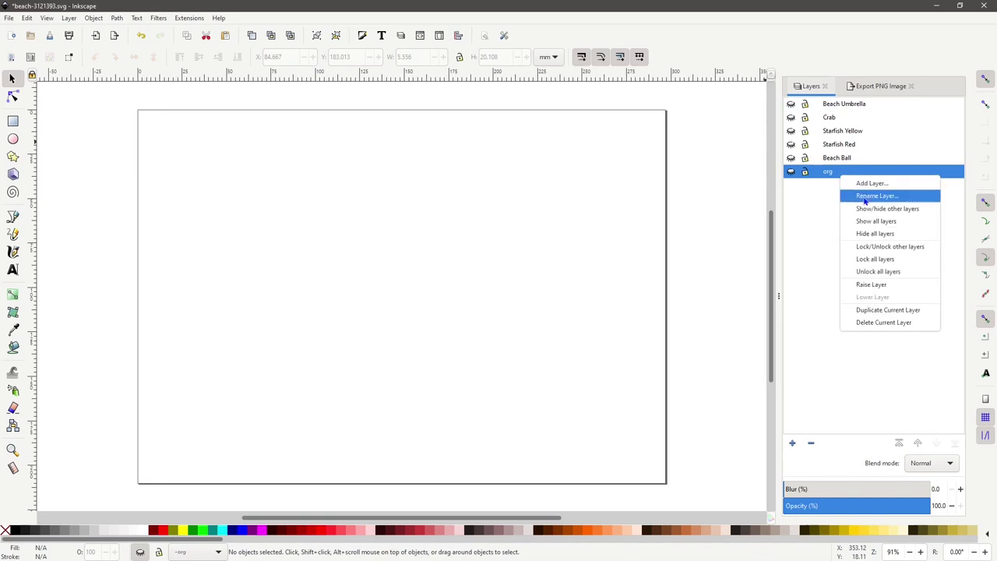
left_click(879, 310)
left_click(833, 173)
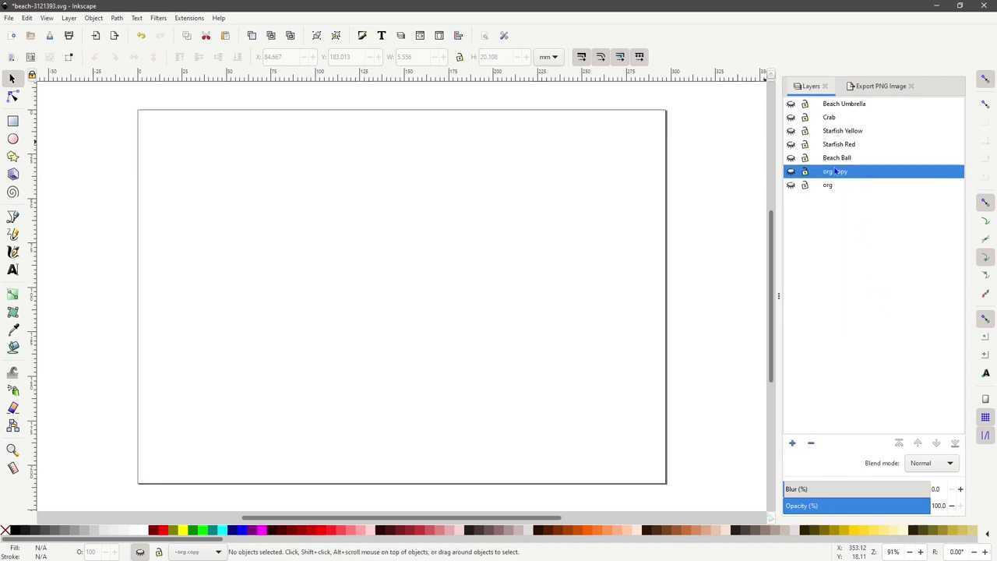
double_click(840, 172)
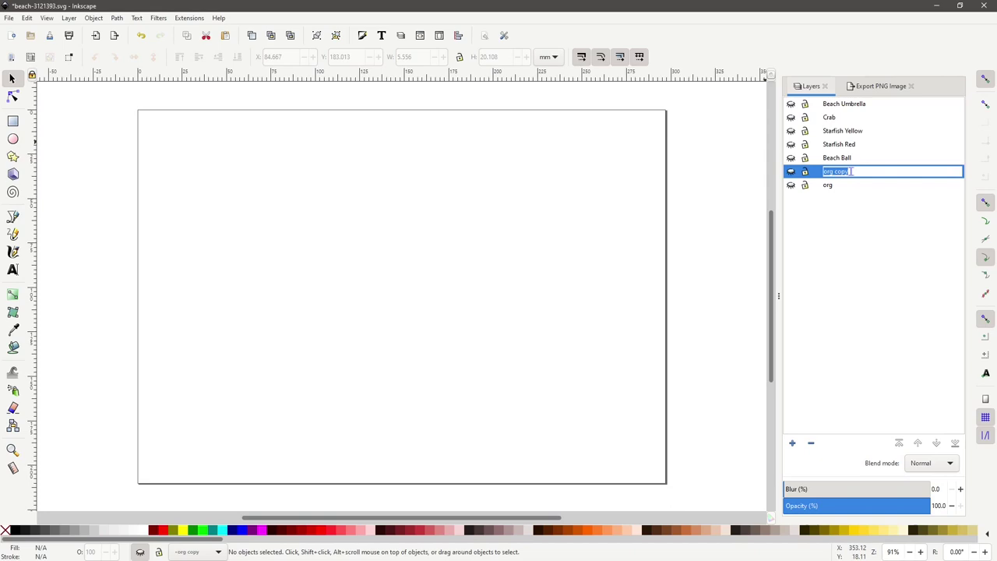
type("s")
type("lue Sky")
key("Return")
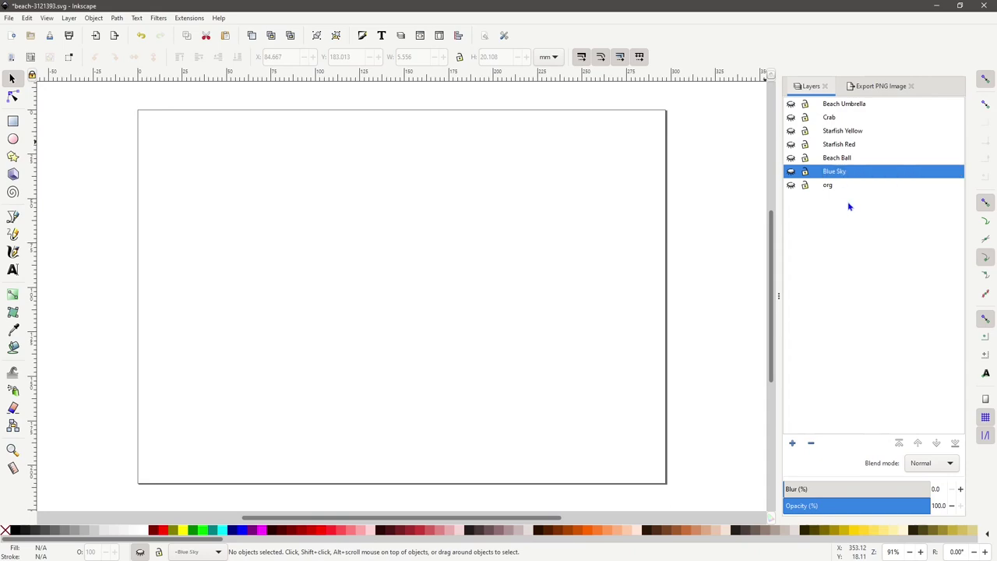
- Show the Blue Sky layer and delete its umbrella, both seagulls and the sand
left_click(791, 171)
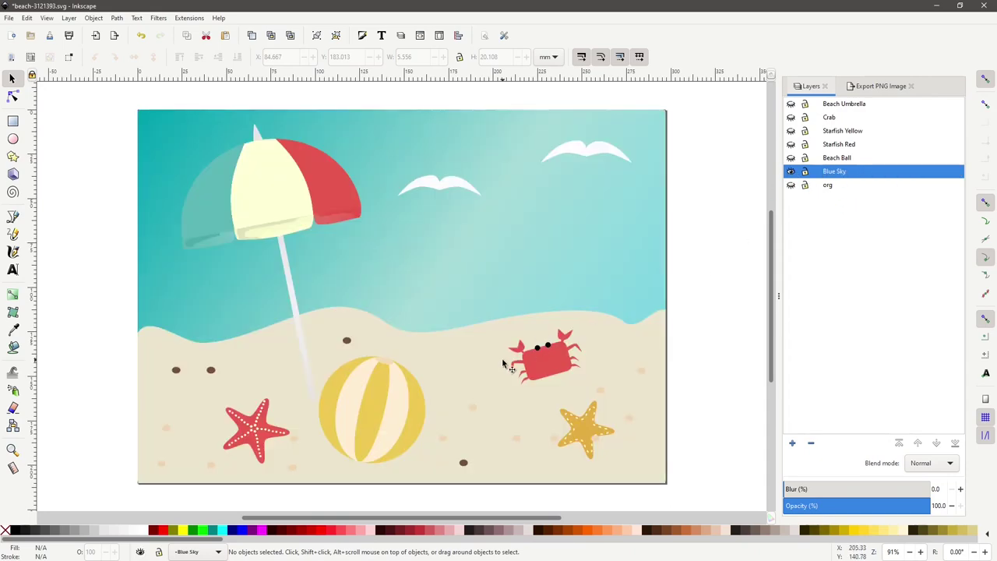
left_click(468, 368)
left_click(289, 211, "ctrl")
key("Delete")
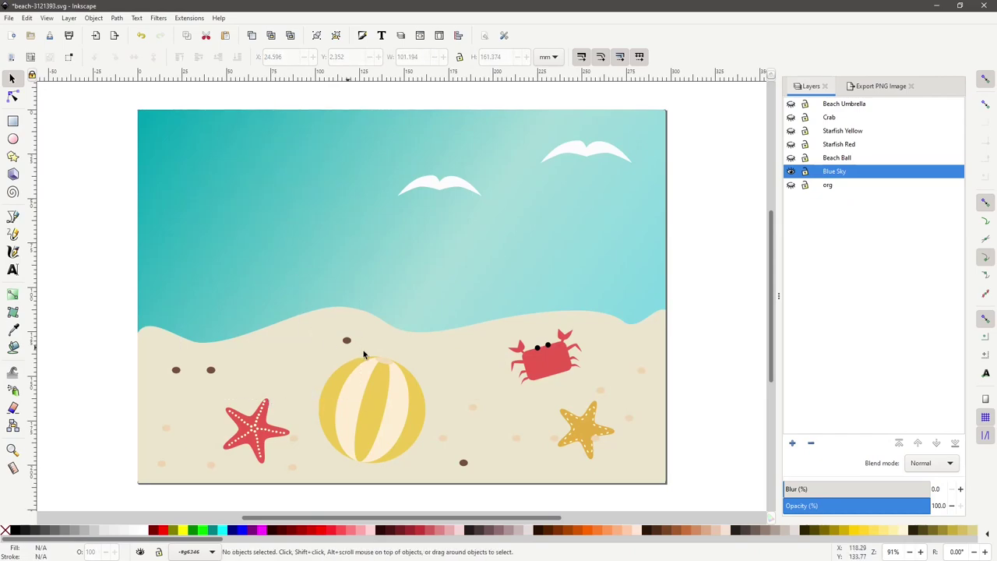
left_click(446, 190, "ctrl")
key("Delete")
left_click(585, 152, "ctrl")
key("Delete")
left_click(473, 350, "ctrl")
key("Delete")
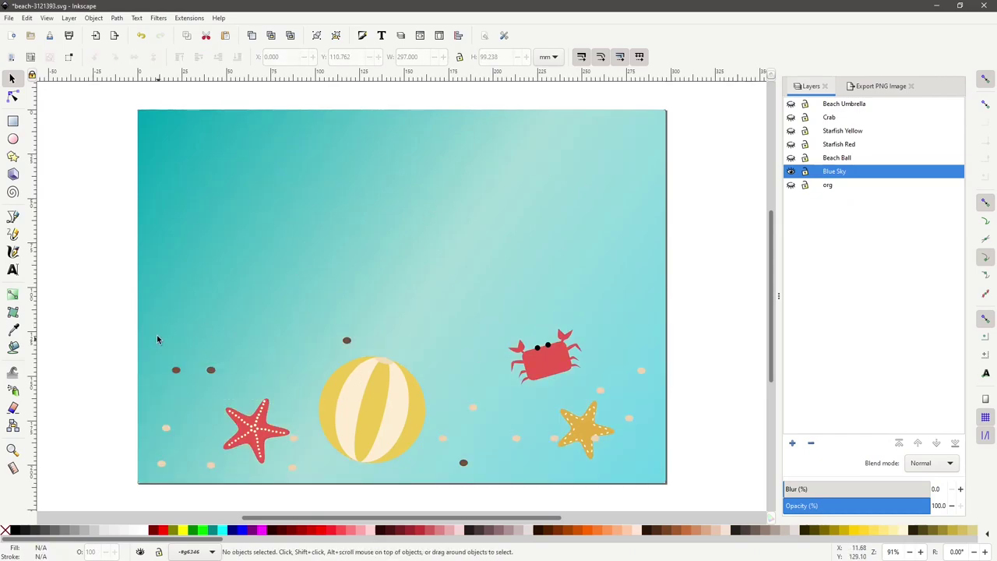
- Delete the crab, starfish, ball and leftover dots so only the sky gradient remains
mouse_move(162, 341)
left_mouse_down()
mouse_move(229, 379)
mouse_move(164, 350)
left_mouse_up()
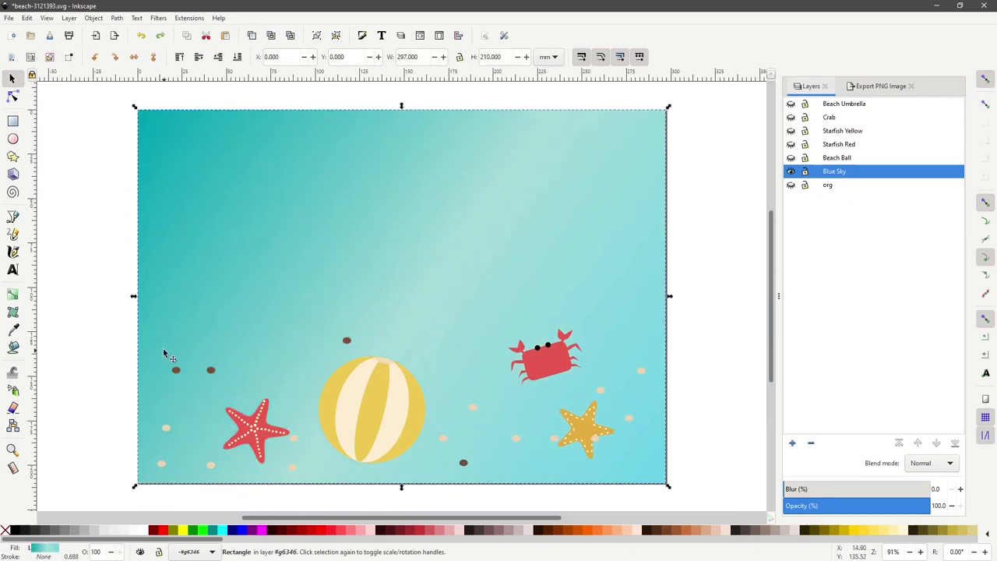
left_click(548, 360, "ctrl")
key("Delete")
left_click_drag(708, 352, 98, 493)
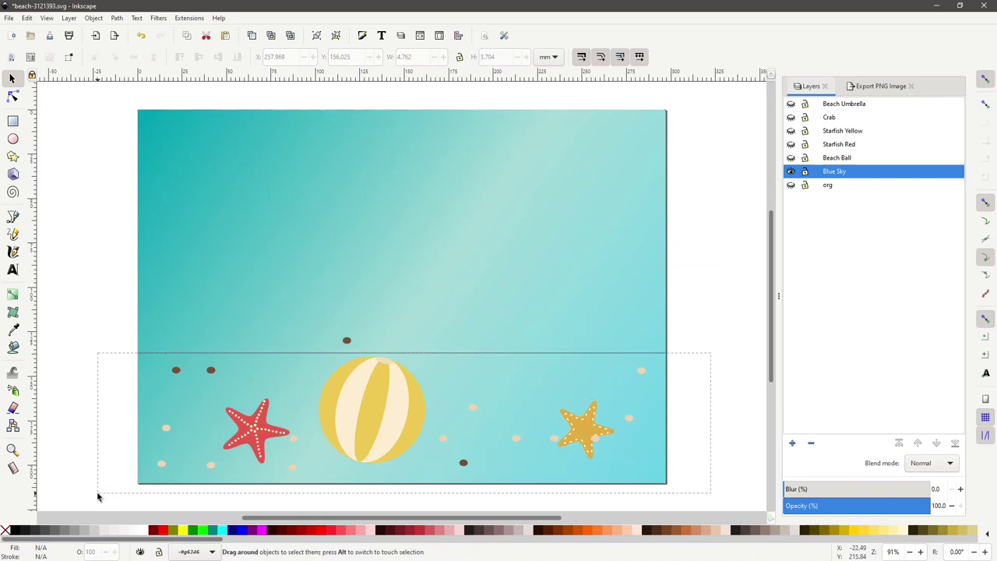
key("Delete")
left_click_drag(132, 307, 737, 410)
key("Delete")
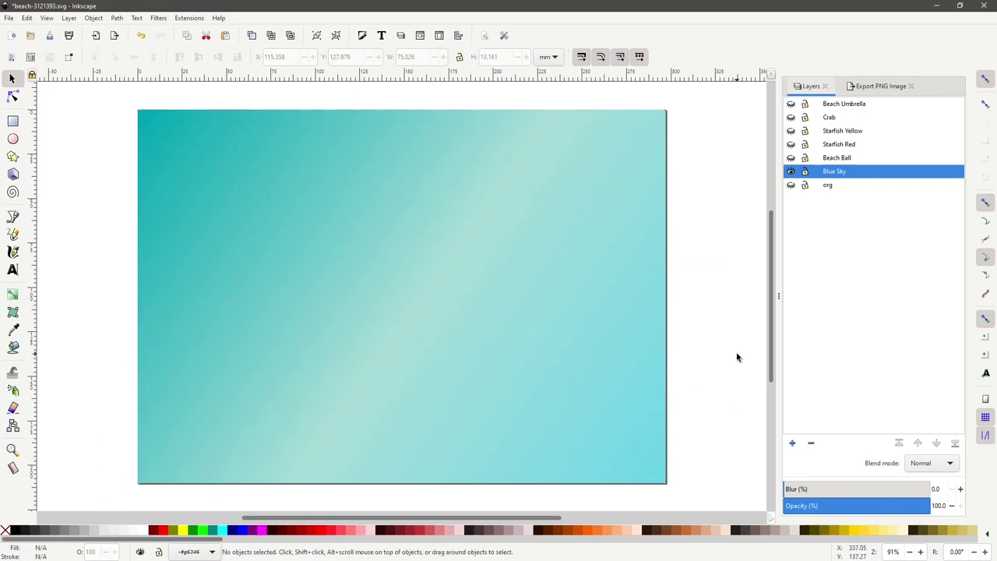
- Show the Beach Ball, Starfish Red, Starfish Yellow, Crab and Beach Umbrella layers
left_click(792, 158)
left_click(791, 144)
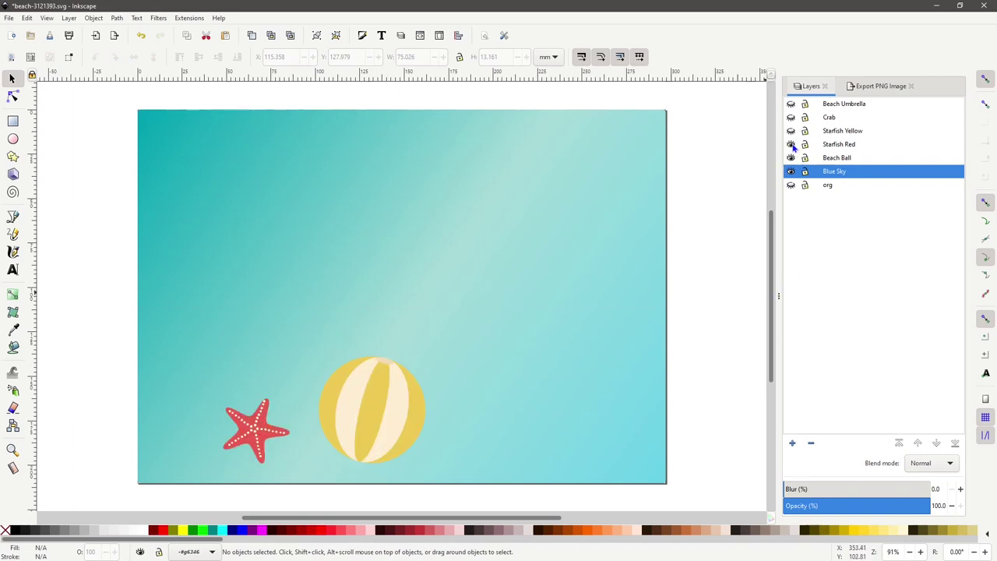
left_click(791, 131)
left_click(791, 117)
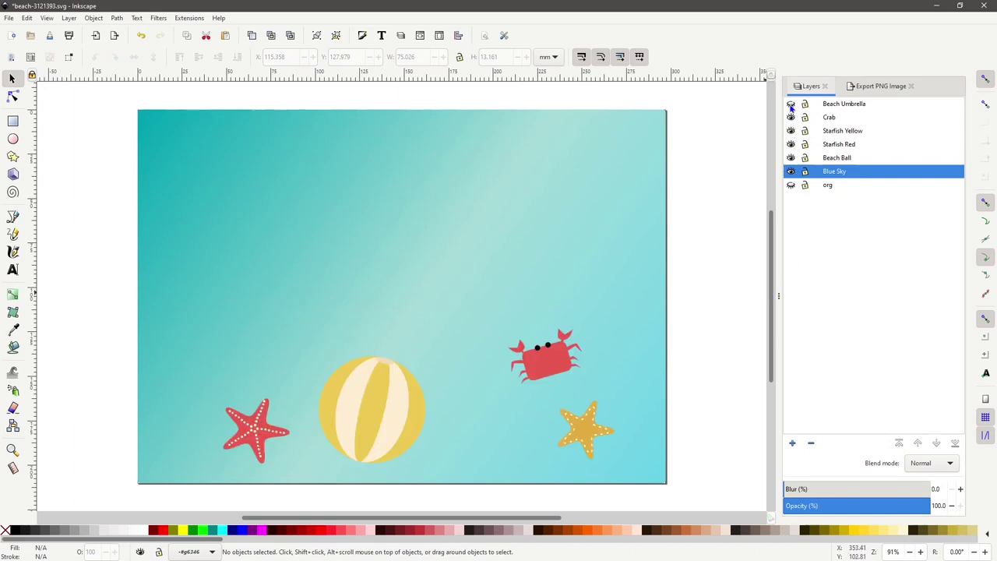
left_click(791, 105)
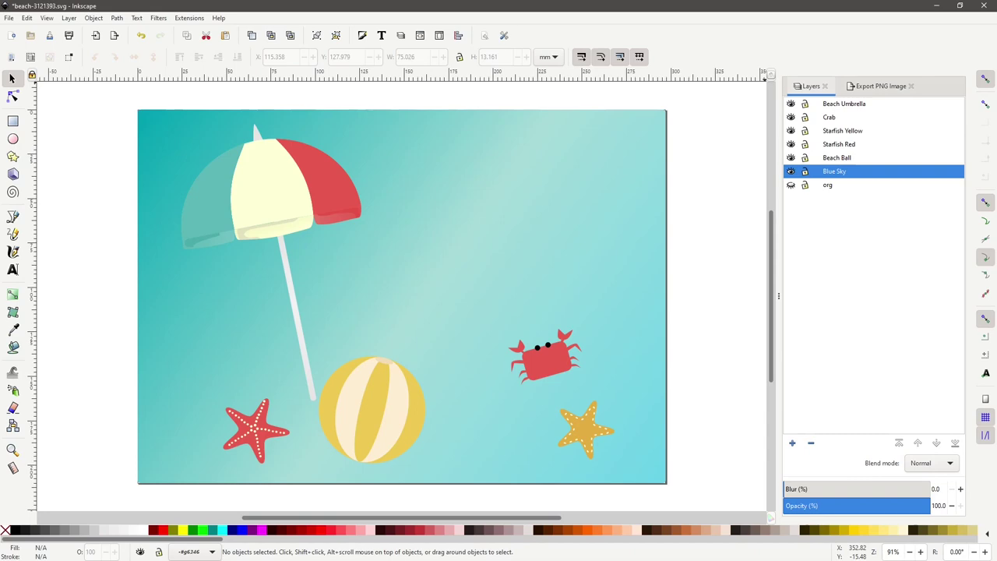
- Open the File menu and the Blue Sky name editor, leaving both unchanged
left_click(9, 18)
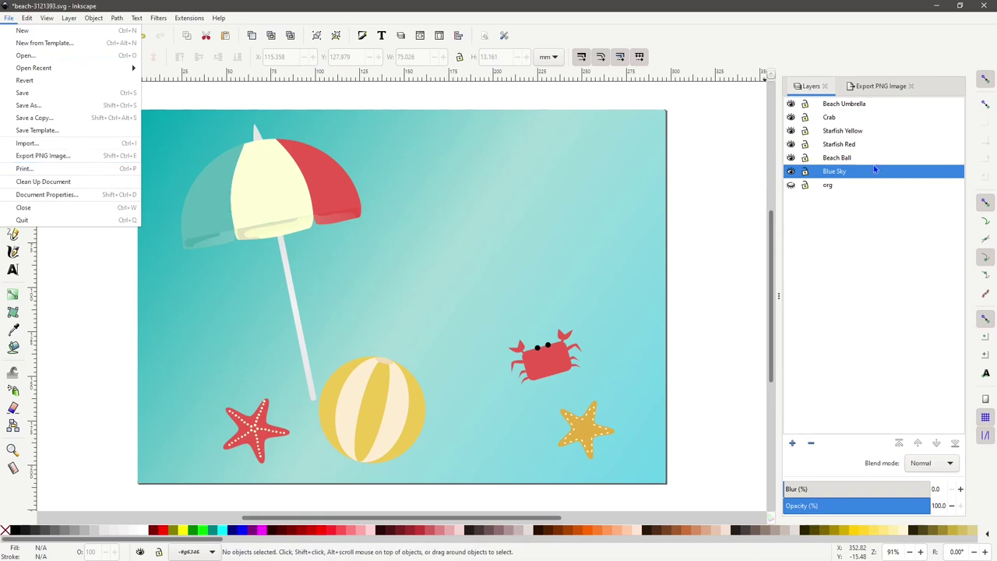
left_click(888, 91)
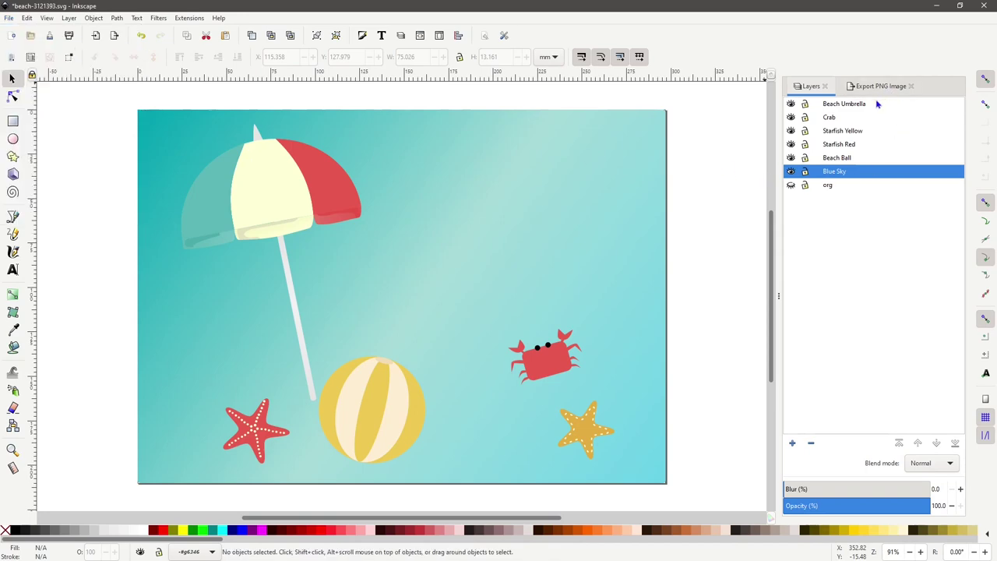
double_click(841, 172)
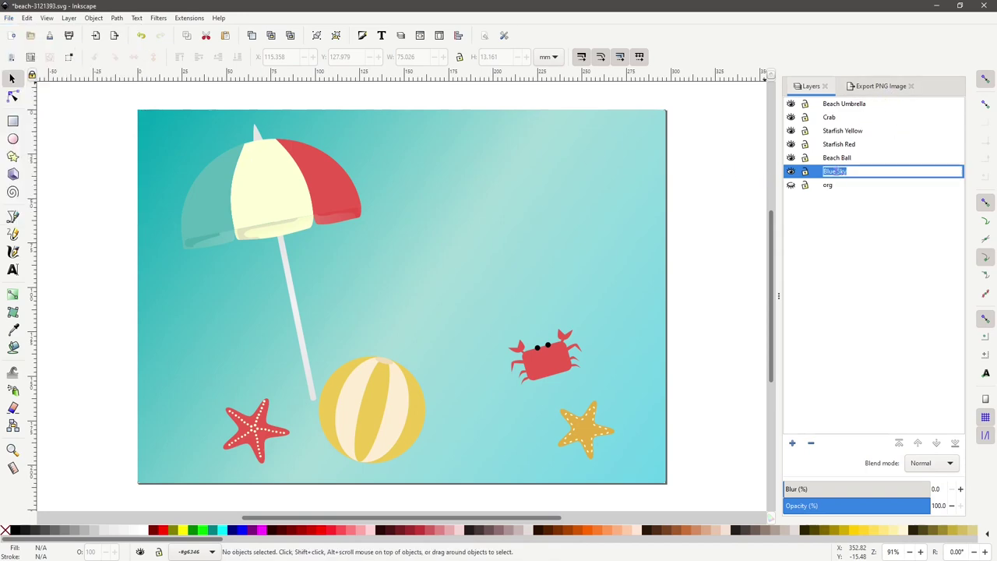
right_click(835, 172)
left_click(806, 212)
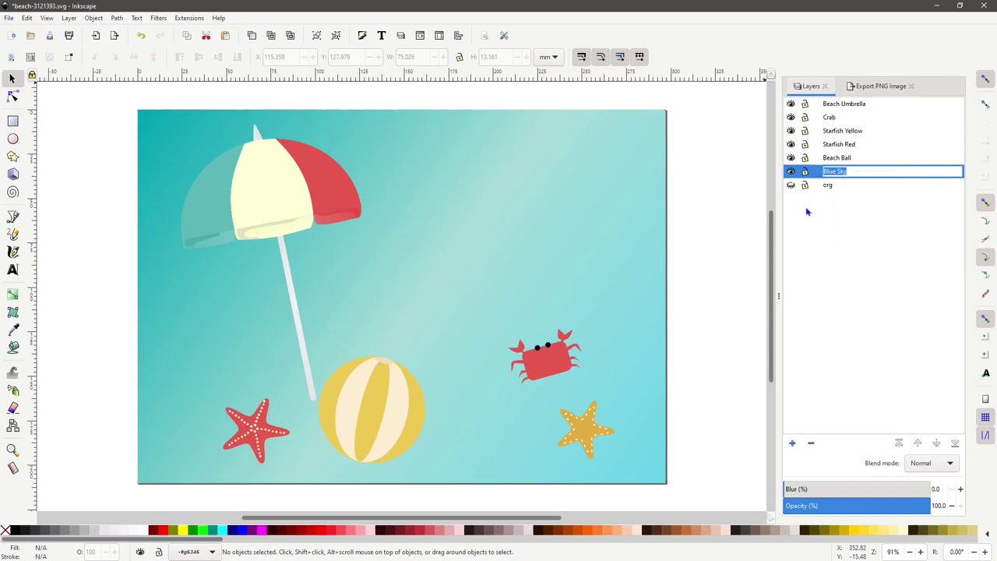
left_click(836, 201)
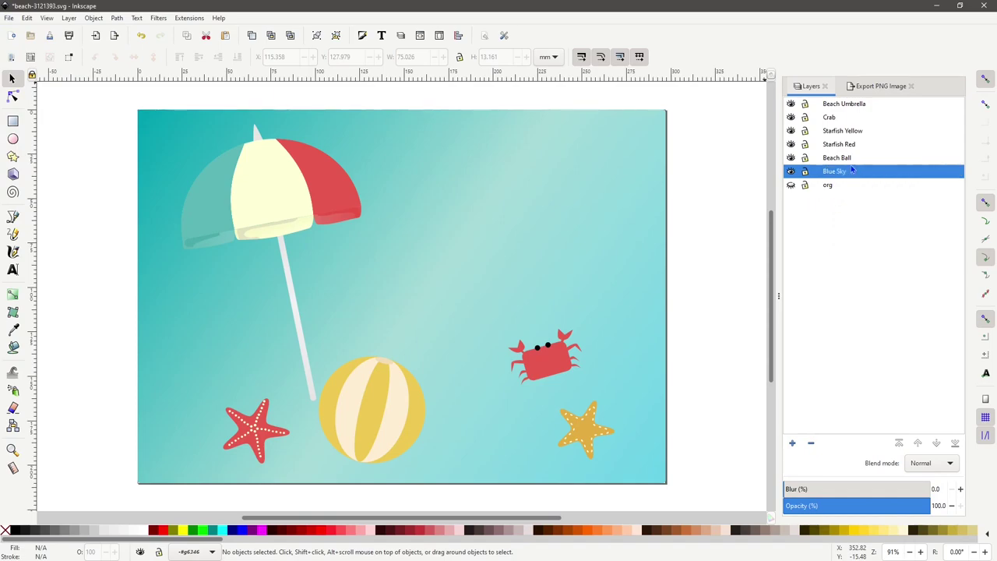
- Export the whole page as beach-3121393.png with the export area set to Page
left_click(876, 87)
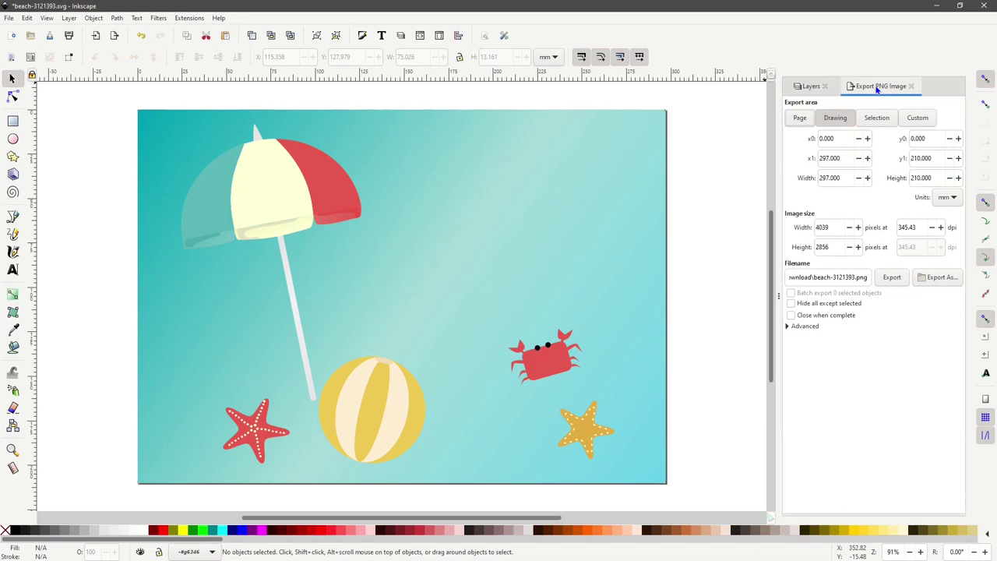
left_click(796, 122)
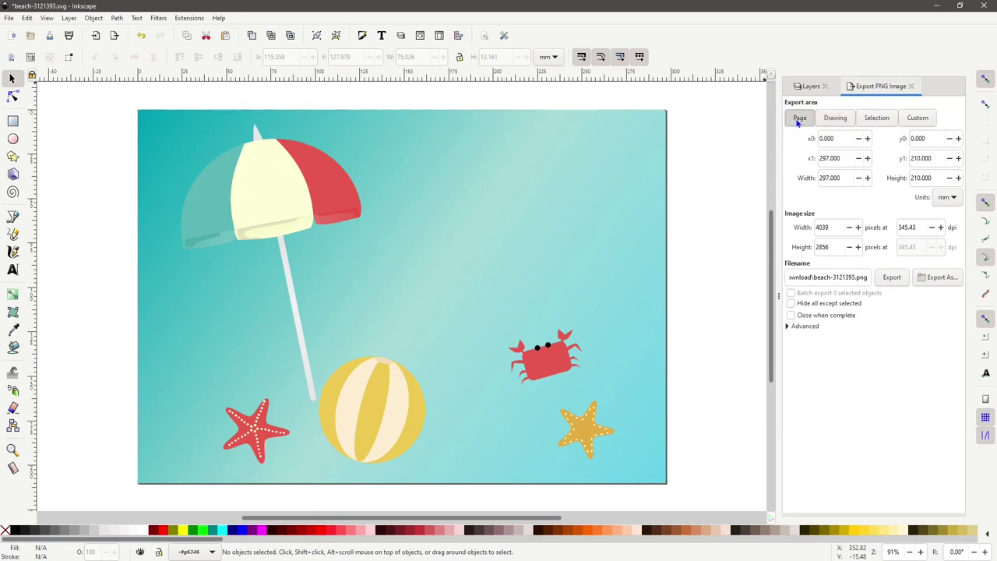
left_click(892, 279)
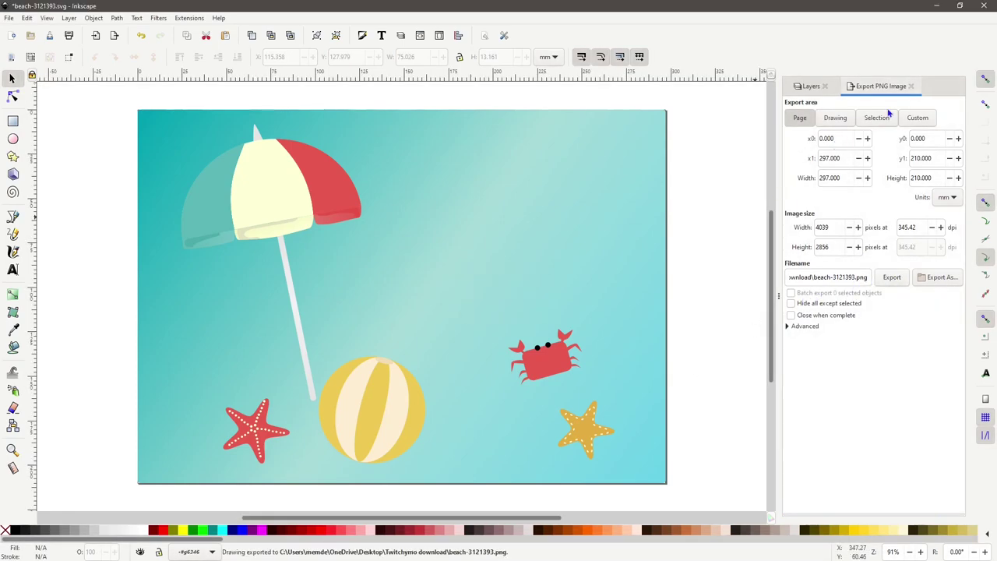
- View beach-3121393.png in FastStone from the Twitchymo download folder, then close the viewer
left_click(937, 6)
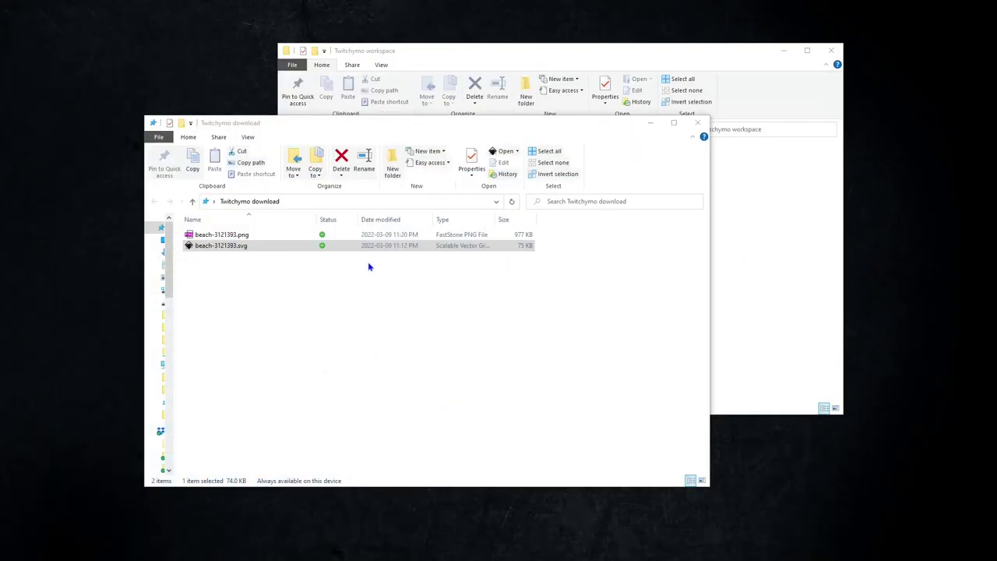
double_click(233, 238)
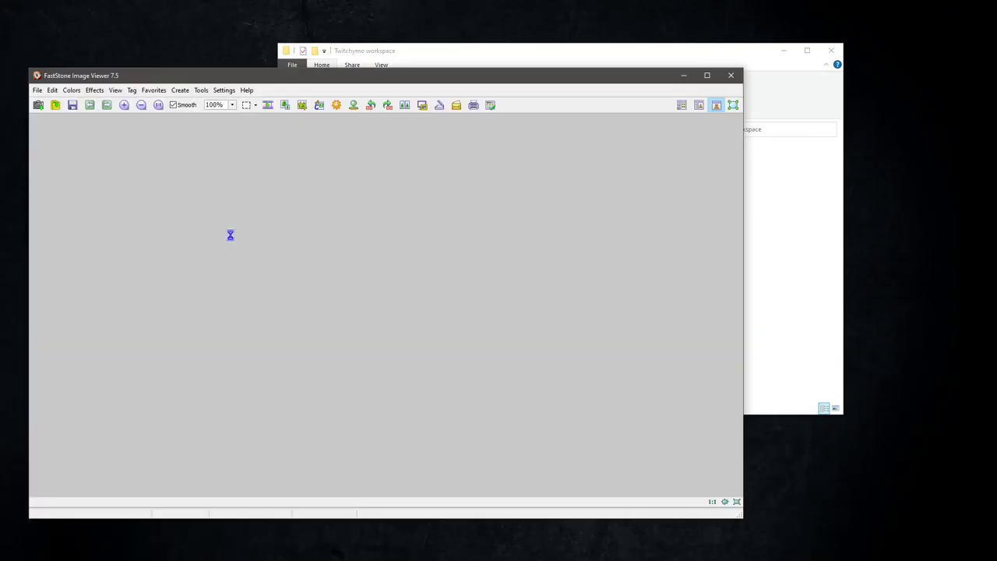
left_click_drag(464, 83, 524, 71)
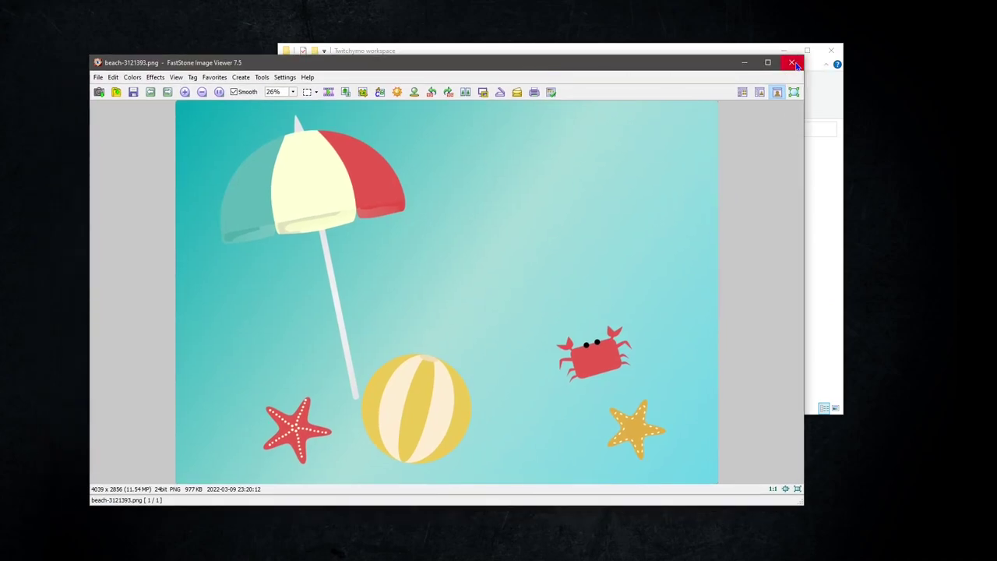
left_click(794, 63)
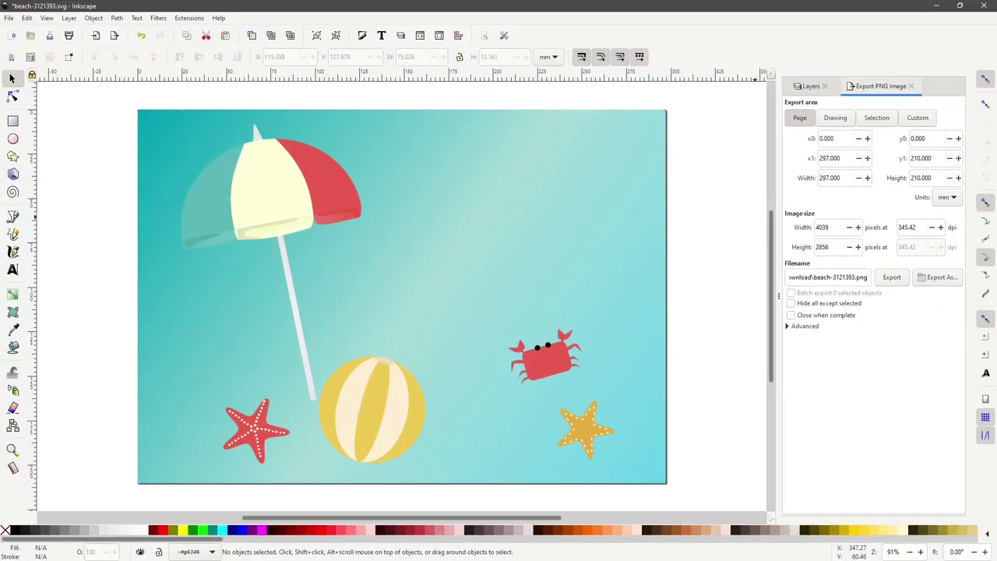
- Copy the Blue Sky layer name and hide the Beach Ball, Starfish, Crab and Umbrella layers
left_click(814, 86)
double_click(833, 171)
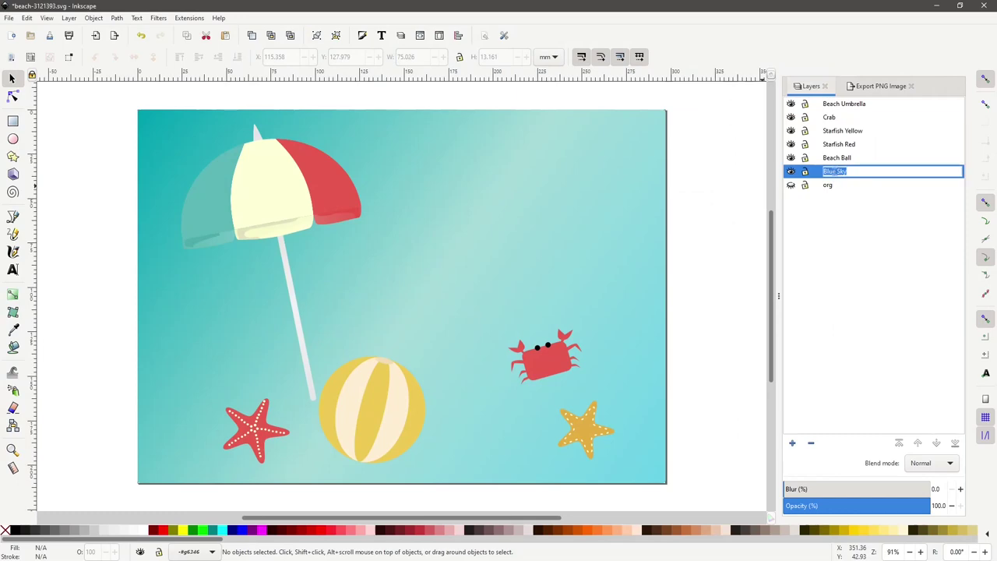
right_click(834, 173)
left_click(854, 192)
left_click(843, 211)
left_click(791, 157)
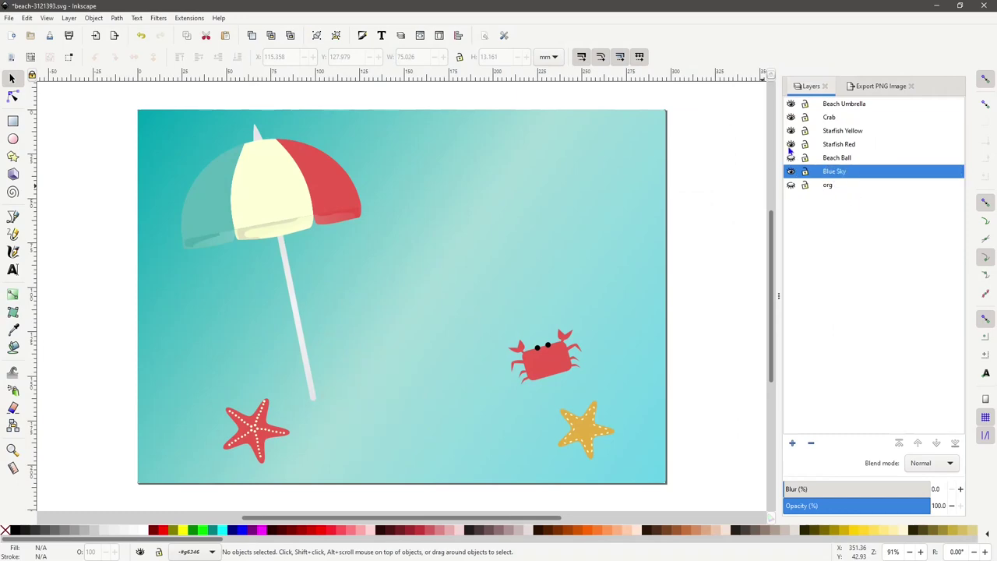
left_click(790, 144)
left_click(791, 131)
left_click(790, 116)
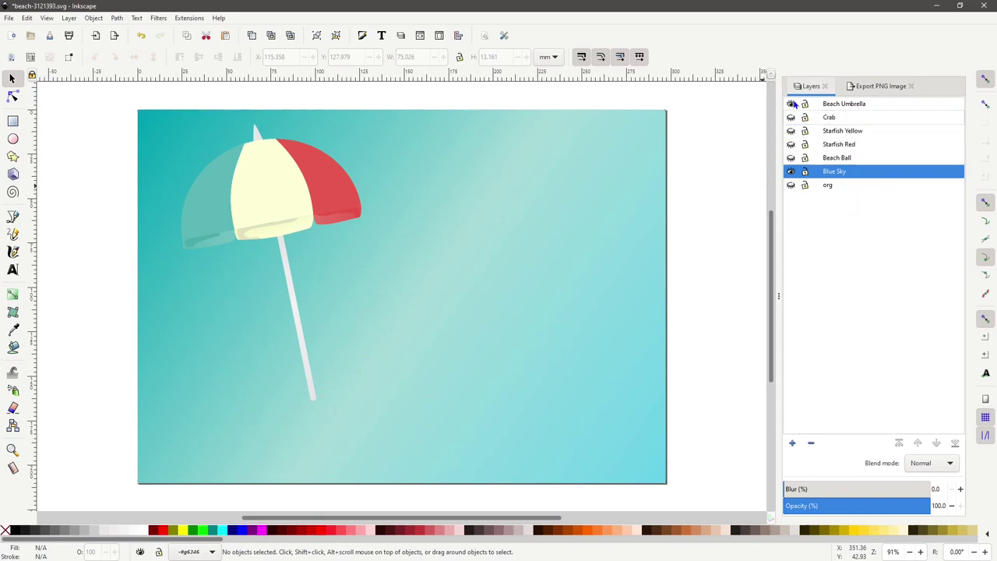
left_click(790, 104)
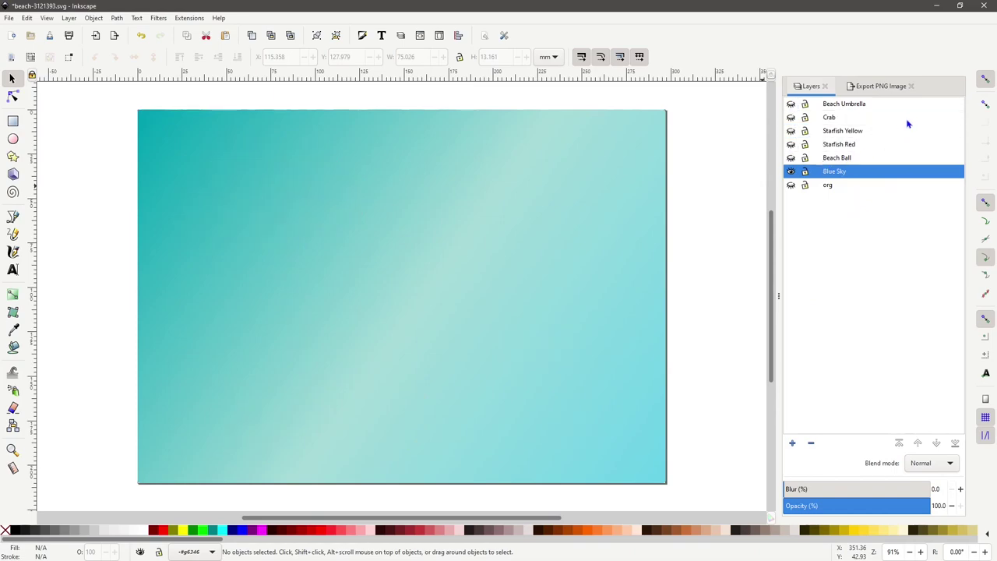
- Export the drawing area as beach-Blue Sky.png
left_click(886, 87)
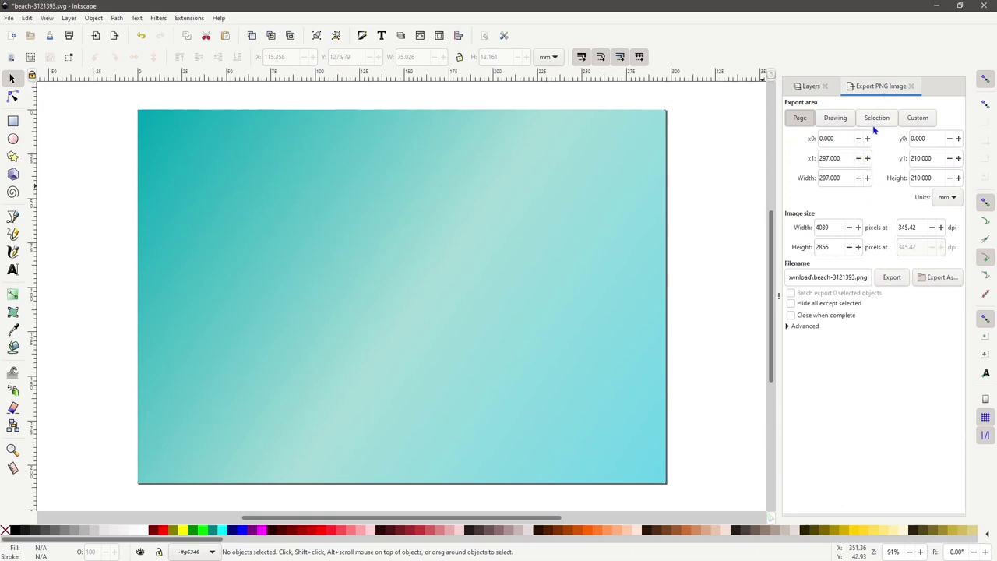
left_click(878, 120)
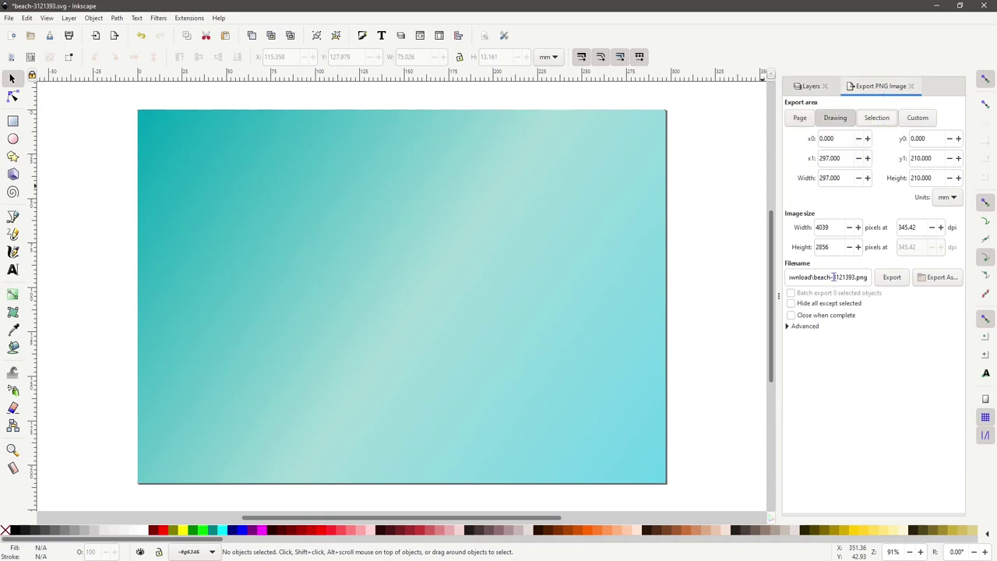
left_click(833, 277)
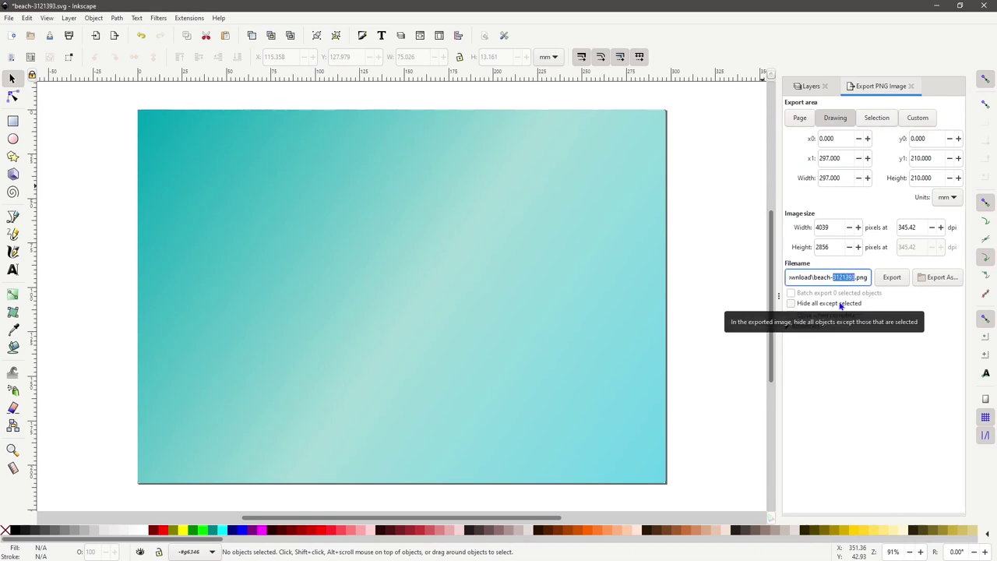
type("Blue Sky")
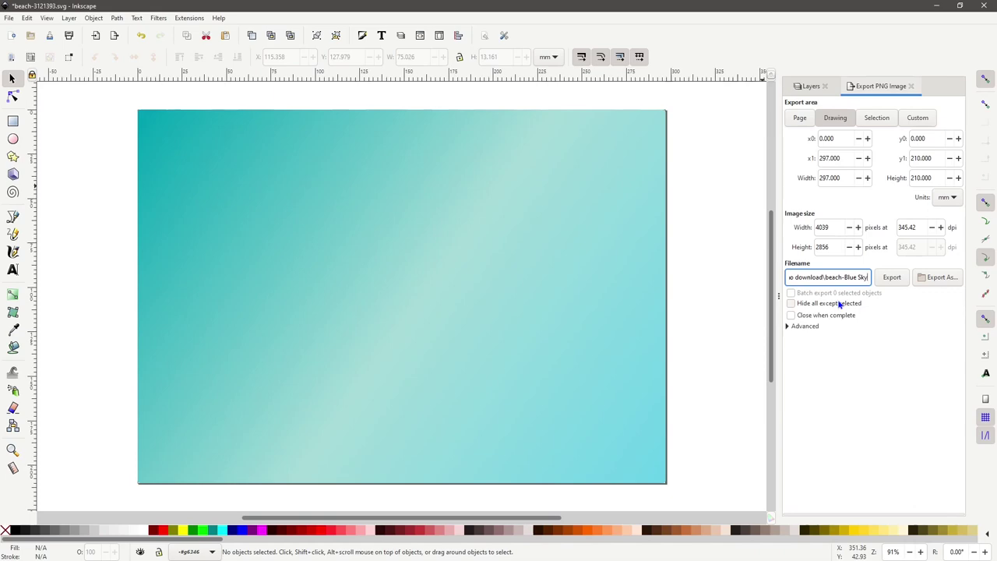
left_click(886, 280)
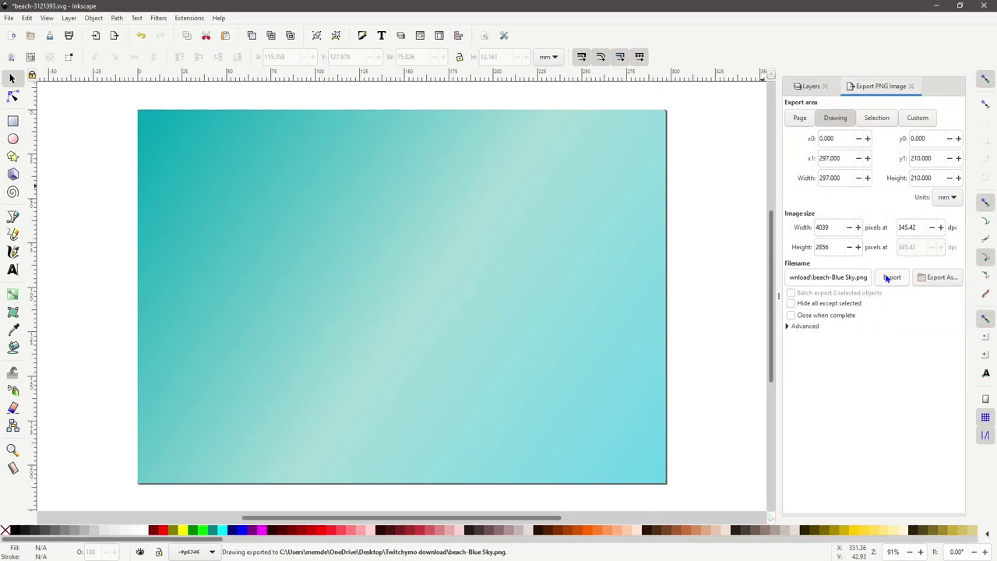
- Preview beach-Blue Sky.png in FastStone from the Twitchymo download folder, then close it
left_click(936, 6)
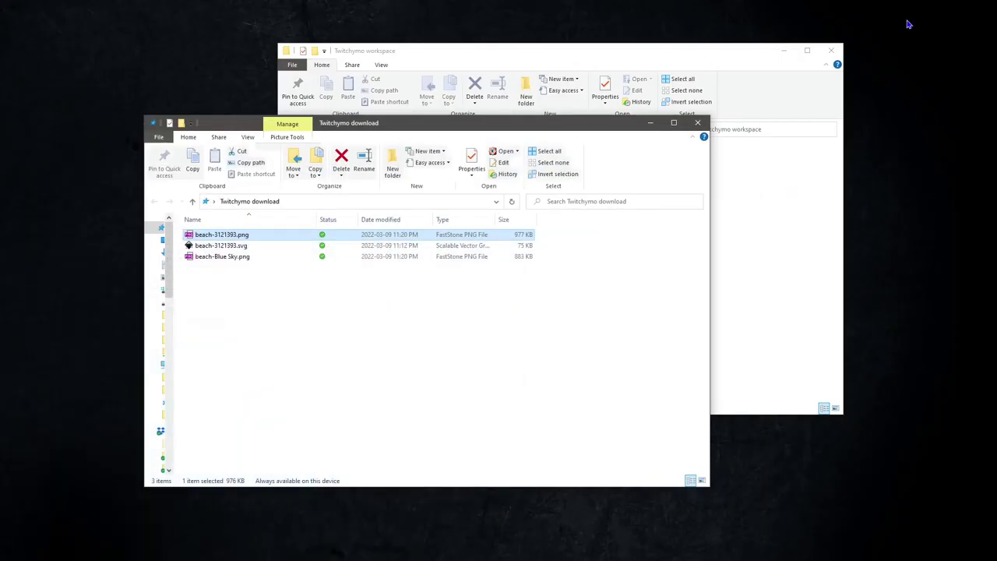
double_click(228, 256)
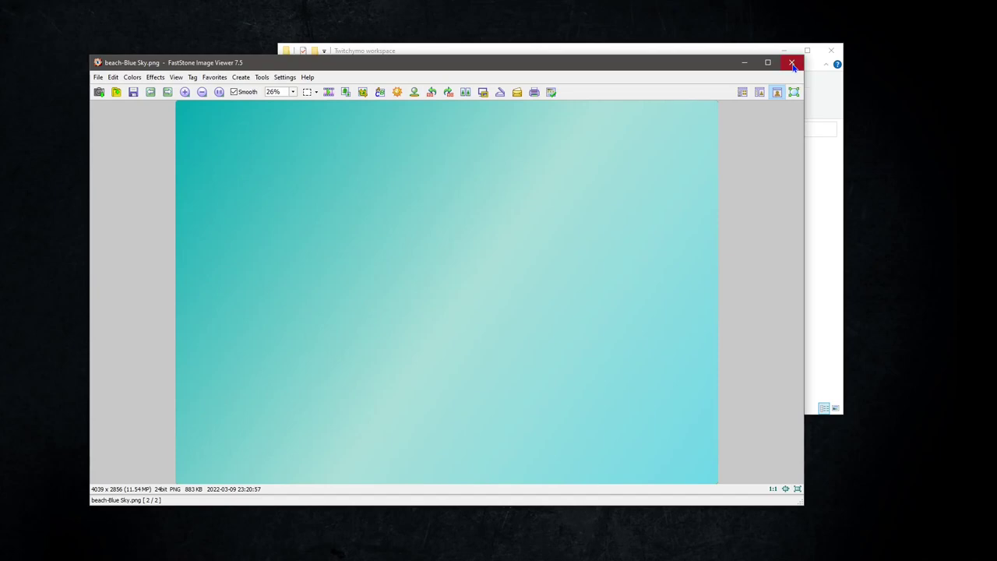
left_click(792, 63)
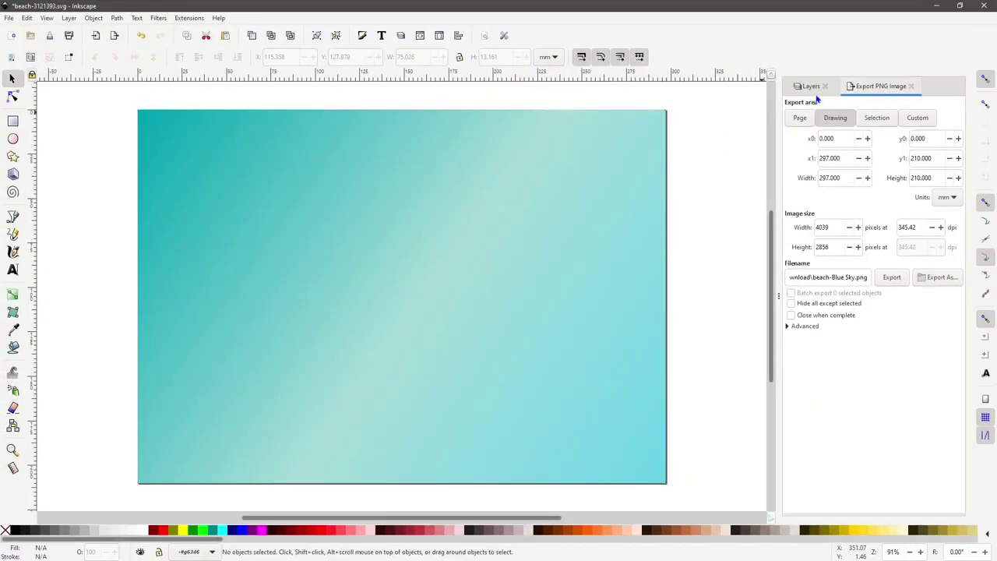
- Hide Blue Sky, show only the Beach Ball layer and copy its name
left_click(811, 88)
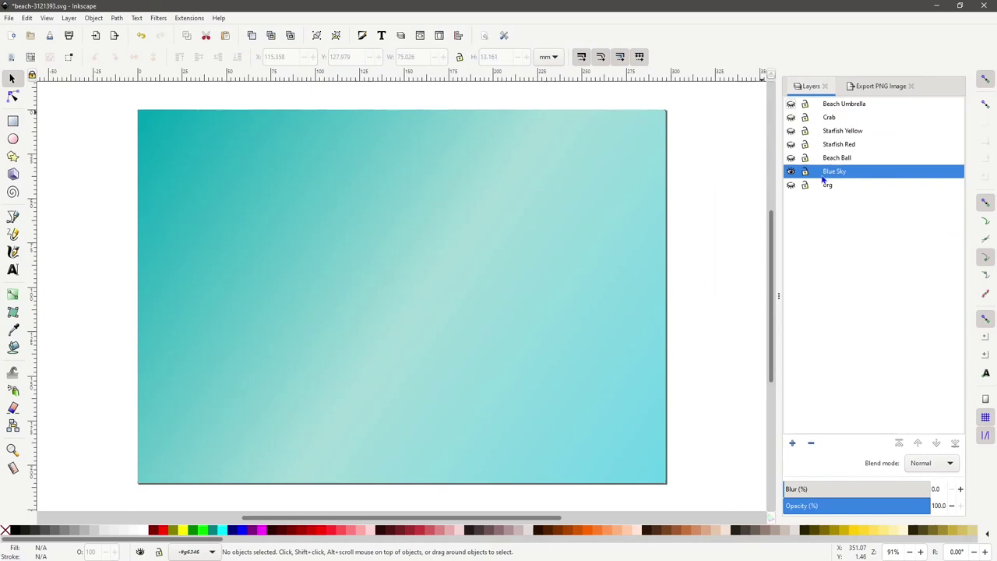
left_click(790, 172)
left_click(790, 157)
left_click(837, 157)
left_click(836, 158)
right_click(841, 158)
left_click(832, 210)
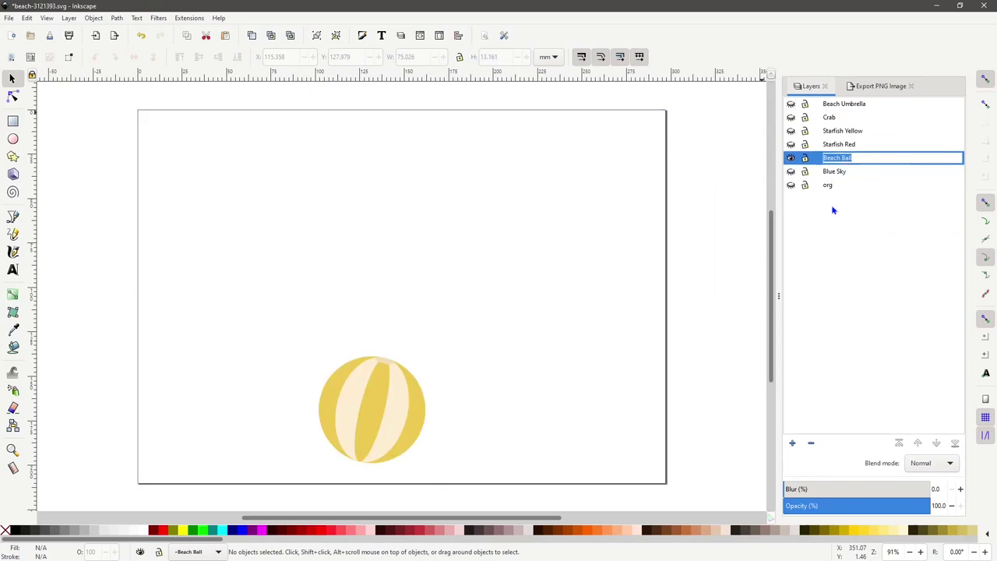
- Export beach-Beach Ball.png with the pasted layer name, then preview and close it
left_click(880, 87)
left_click_drag(831, 278, 854, 276)
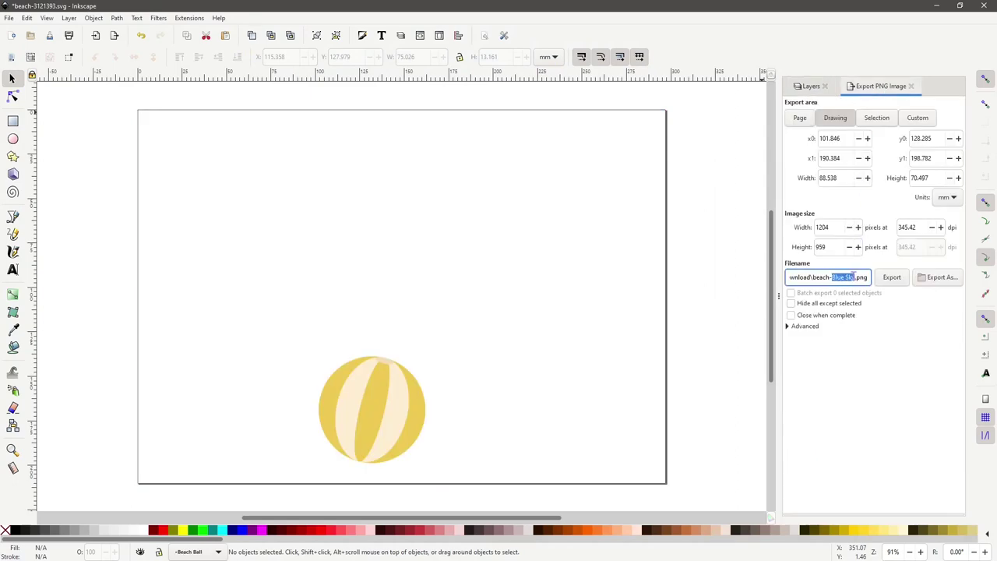
right_click(839, 275)
left_click(861, 310)
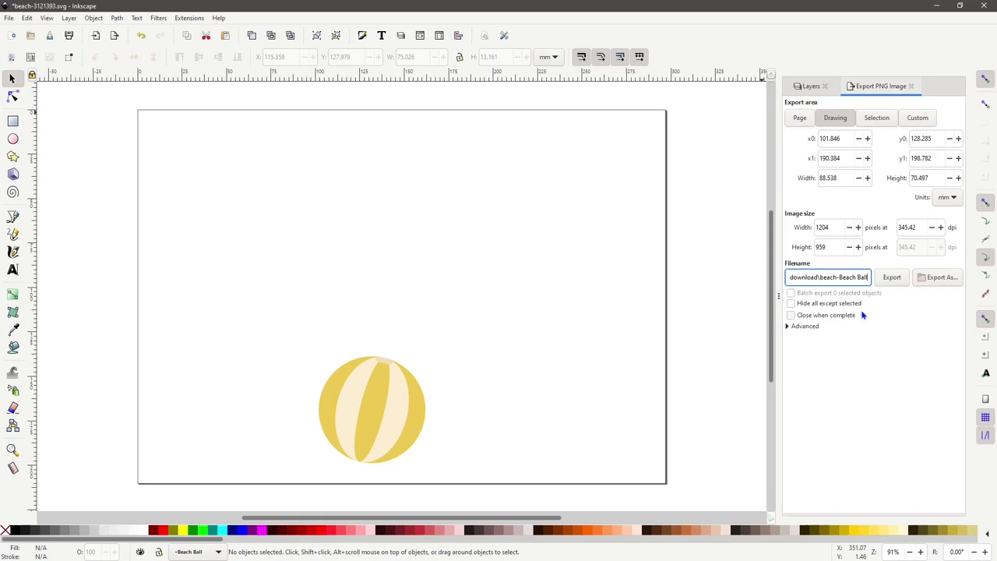
left_click(896, 278)
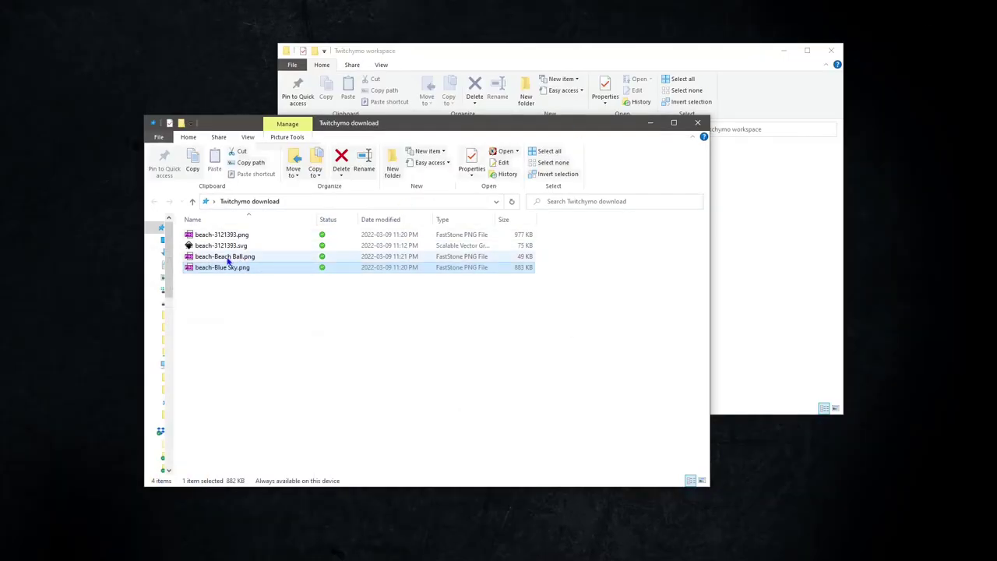
double_click(228, 262)
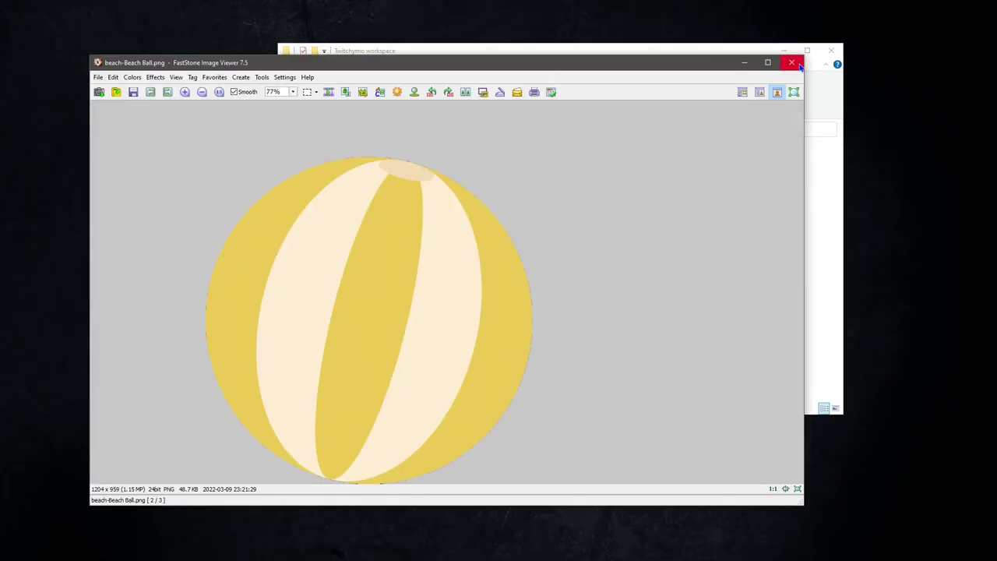
left_click(792, 63)
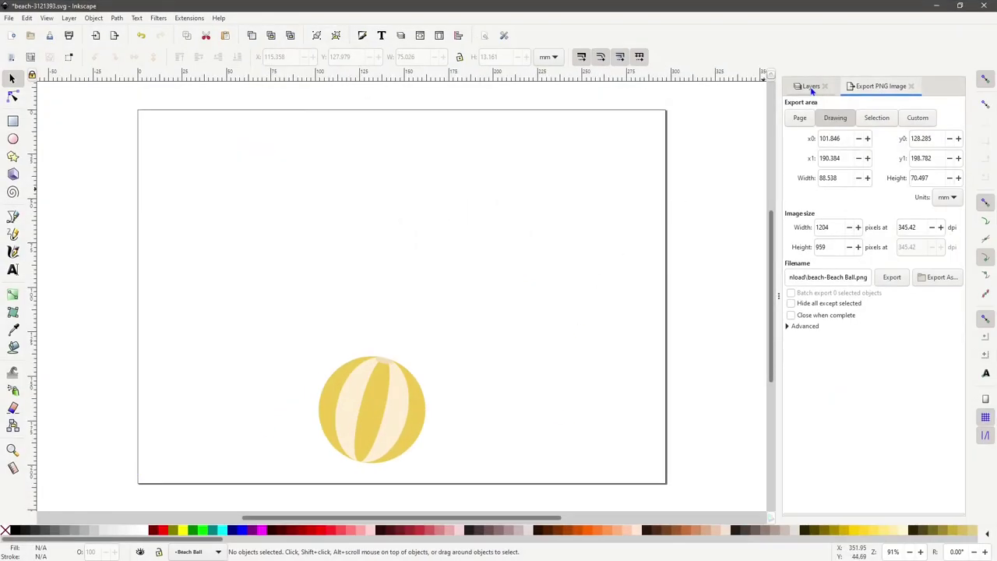
- Show the Starfish Red layer and export it as a PNG with its layer name in the file name
left_click(809, 85)
left_click(790, 145)
double_click(839, 144)
key("cmd+c")
right_click(850, 145)
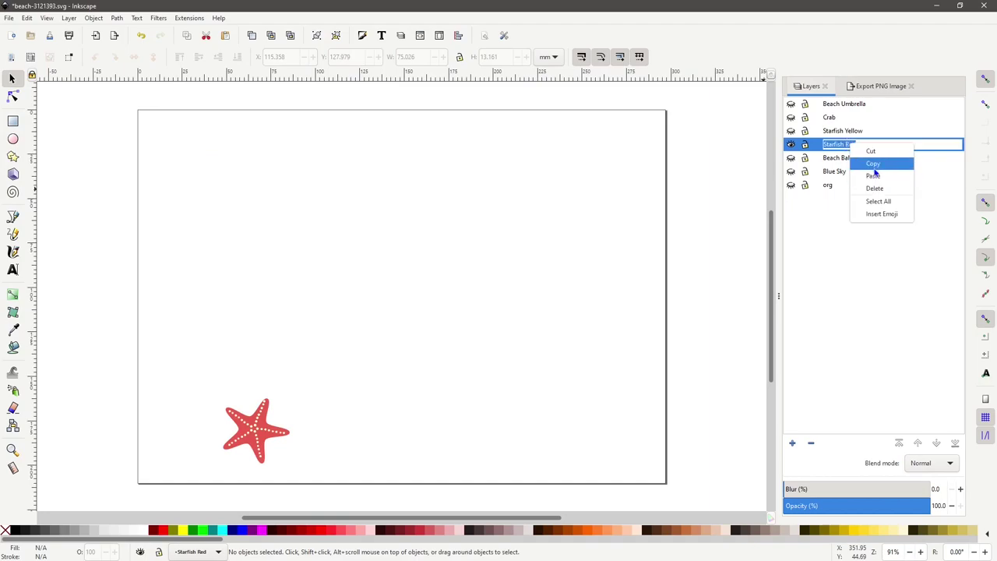
left_click(876, 163)
left_click(880, 85)
left_click_drag(827, 278, 856, 278)
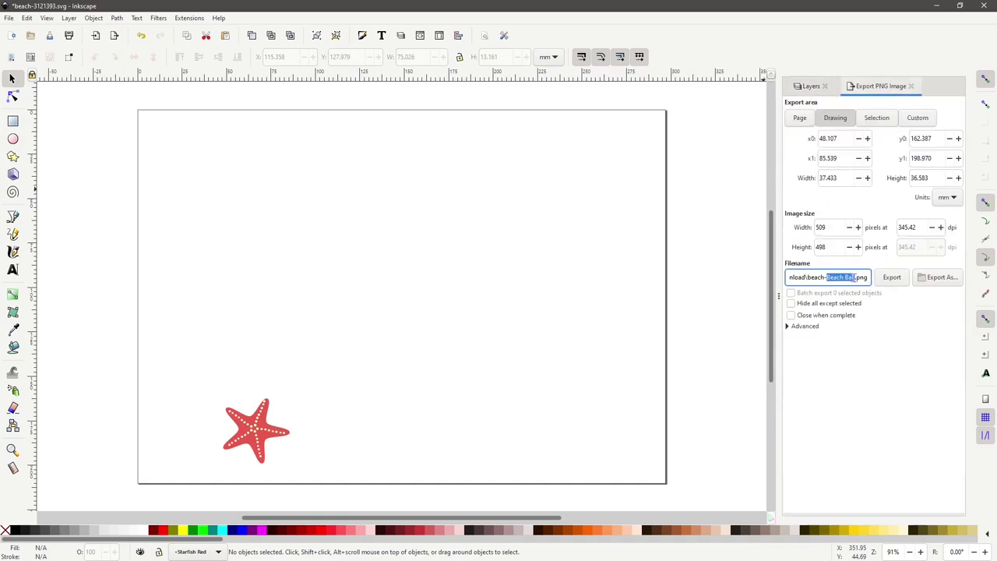
right_click(843, 277)
left_click(866, 313)
left_click(890, 277)
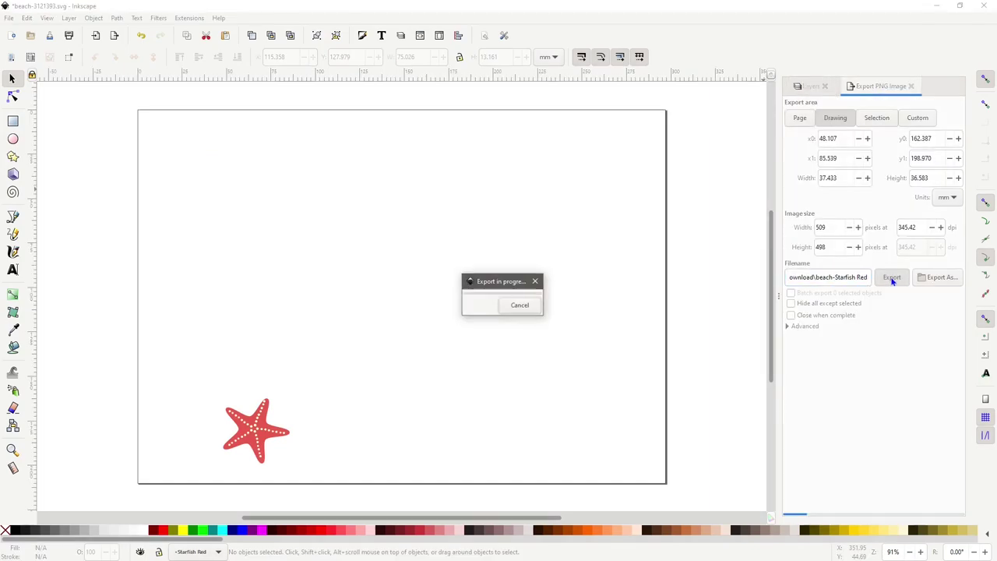
- Hide Starfish Red, show Starfish Yellow, and export it as beach-Starfish Yellow.png
left_click(809, 85)
left_click(790, 145)
left_click(791, 131)
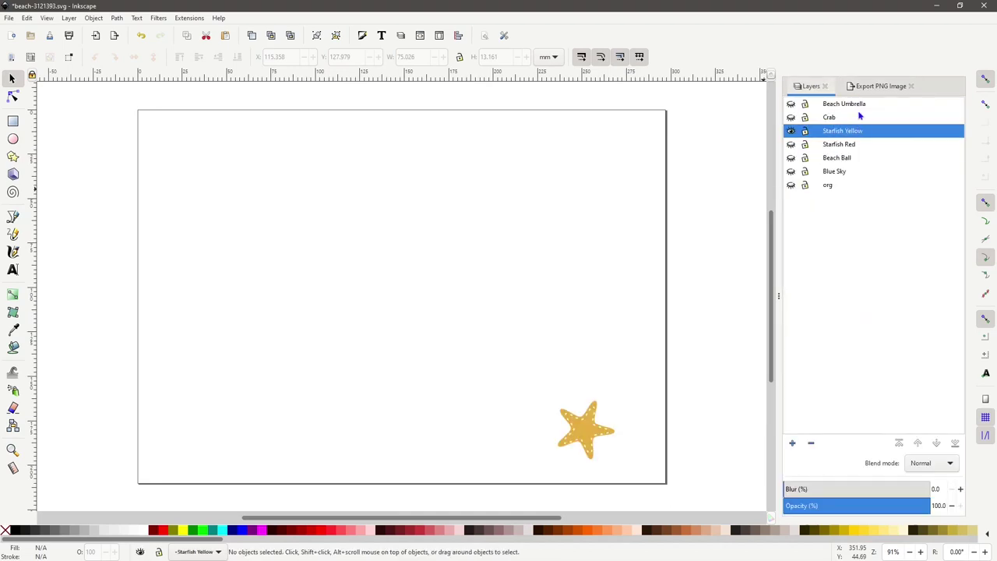
double_click(841, 130)
right_click(843, 130)
left_click(875, 160)
left_click(880, 85)
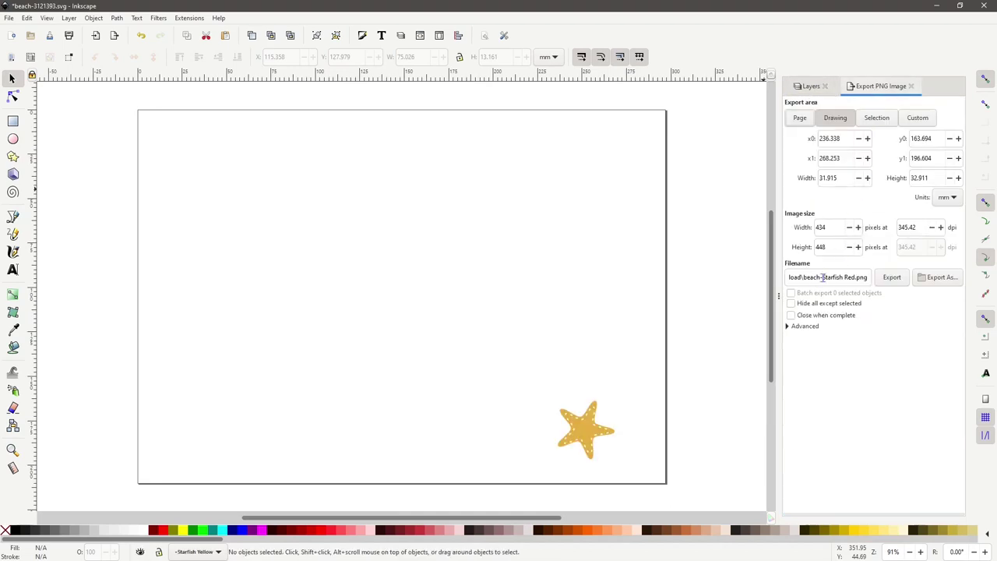
left_click_drag(822, 278, 857, 277)
right_click(848, 277)
left_click(866, 313)
left_click(890, 277)
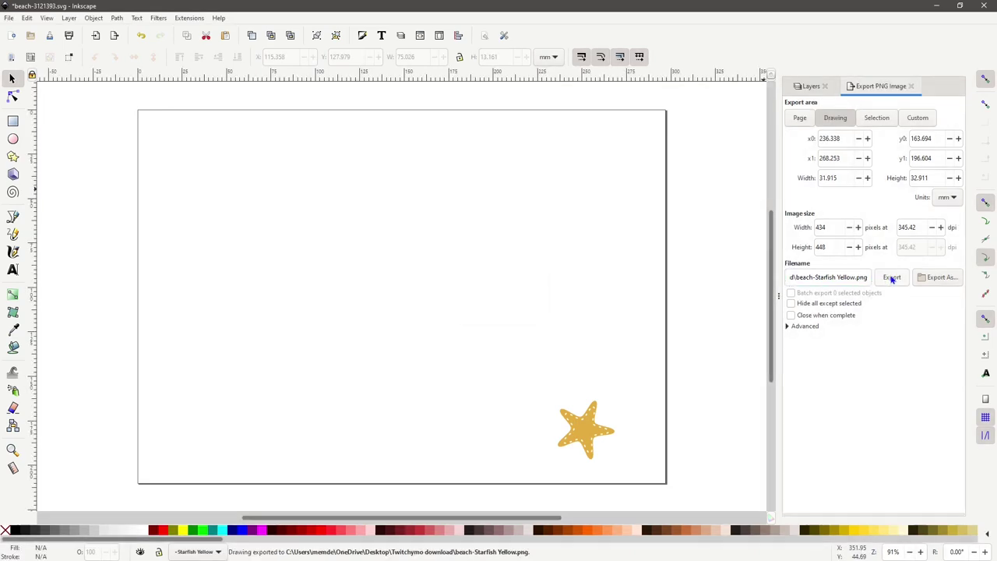
- Hide Starfish Yellow, show the Crab layer, and export it as beach-Crab.png
left_click(809, 85)
left_click(790, 131)
left_click(791, 117)
left_click(828, 117)
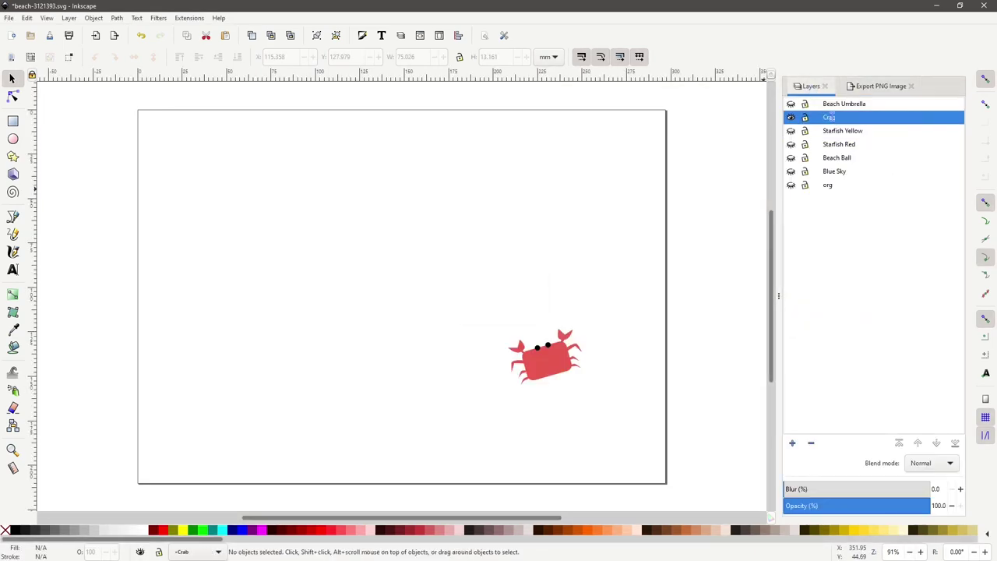
right_click(830, 118)
left_click(857, 143)
left_click(880, 85)
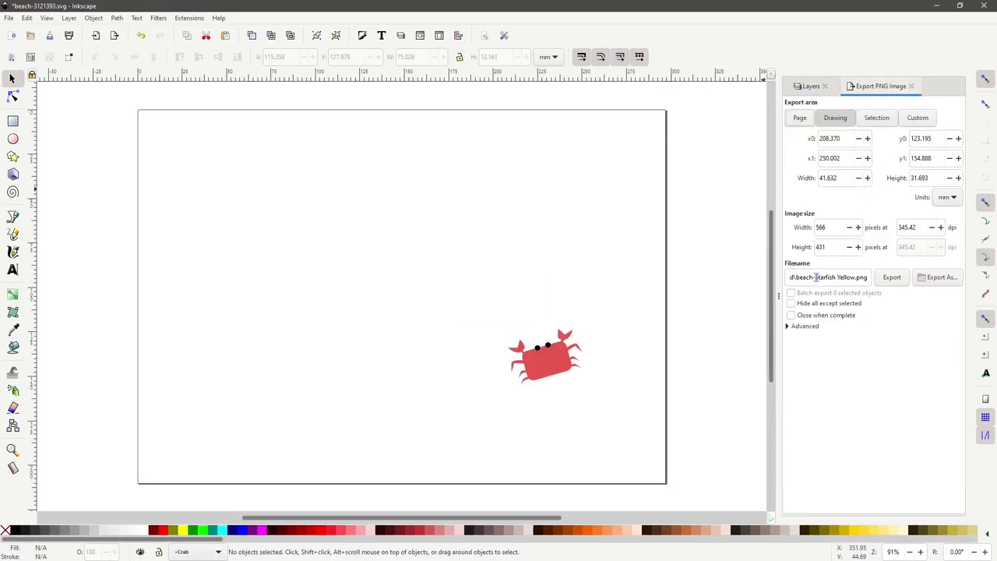
left_click_drag(815, 277, 857, 277)
right_click(839, 277)
left_click(866, 310)
left_click(891, 278)
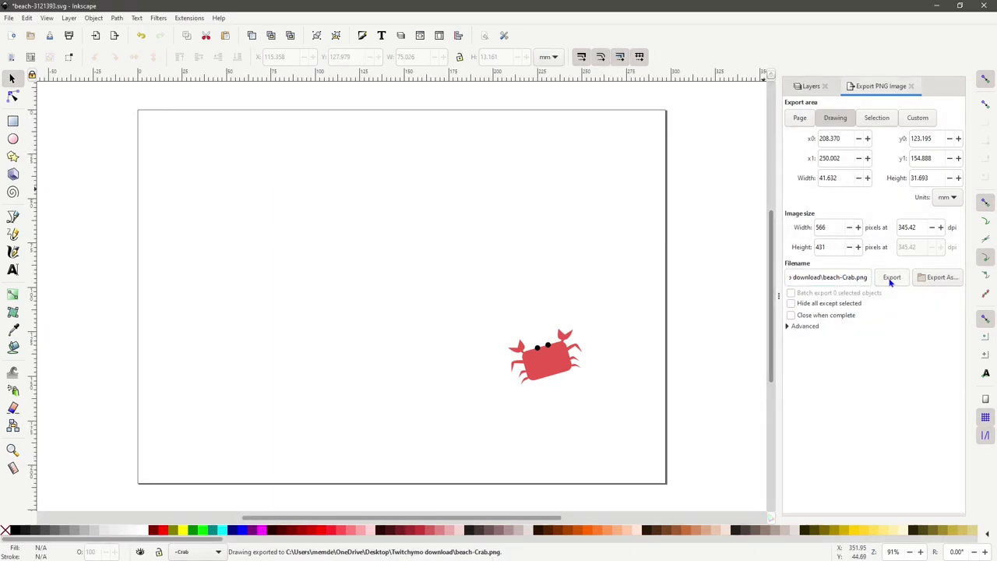
- Hide Crab, show the Beach Umbrella layer, and export it as beach-Beach Umbrella.png
left_click(809, 86)
left_click(790, 117)
left_click(791, 104)
double_click(844, 104)
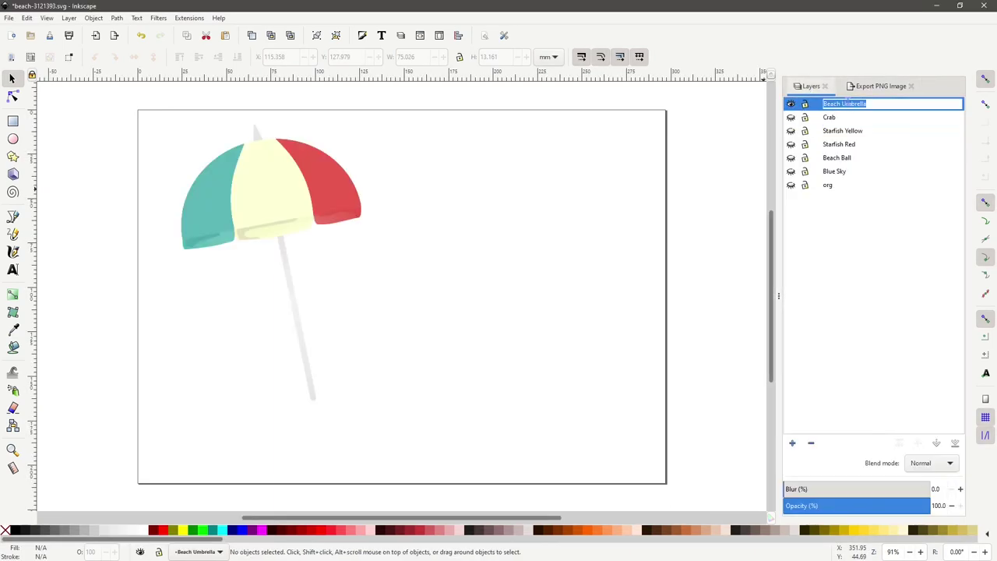
right_click(854, 104)
left_click(878, 120)
left_click(880, 86)
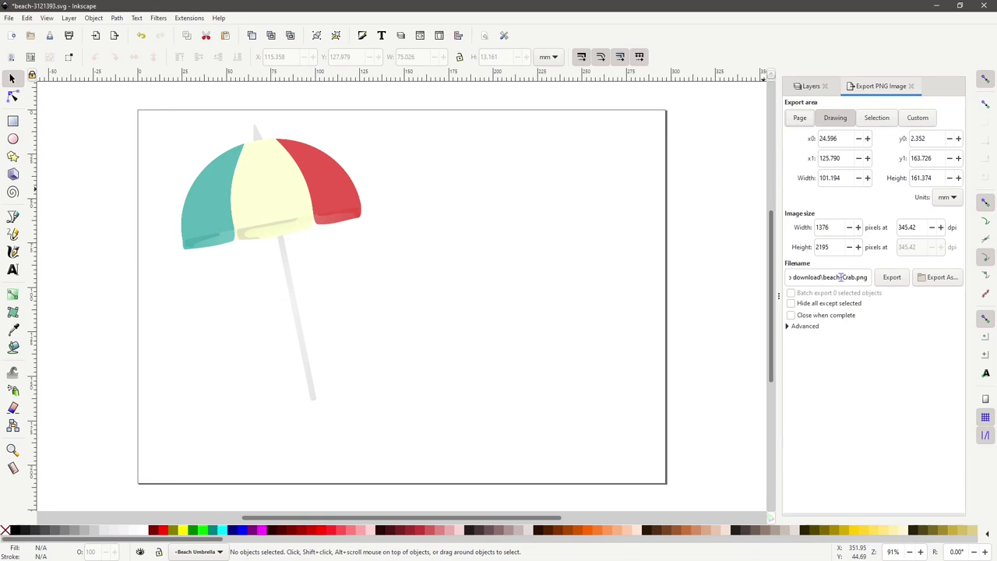
left_click_drag(844, 278, 857, 278)
right_click(853, 278)
left_click(866, 310)
left_click(891, 278)
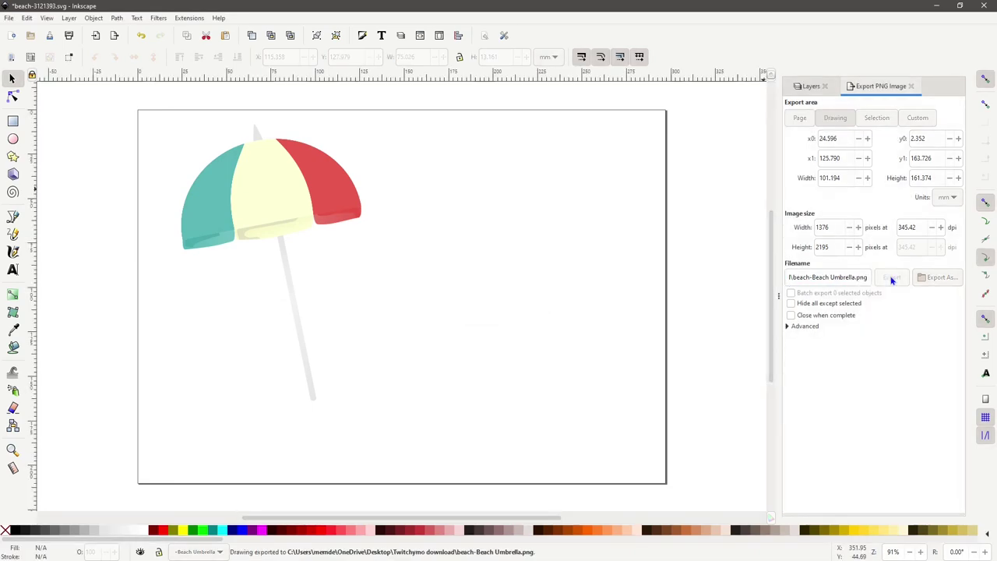
left_click(809, 86)
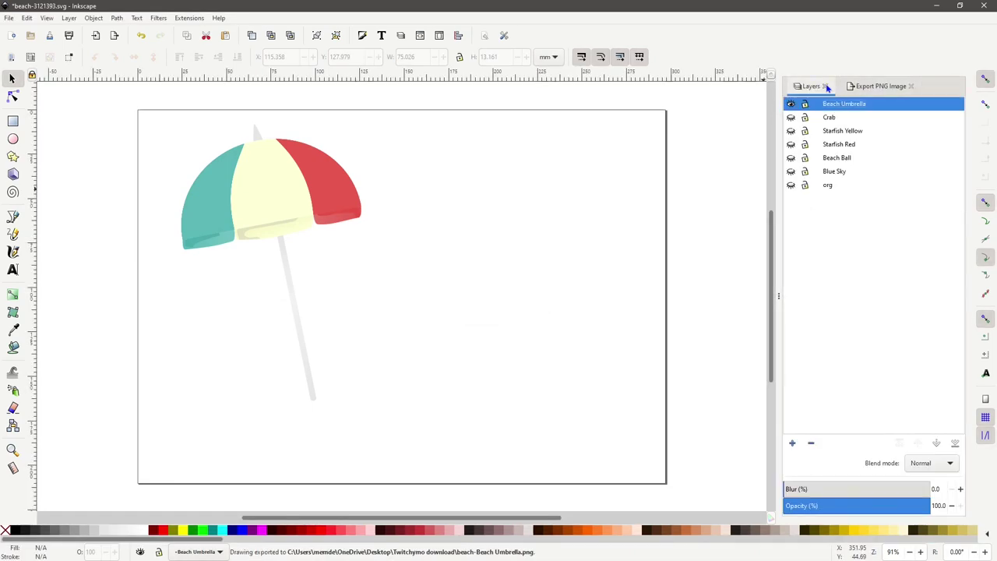
- Open beach-Starfish Yellow.png in FastStone, then step back through the images to beach-Beach Ball.png
left_click(938, 9)
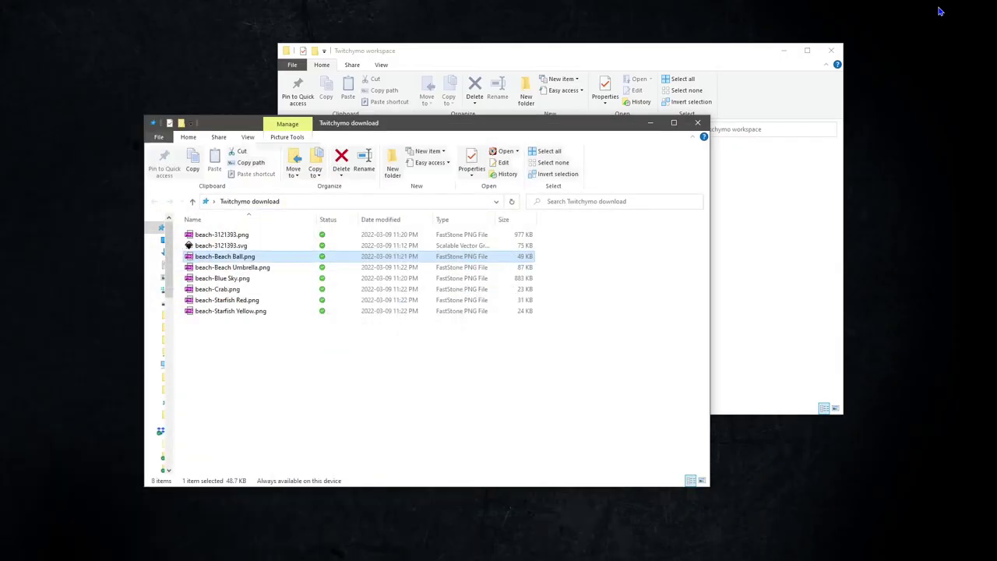
double_click(240, 313)
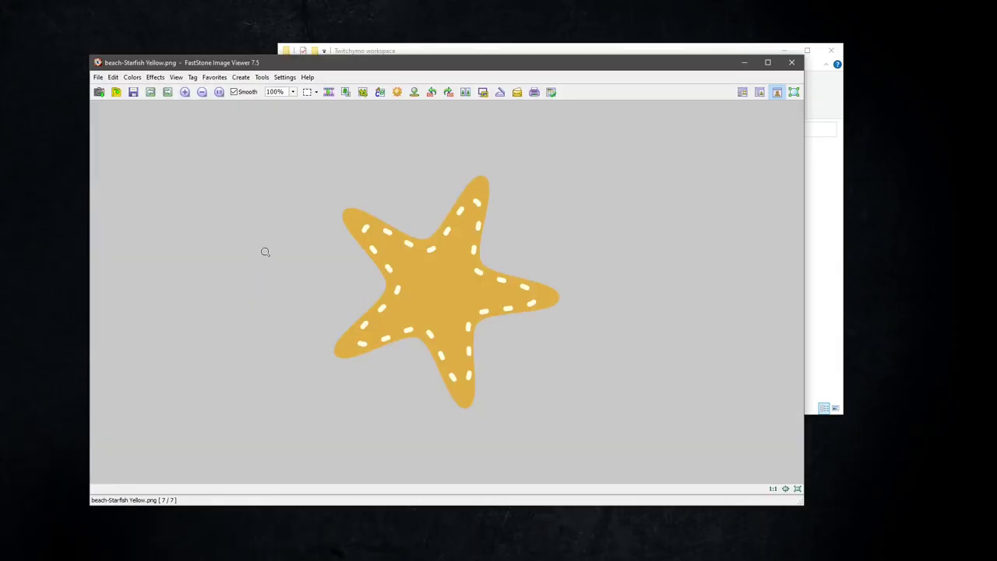
left_click(167, 92)
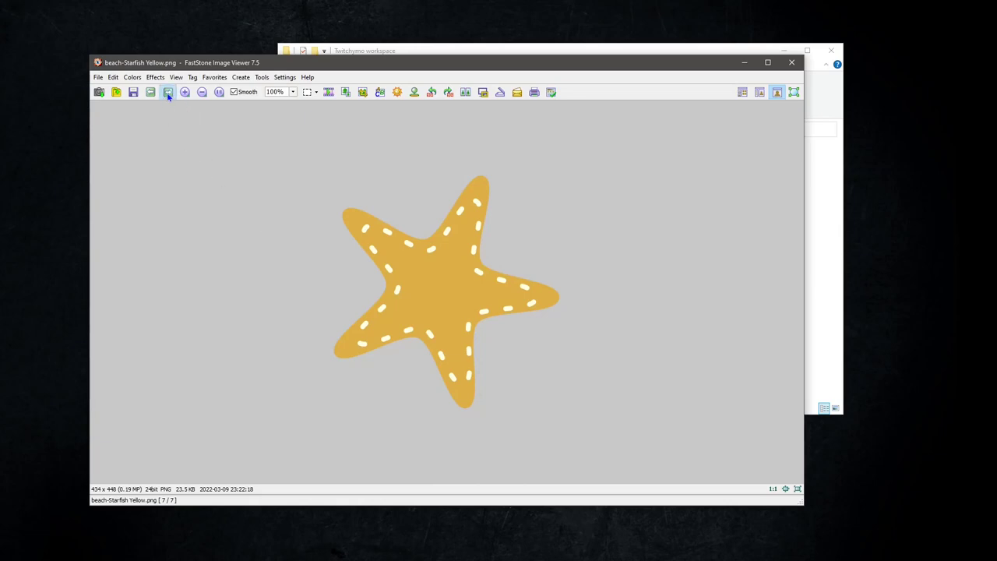
left_click(152, 92)
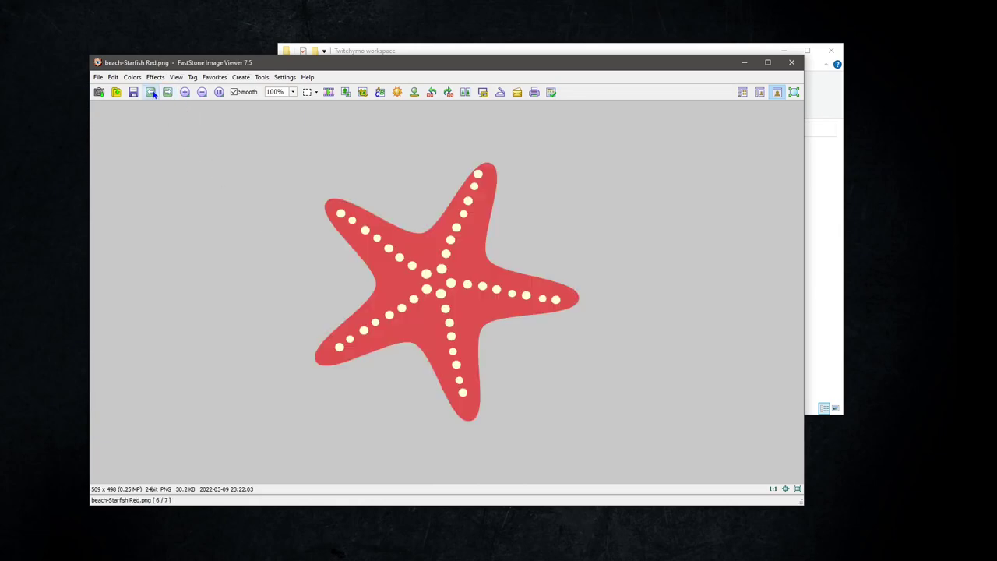
left_click(152, 93)
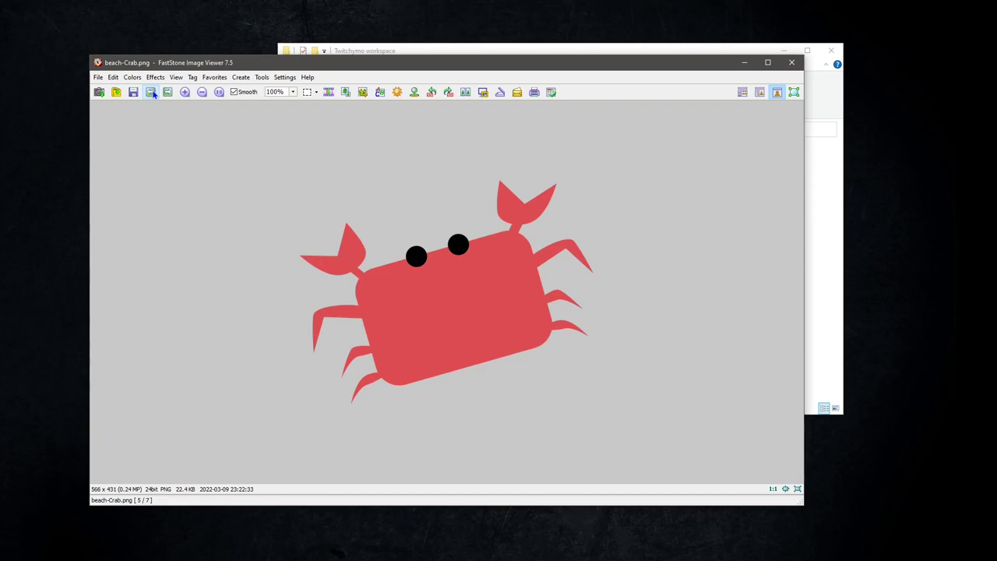
left_click(152, 93)
left_click(152, 92)
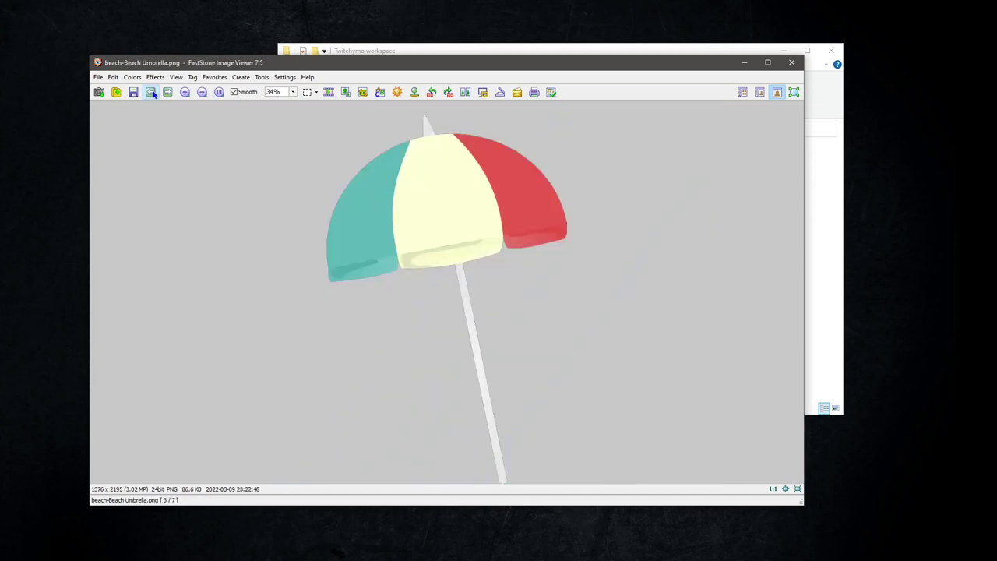
left_click(151, 93)
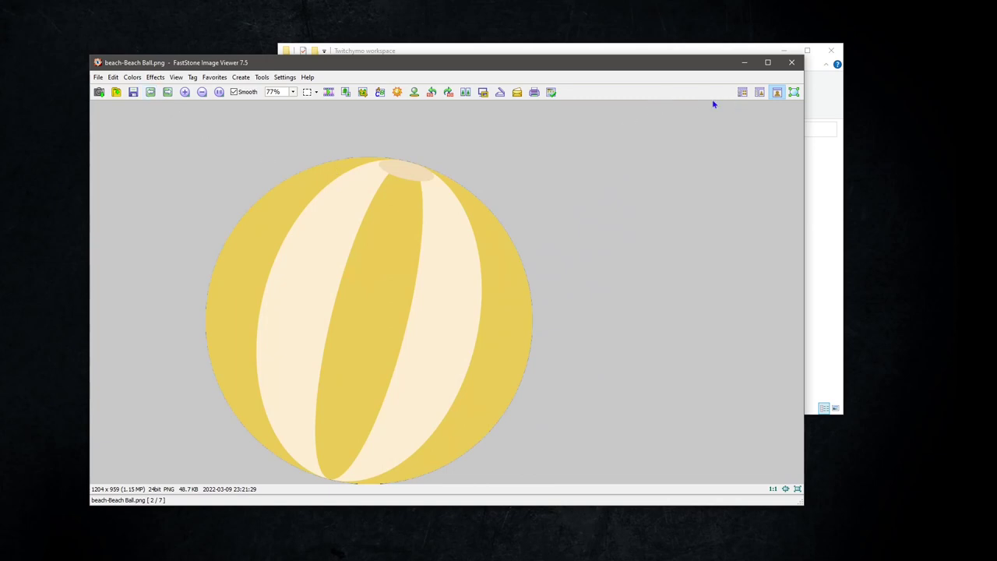
- Crop the beach ball image tightly around the ball to 830 × 832 px
left_click(363, 92)
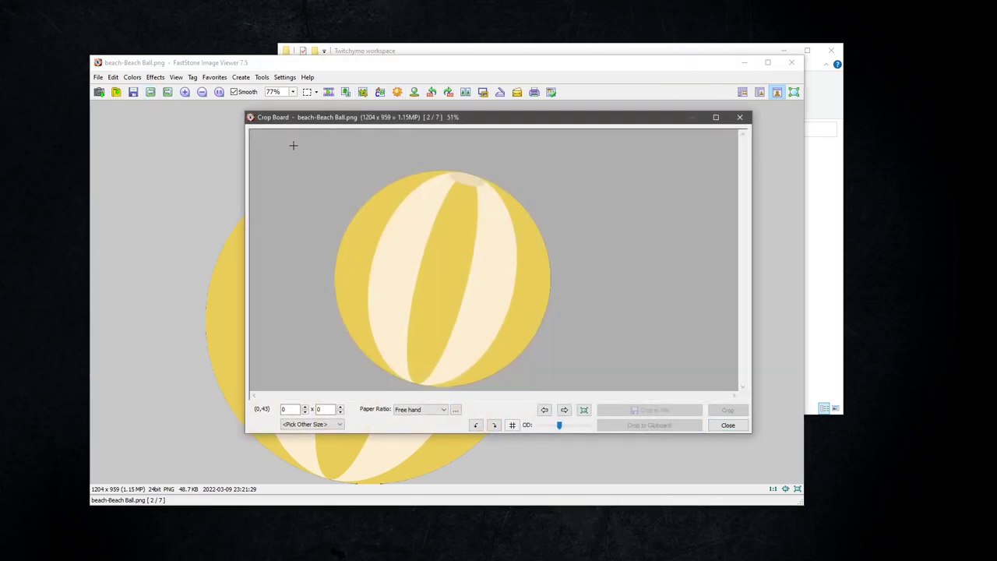
left_click_drag(317, 138, 496, 374)
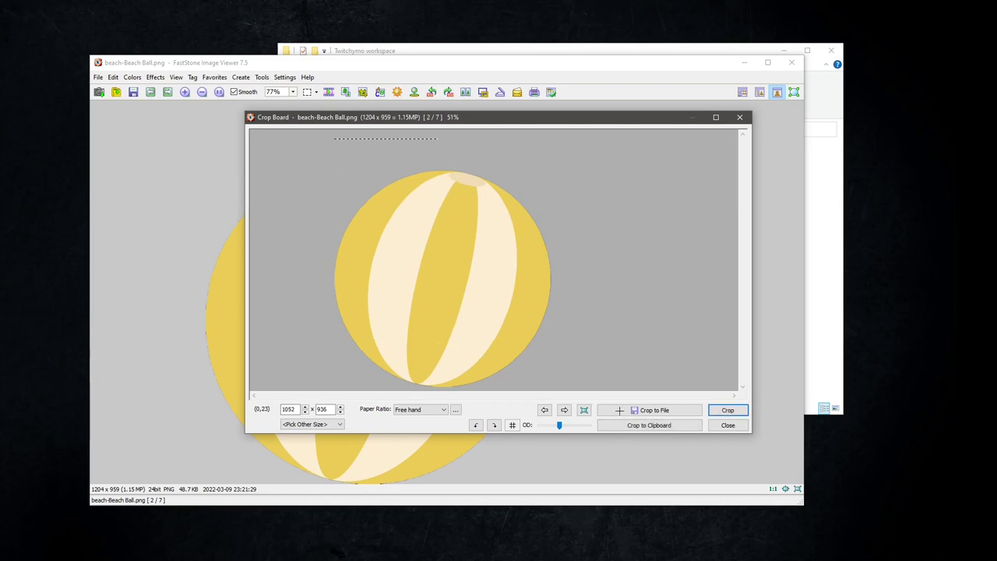
left_click_drag(678, 423, 742, 437)
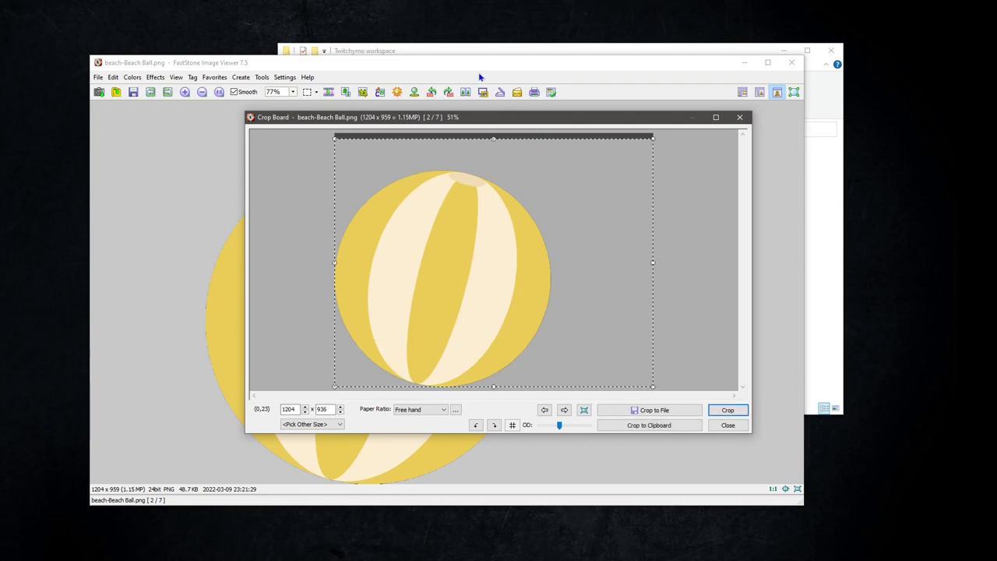
left_click_drag(493, 138, 491, 127)
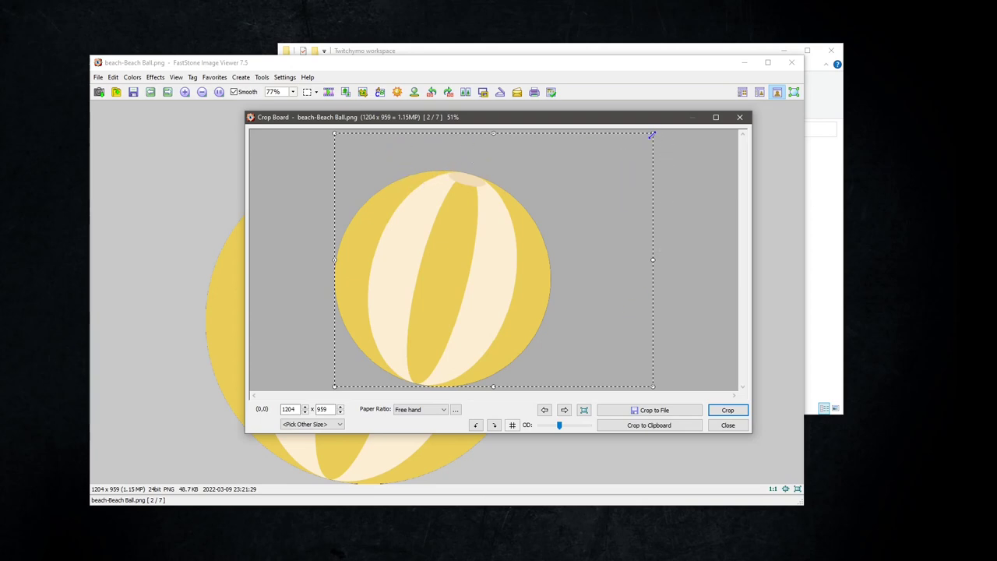
left_click_drag(651, 135, 646, 167)
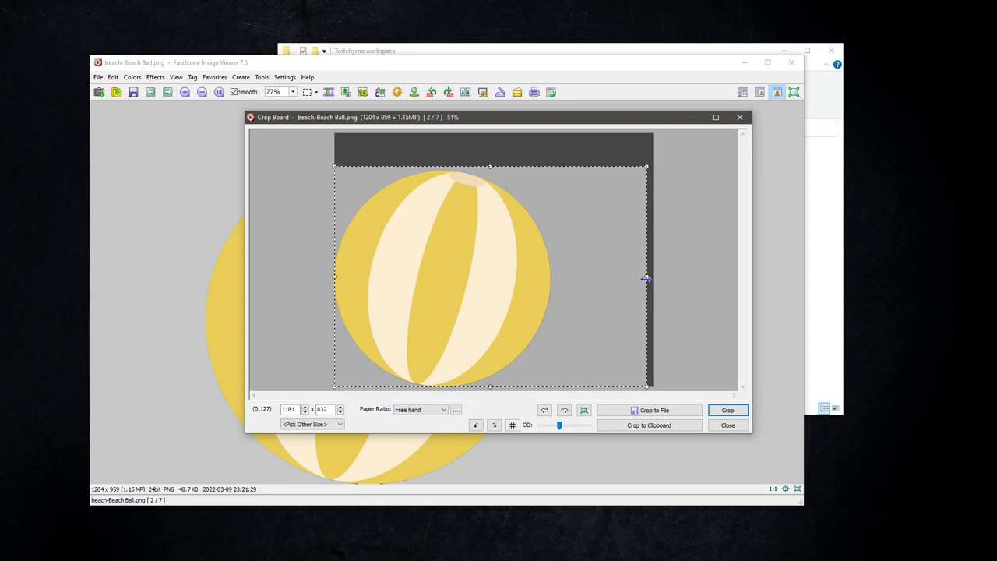
left_click_drag(646, 278, 553, 278)
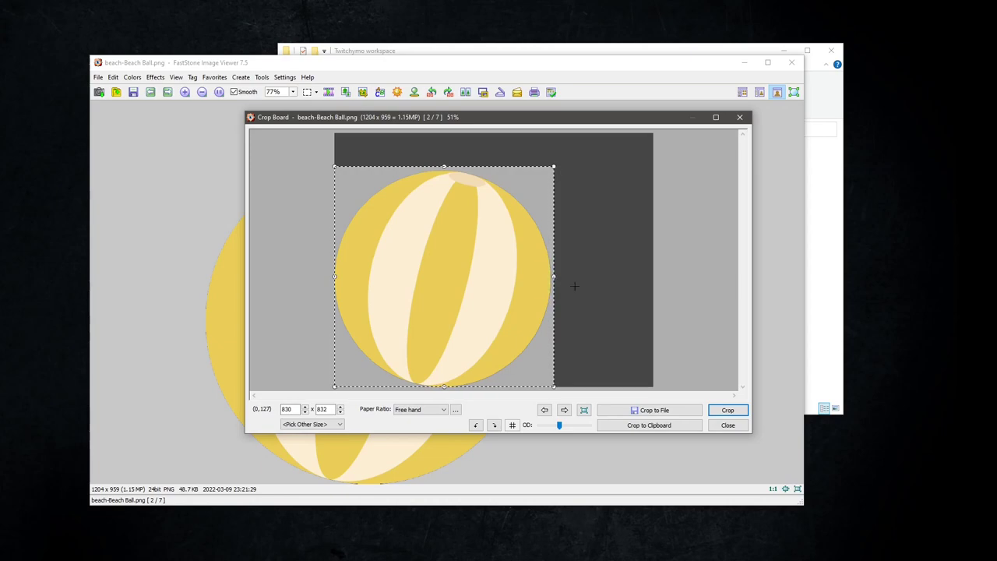
left_click(725, 411)
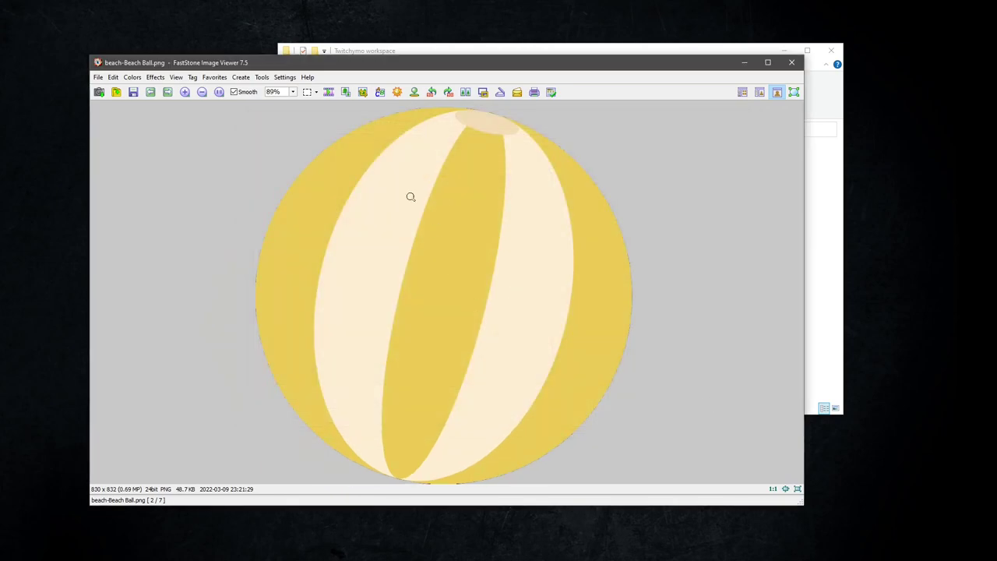
- Save the crop over beach-Beach Ball.png, confirm the replacement, and close the viewer
left_click(133, 93)
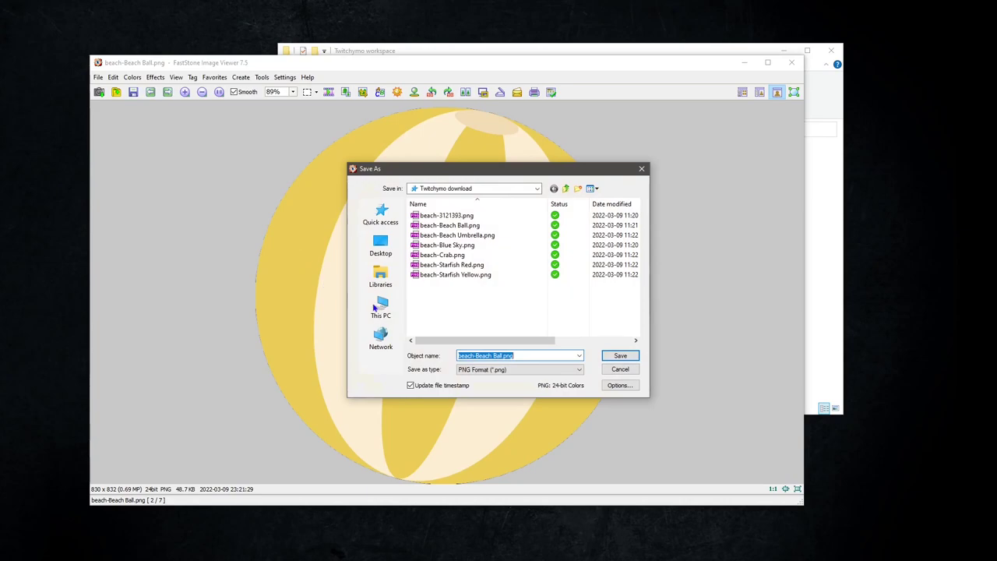
left_click(616, 358)
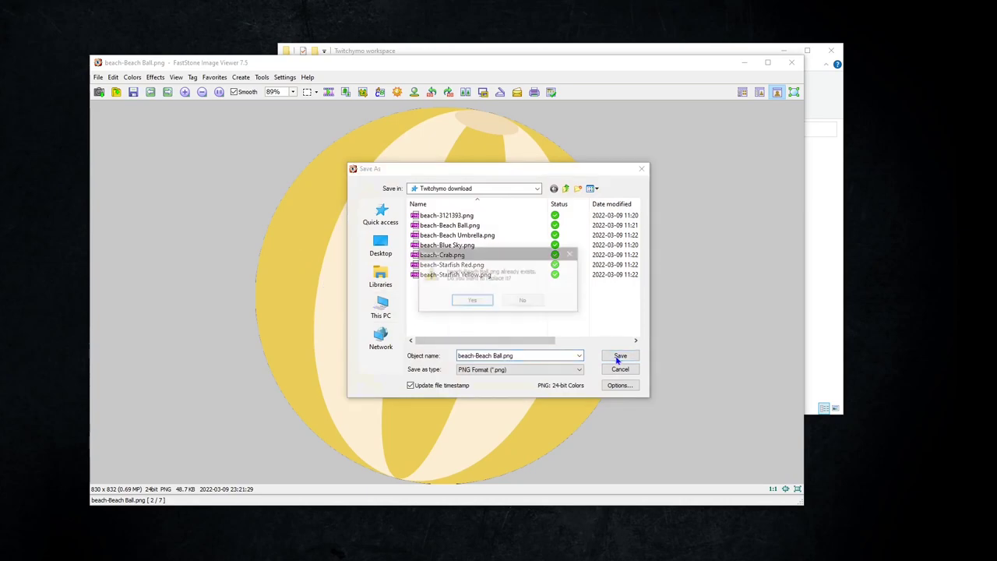
left_click(475, 301)
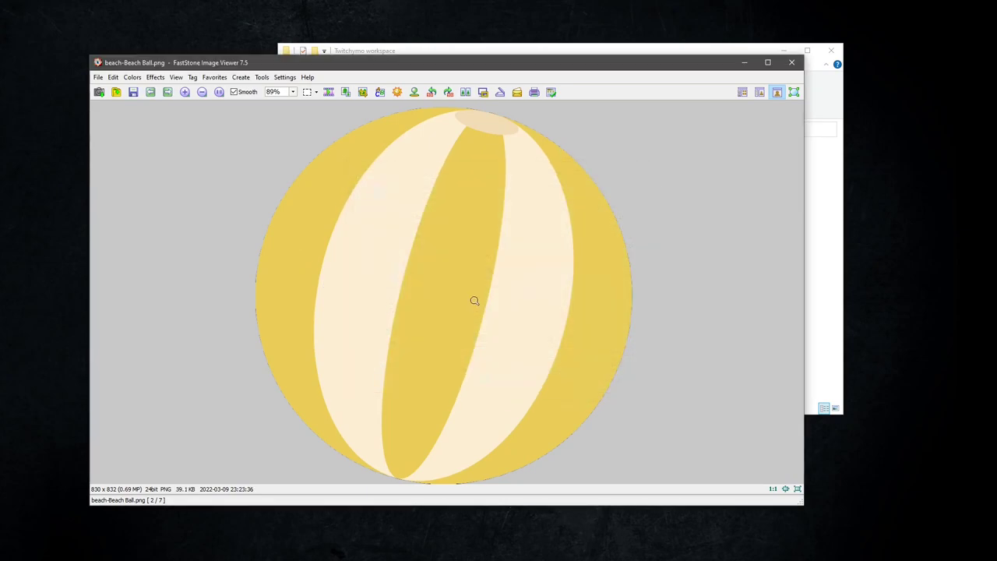
left_click(791, 63)
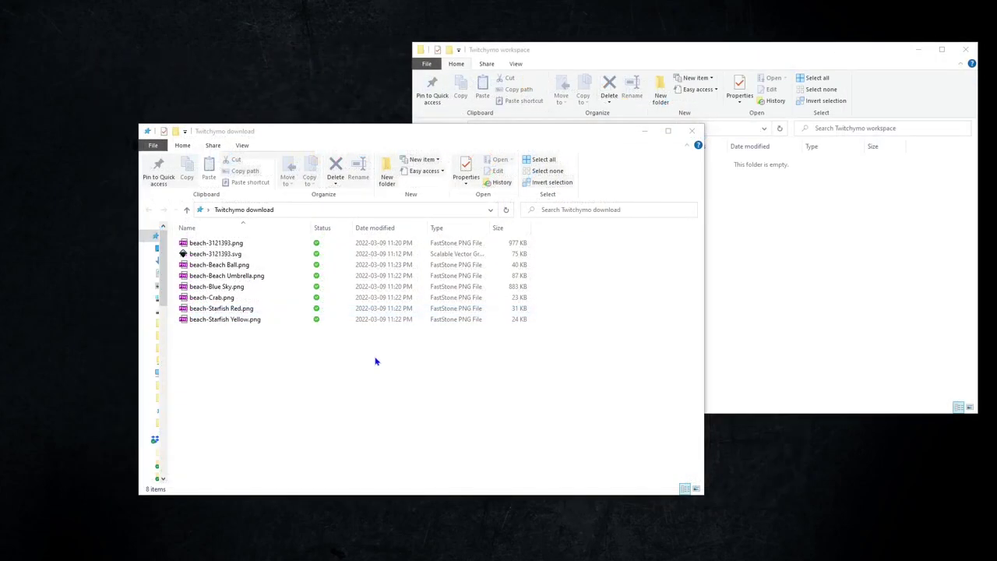
- Drag the six beach PNGs from Twitchymo download into Twitchymo workspace, then switch to Cartoon Animator
left_click_drag(284, 344, 799, 252)
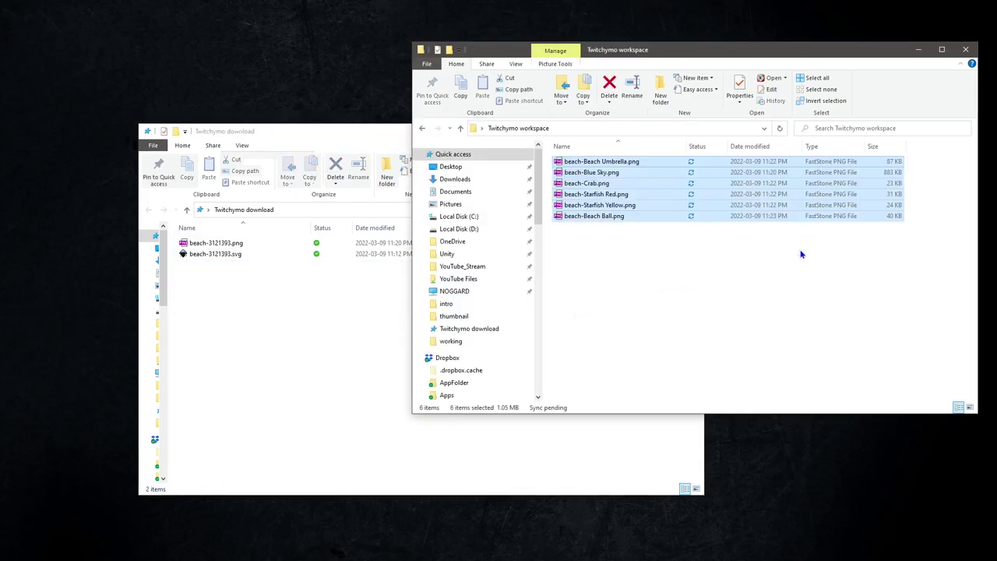
left_click(714, 255)
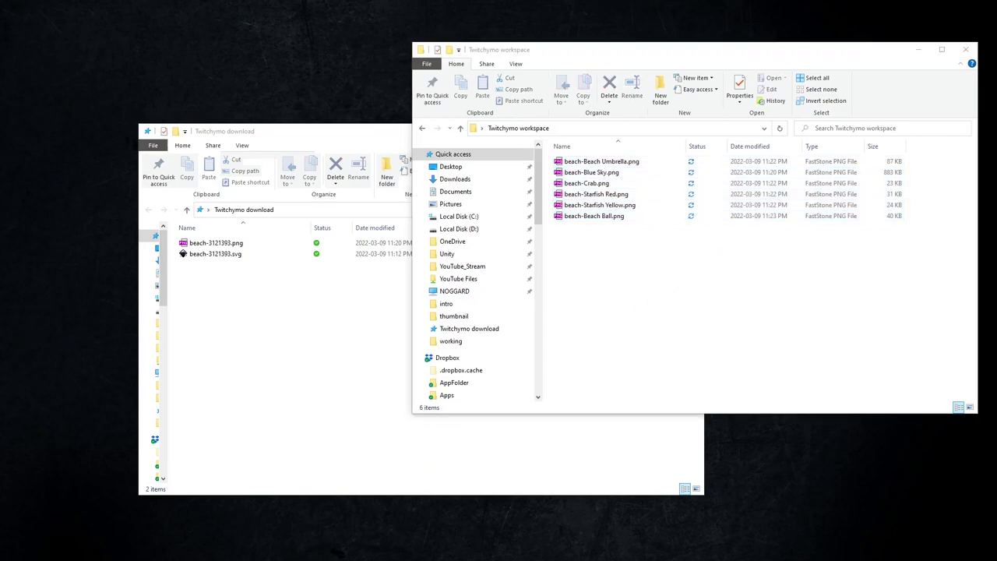
key("alt+Tab")
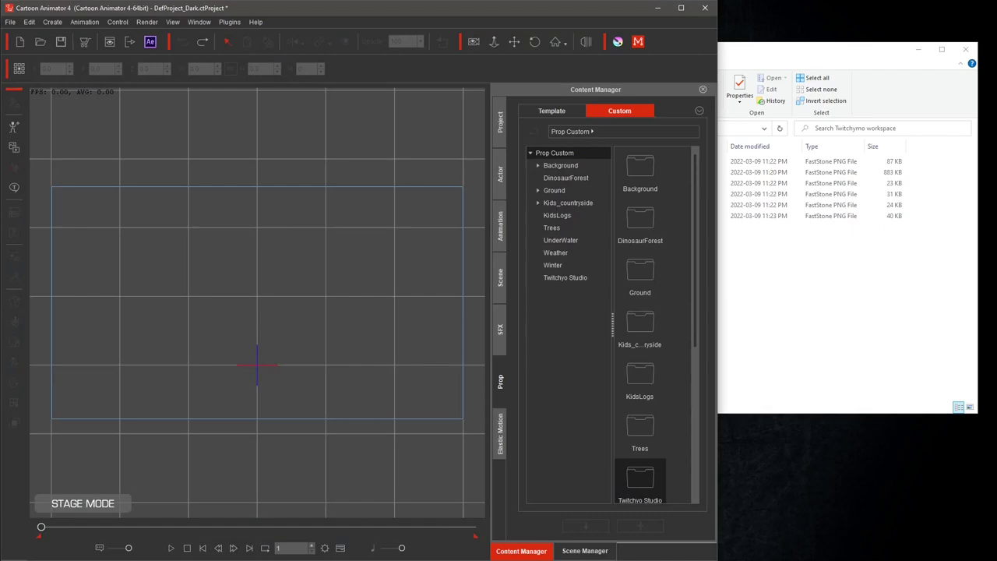
left_click(759, 53)
left_click(518, 11)
left_click(501, 131)
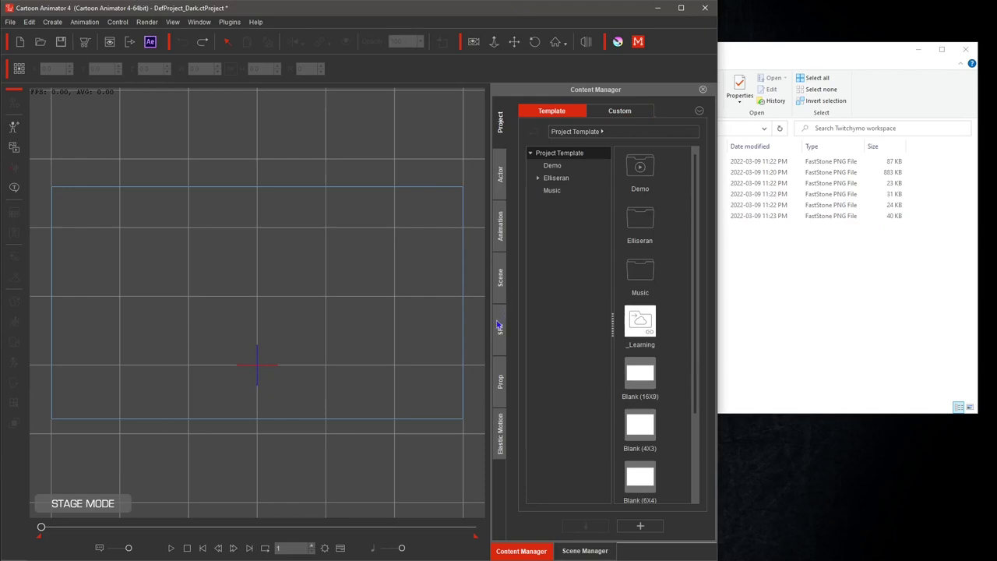
left_click(501, 384)
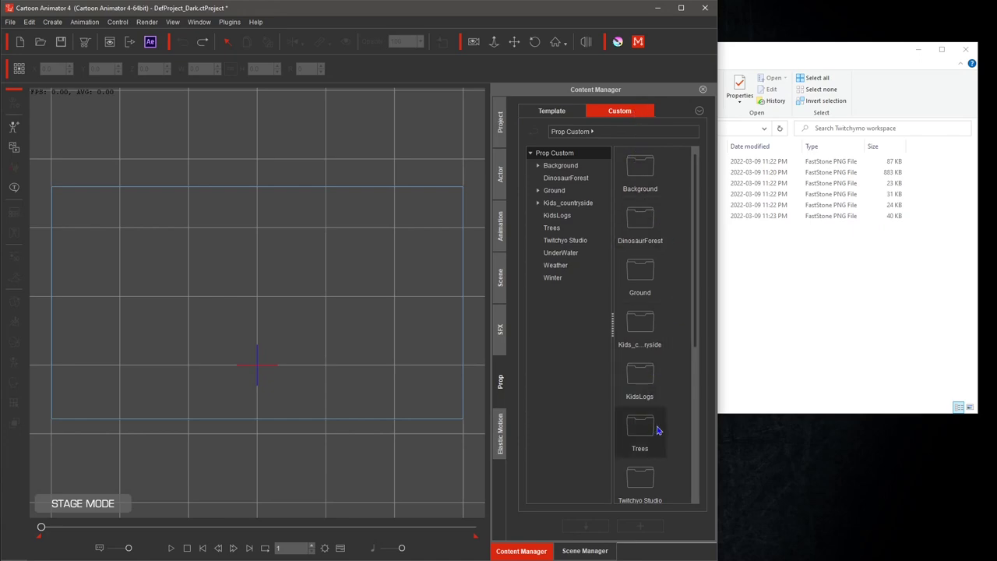
- Dismiss the custom prop folder menu and open the empty Twitchyo Studio folder under Prop Custom
right_click(566, 323)
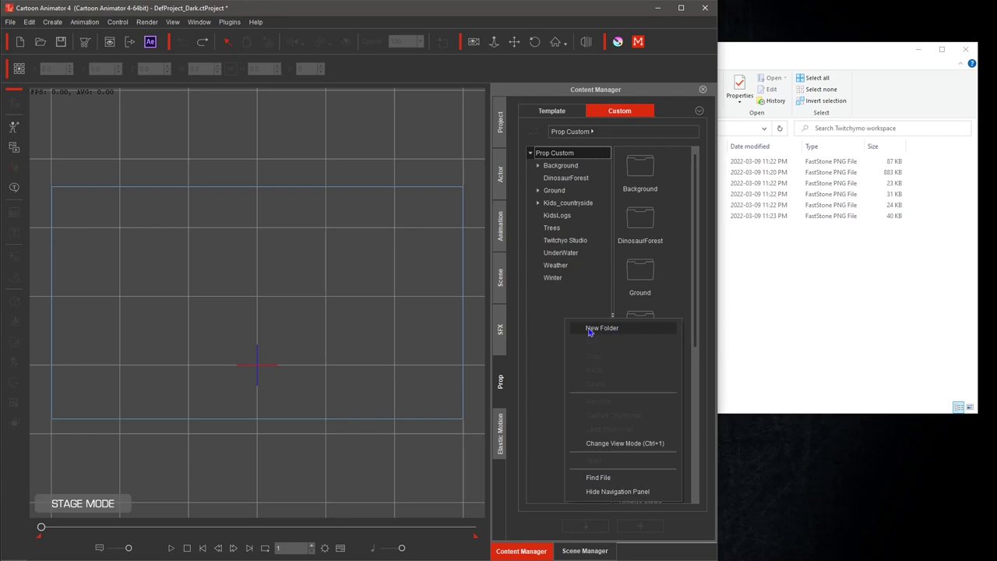
left_click(557, 308)
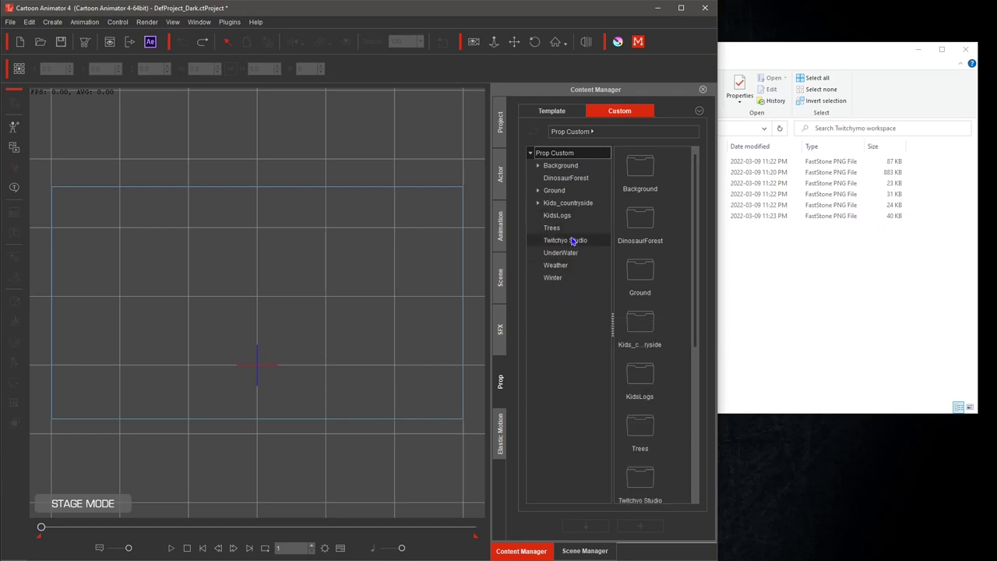
left_click(572, 243)
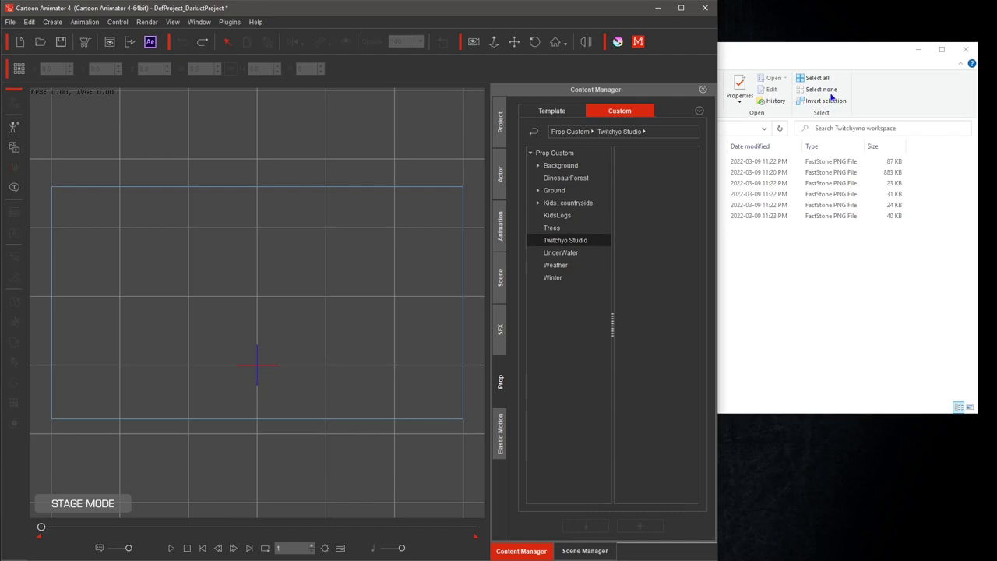
left_click(794, 58)
- Import beach-Beach Umbrella.png as a prop, save it to Twitchyo Studio as 'Beach Umbrella', then undo it off the stage
left_click_drag(614, 162, 274, 360)
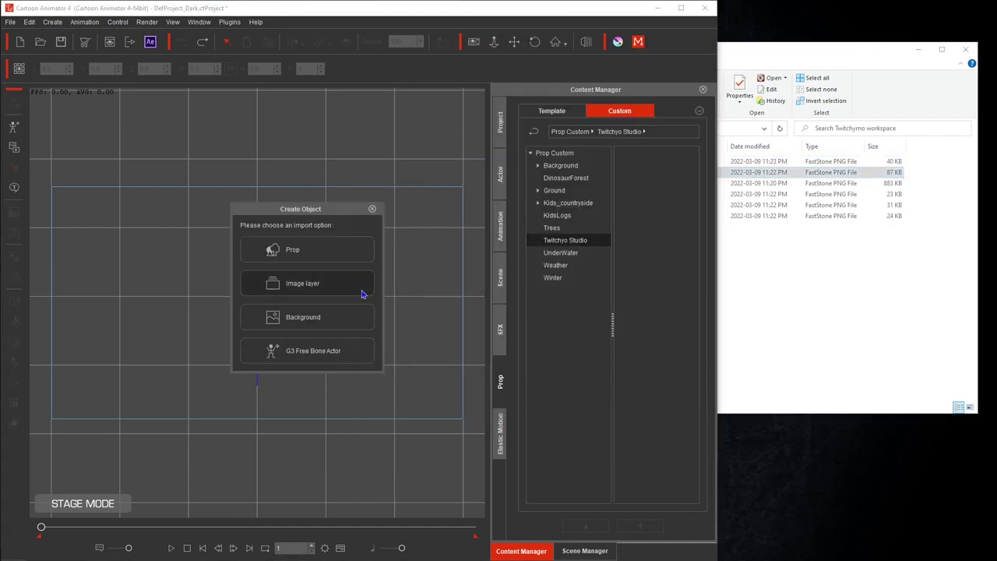
left_click(302, 251)
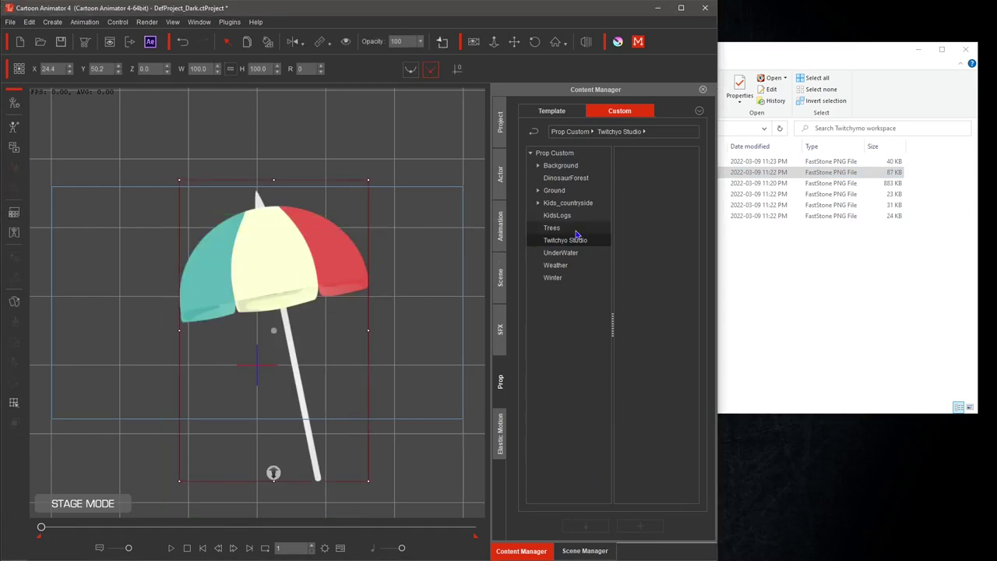
left_click(438, 357)
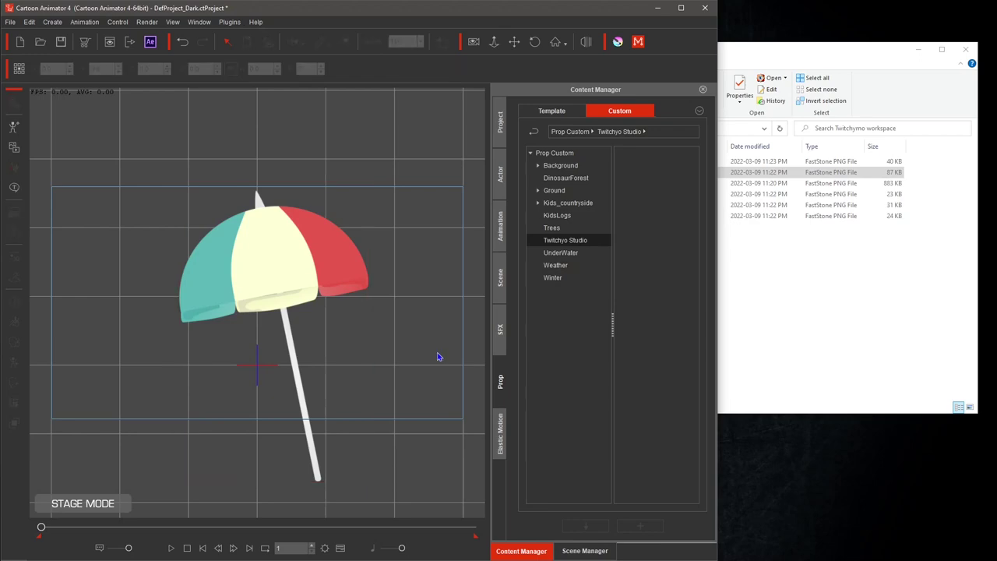
left_click(293, 301)
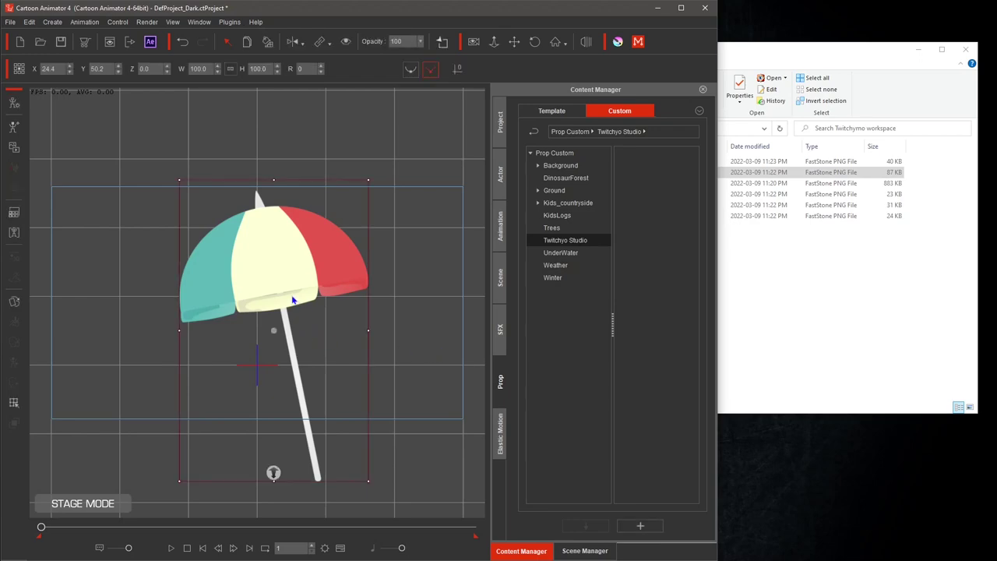
left_click(640, 527)
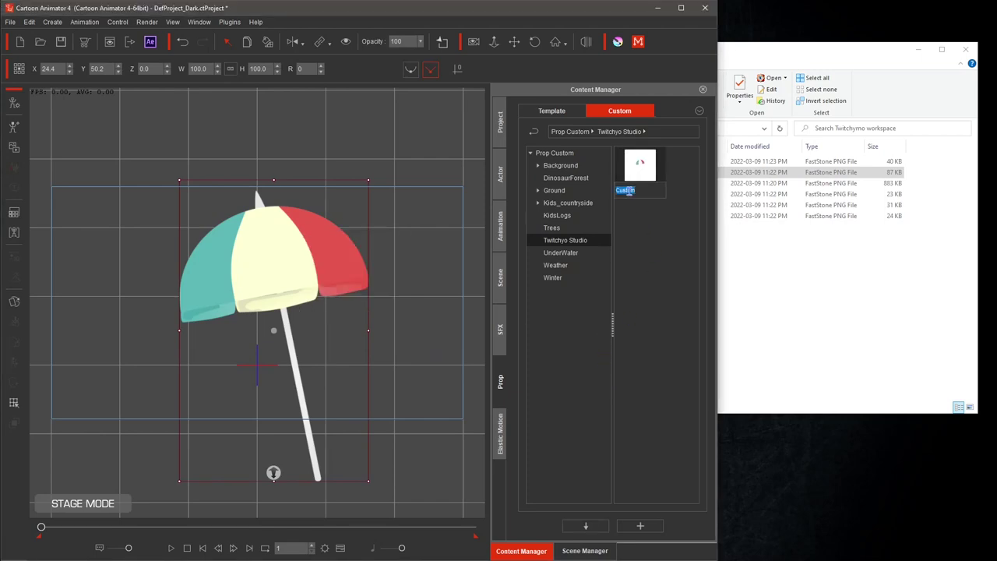
type("Beach Umbrella")
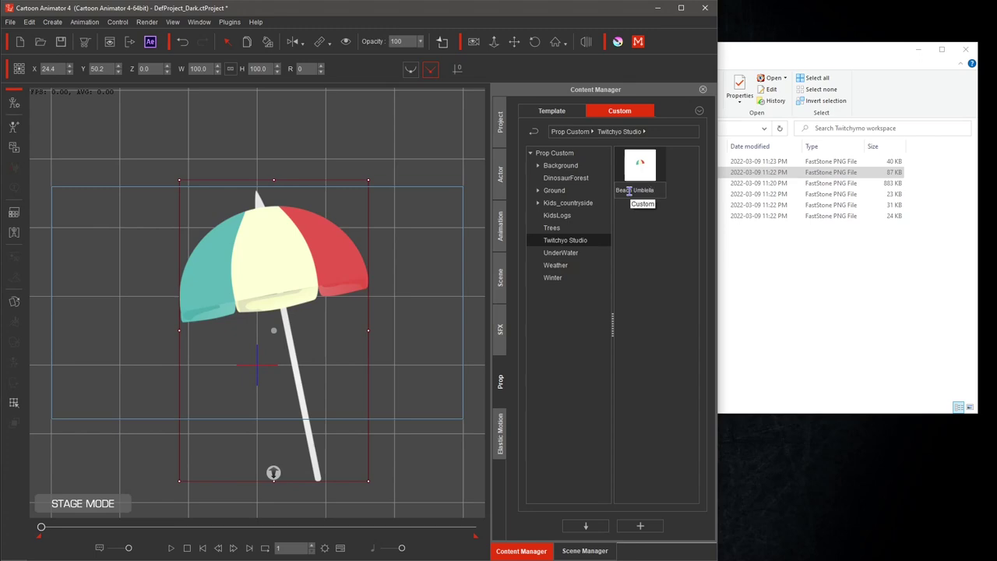
left_click(649, 237)
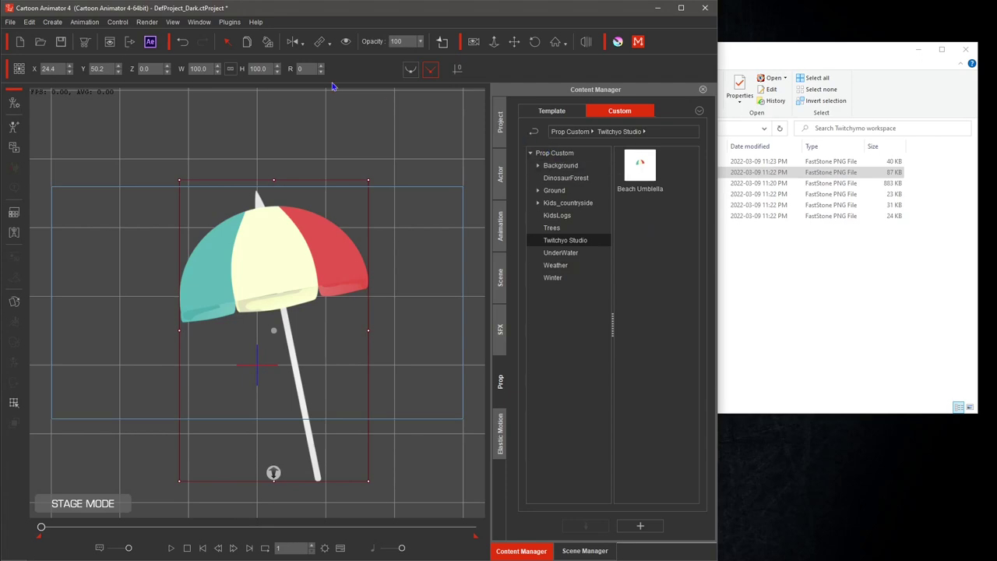
left_click(183, 46)
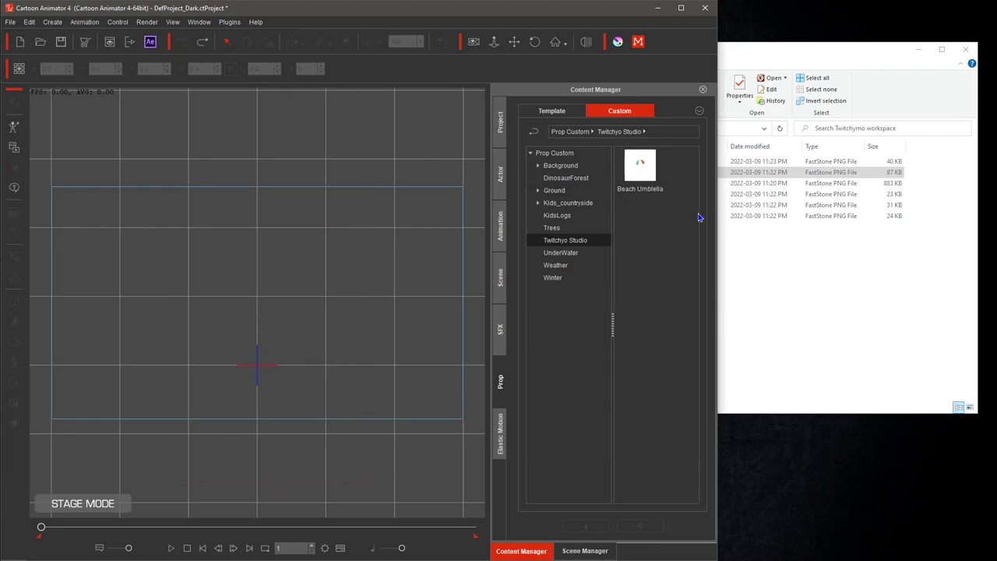
- Import beach-Beach Ball.png as a prop and add it to Twitchyo Studio named 'Beach Ball'
left_click(789, 61)
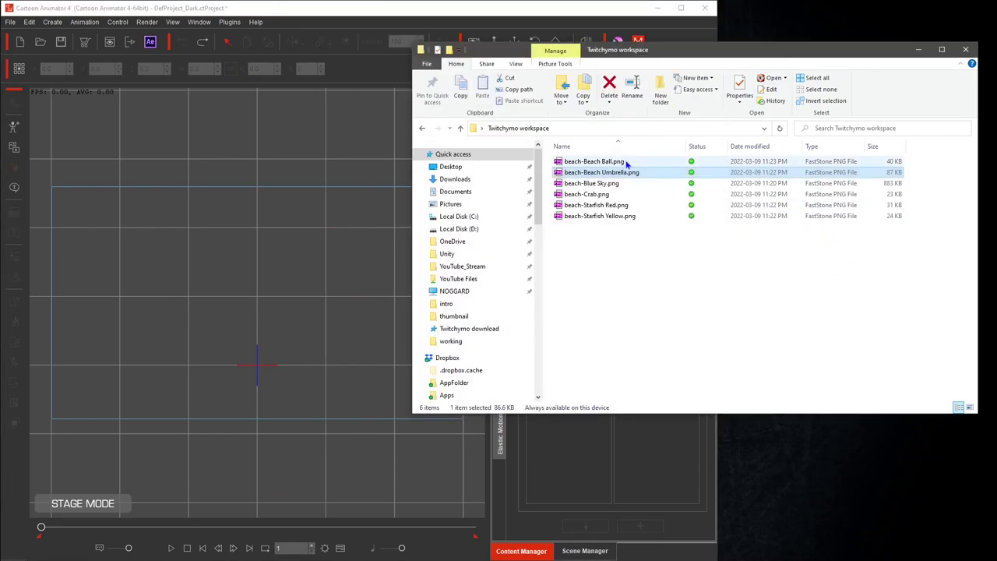
left_click_drag(611, 162, 271, 327)
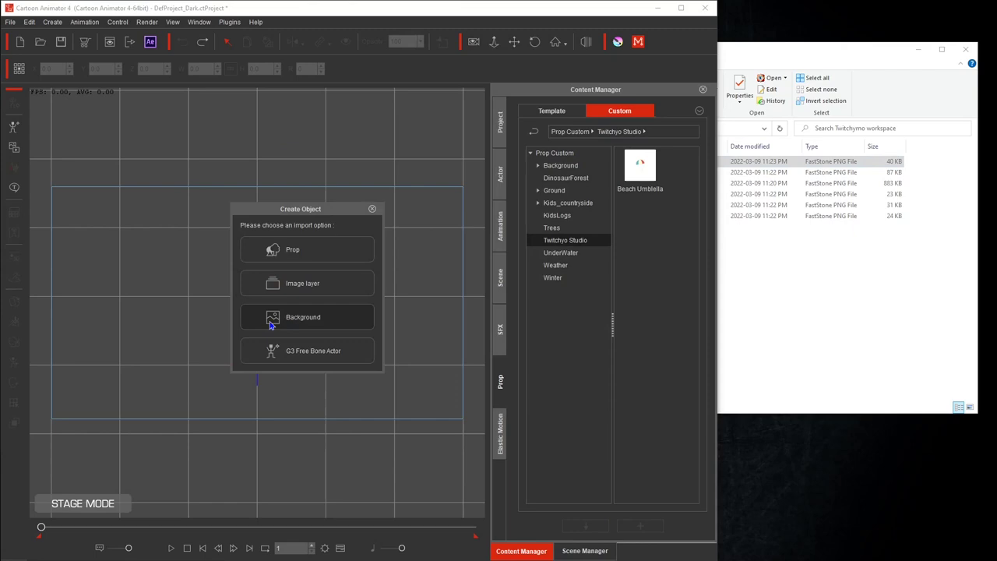
left_click(304, 249)
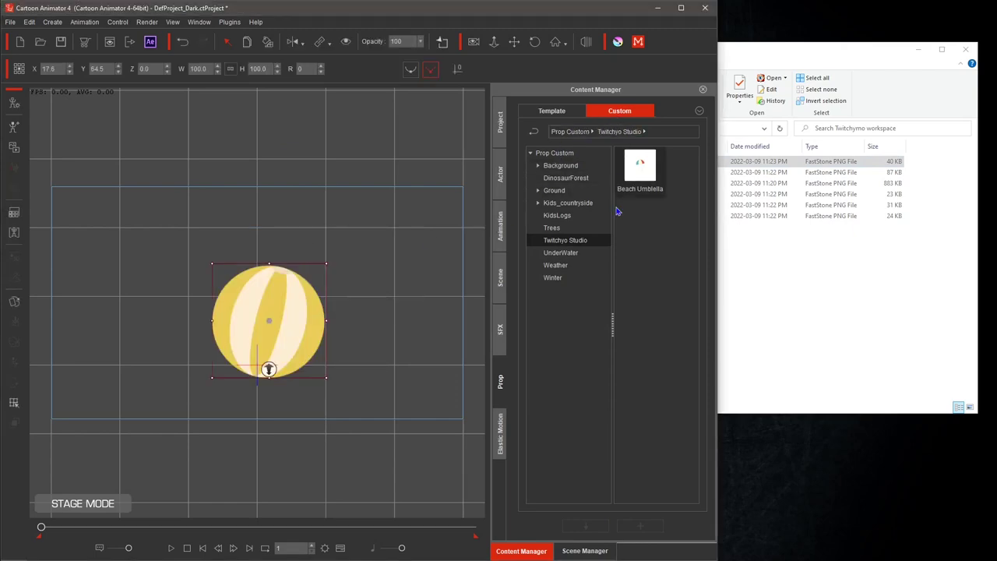
left_click(381, 310)
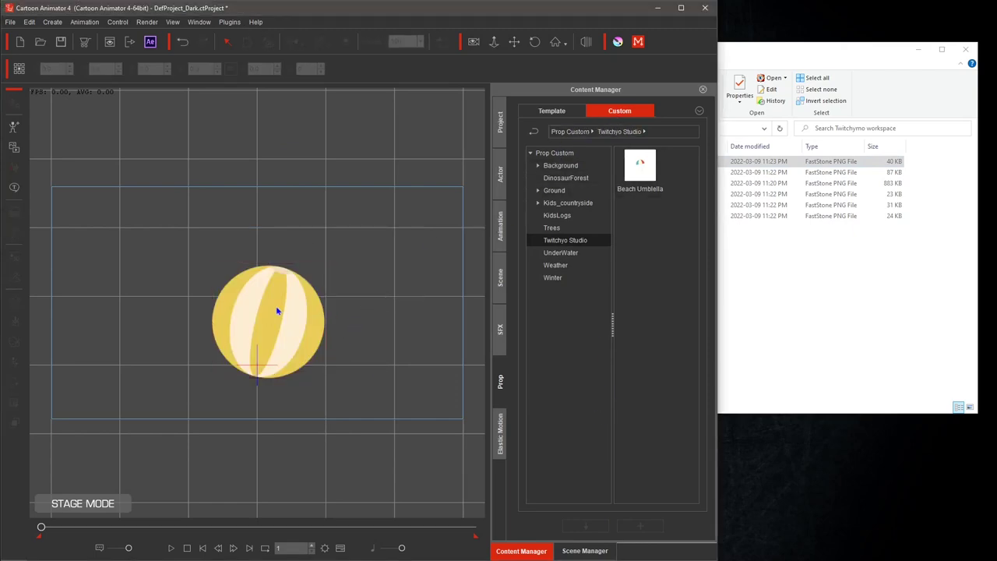
left_click(640, 526)
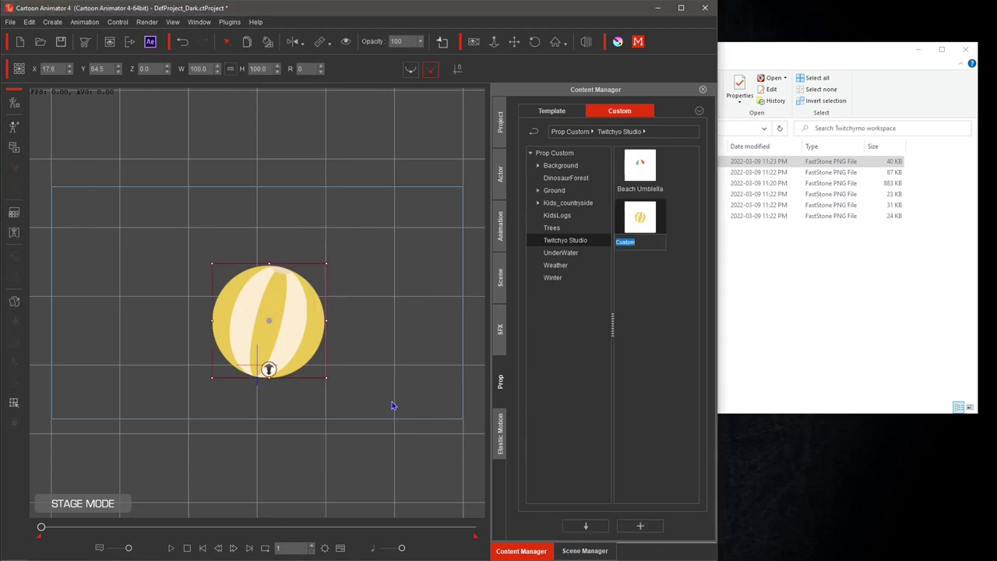
type("Beach Ball")
key("Return")
left_click(423, 363)
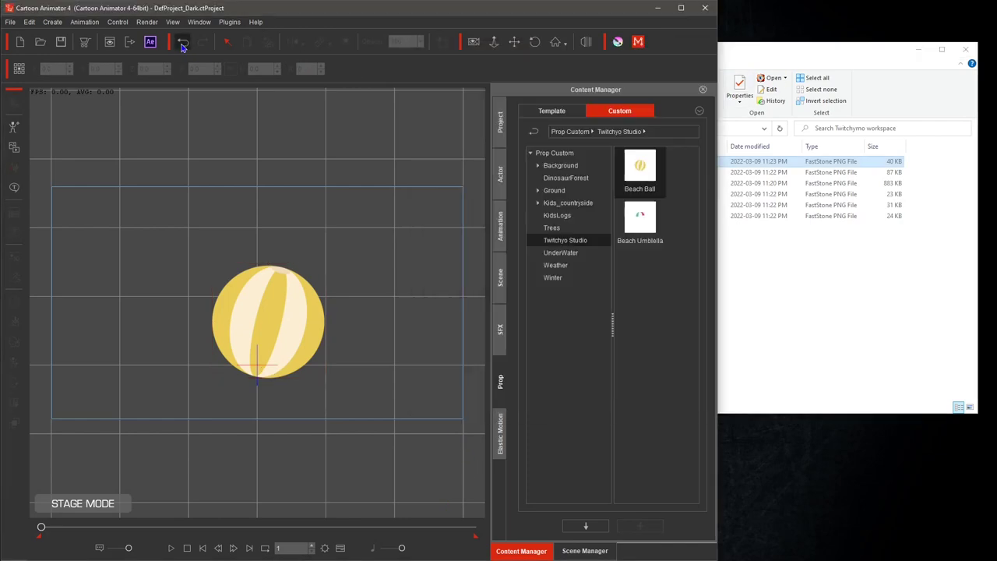
- Undo the ball, then import beach-Blue Sky.png as a resized prop and move it down on the stage
left_click(181, 46)
left_click(757, 54)
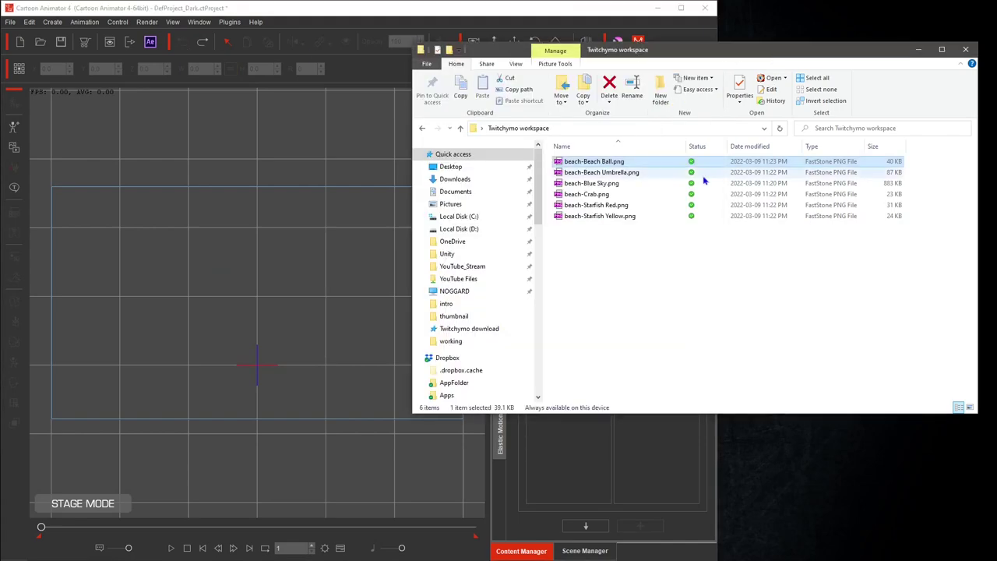
left_click(601, 186)
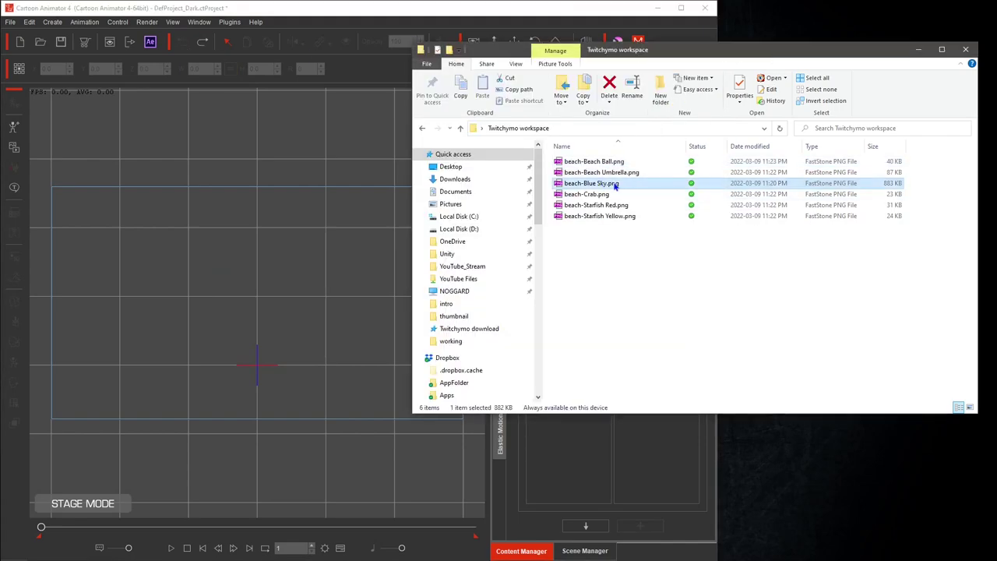
left_click_drag(615, 185, 282, 276)
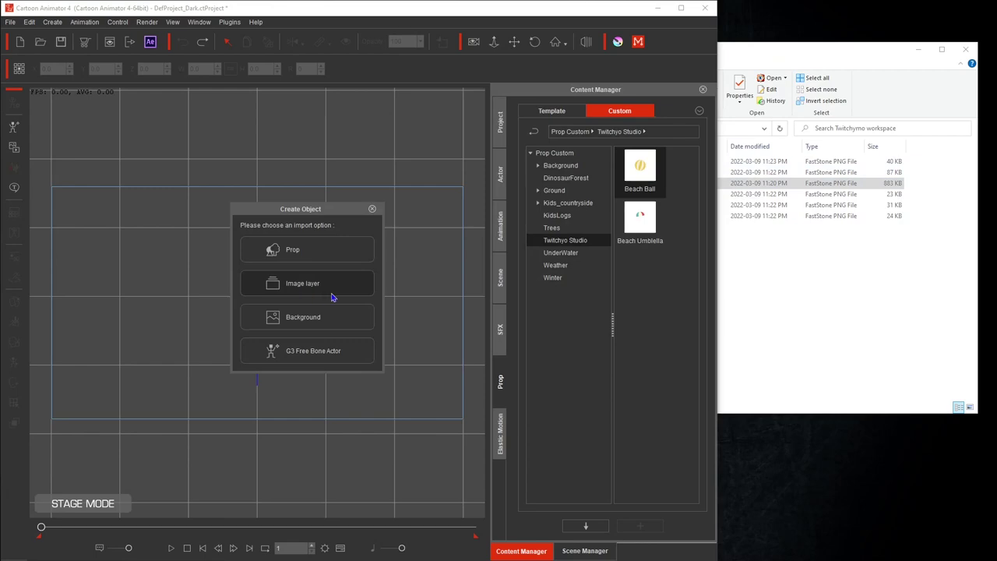
left_click(294, 251)
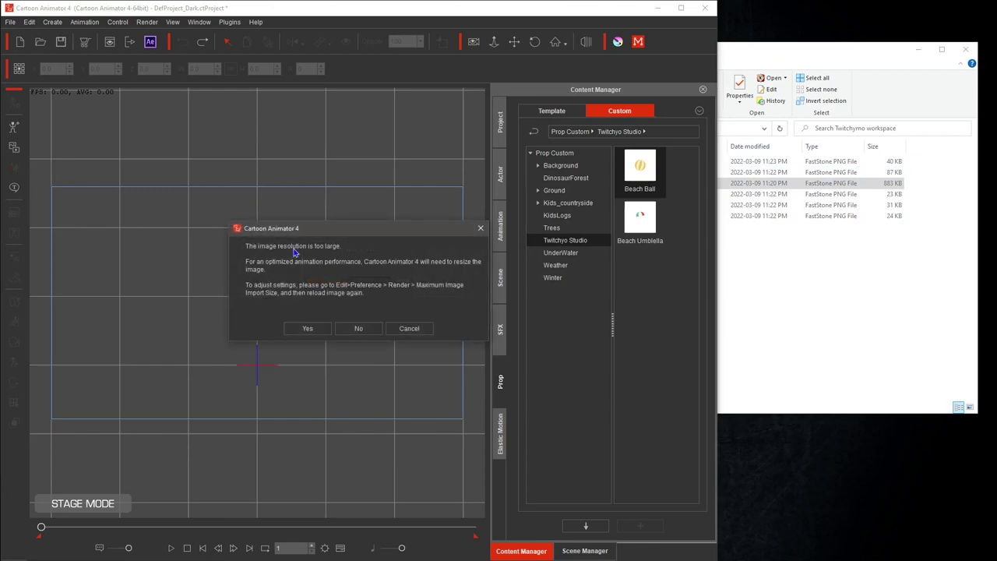
left_click(307, 329)
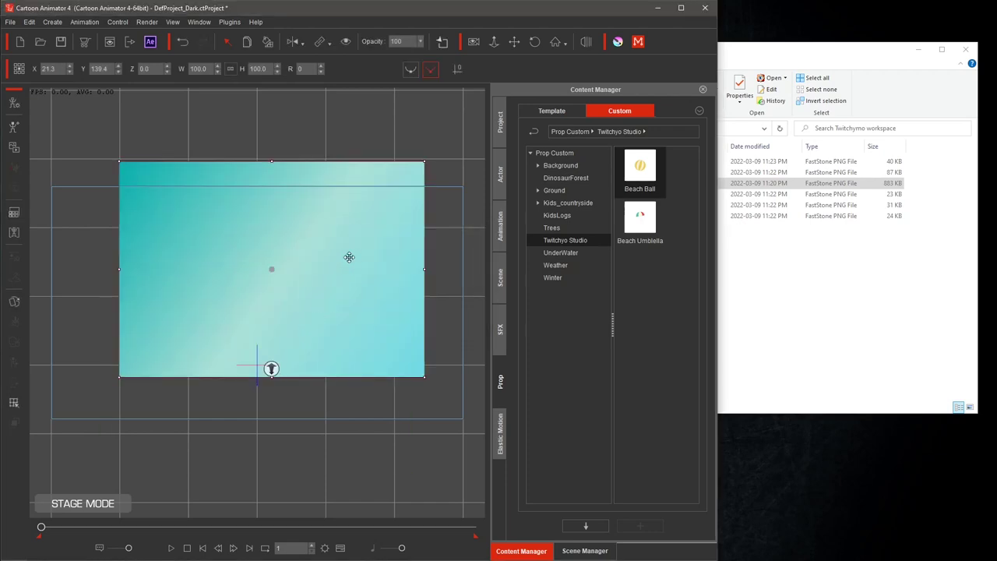
left_click_drag(314, 245, 307, 278)
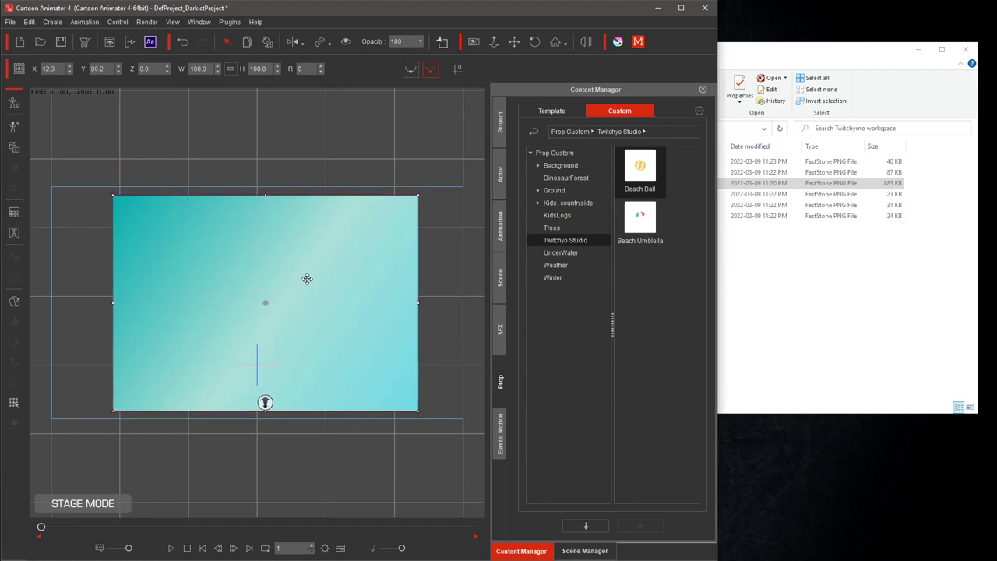
- Save the sky as a new Twitchyo Studio custom prop named 'Blue Sky'
left_click(444, 383)
left_click(317, 336)
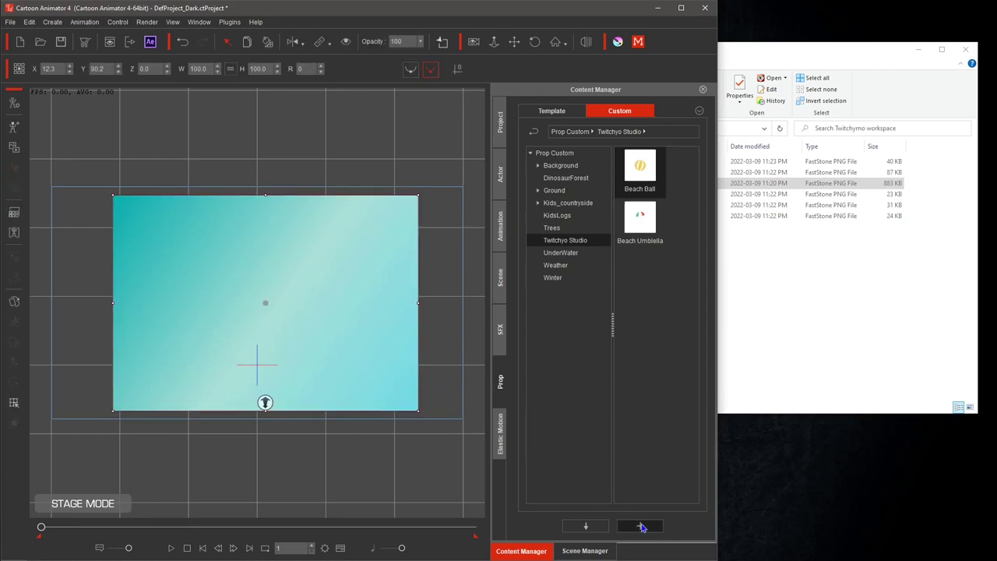
left_click(640, 525)
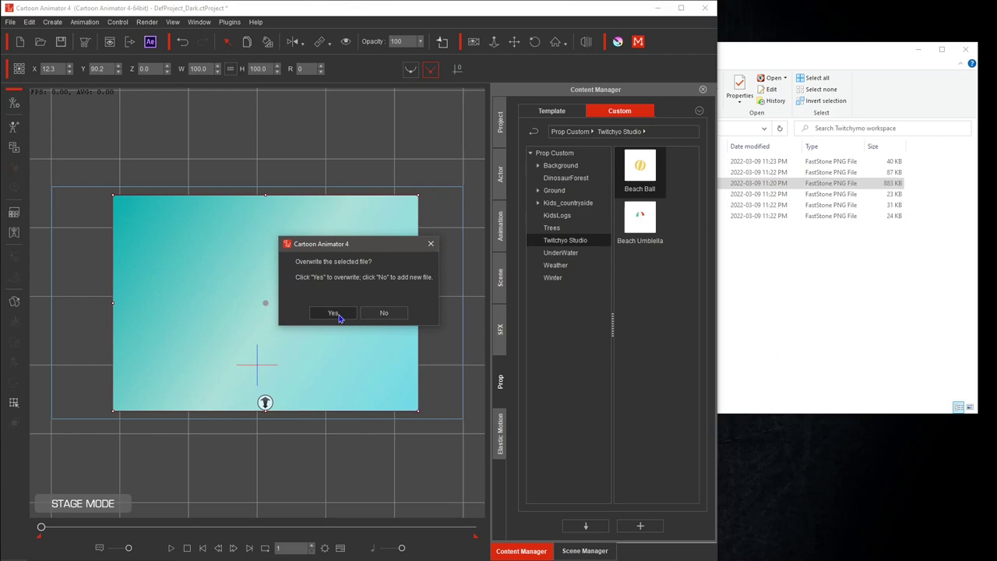
left_click(384, 314)
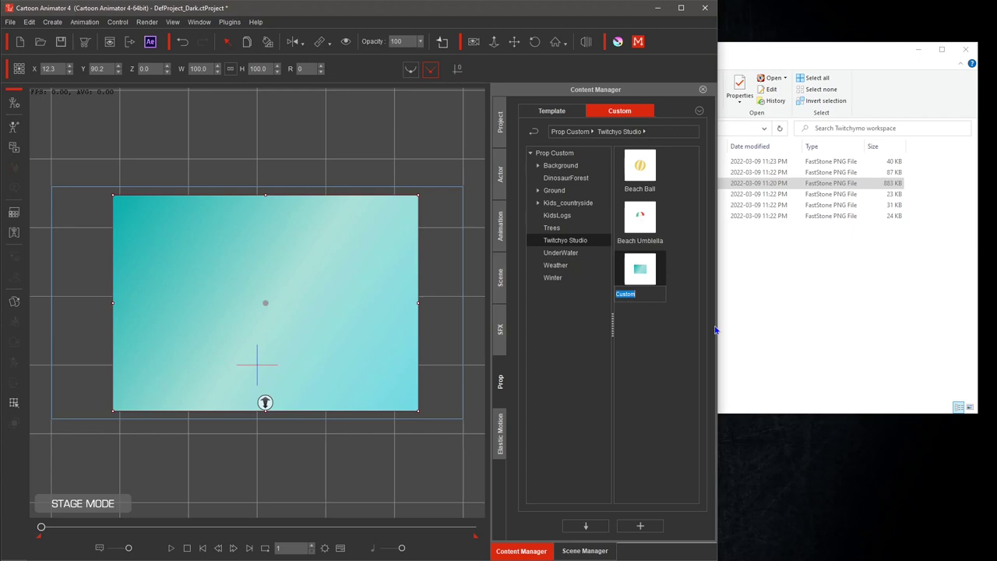
type("Blue Sky")
- Confirm the Blue Sky name, then save the crab image as a custom prop named 'Crab'
left_click(661, 333)
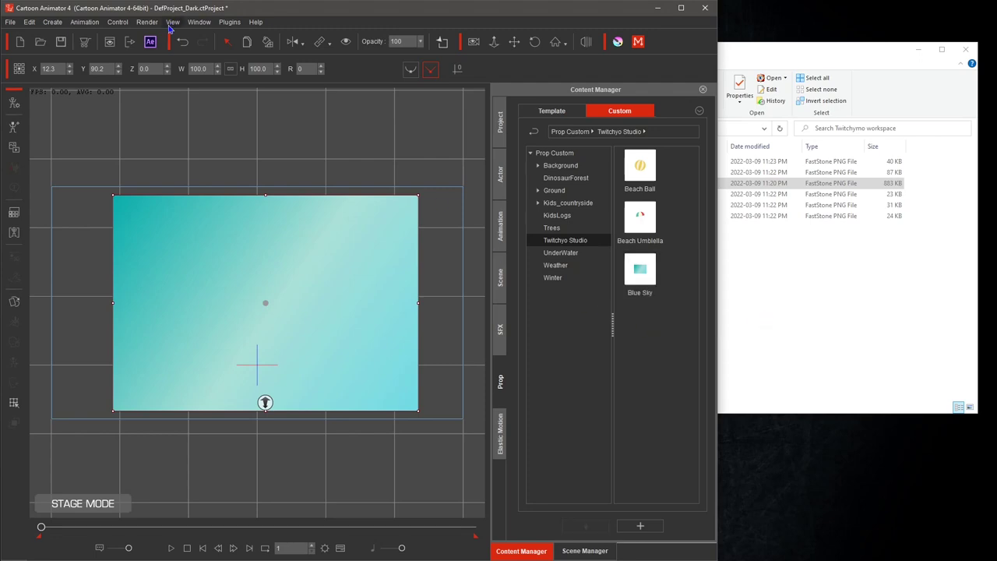
left_click(183, 43)
left_click(183, 43)
left_click(794, 88)
left_click_drag(530, 193, 262, 290)
left_click(262, 290)
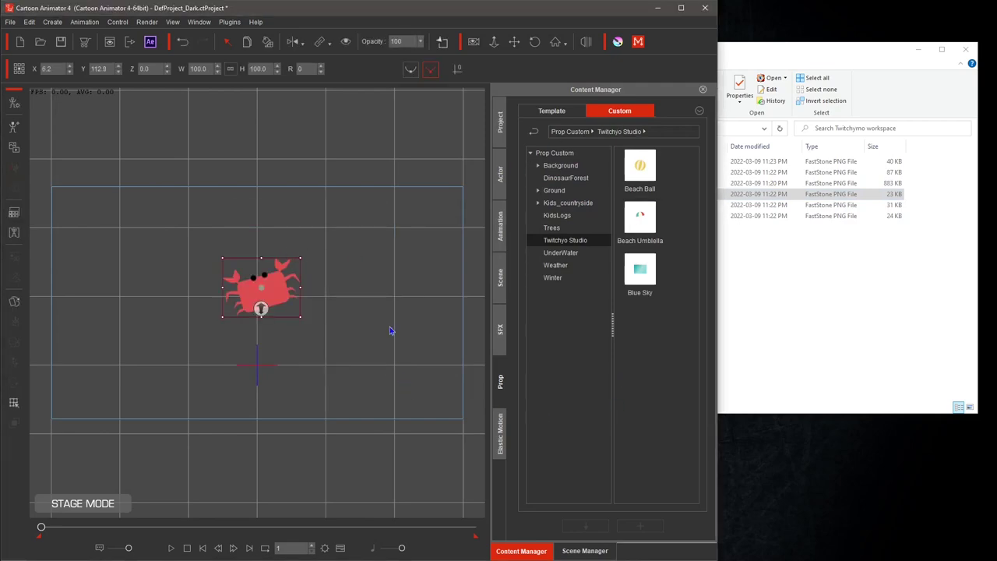
left_click(640, 525)
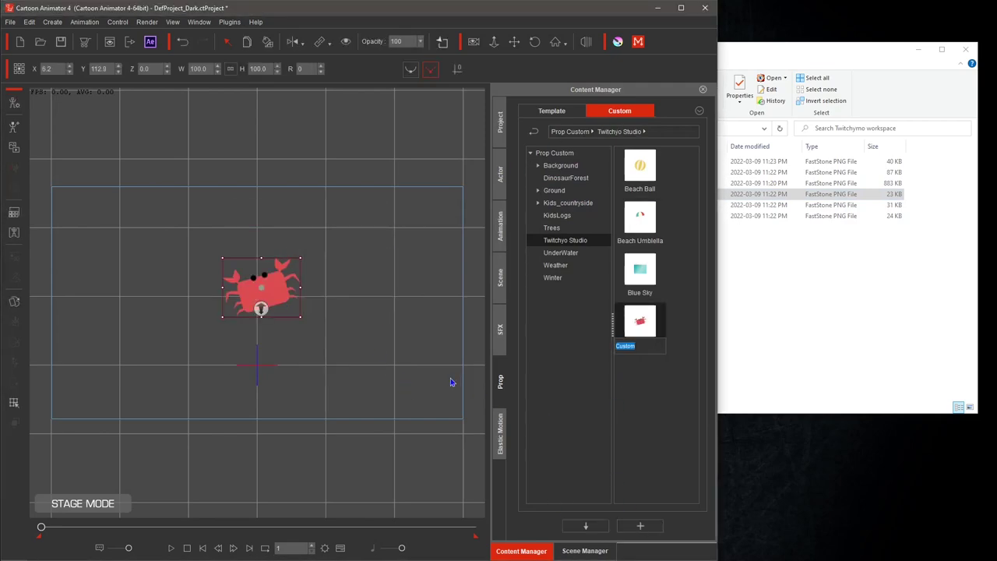
type("Crab")
key("Return")
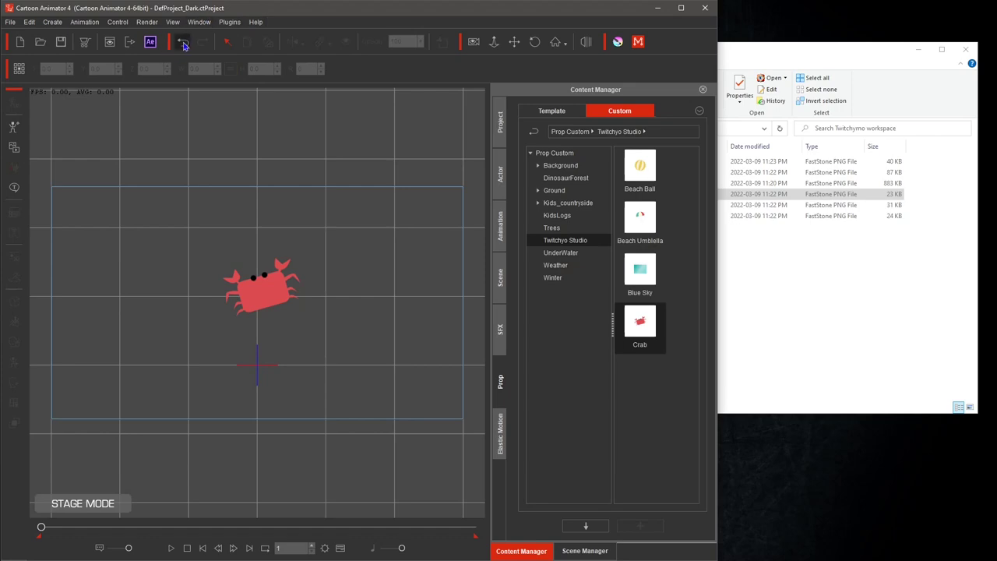
left_click(182, 42)
- Import beach-Starfish Red.png and save it as a new custom prop named 'Starfish Red'
left_click(622, 197)
left_click_drag(615, 204, 257, 304)
left_click(293, 257)
left_click(345, 300)
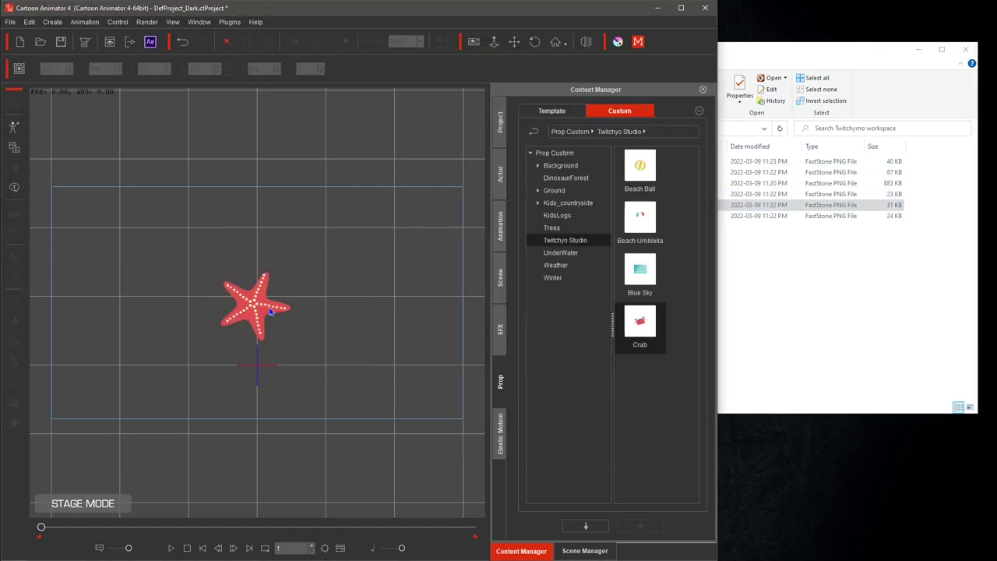
left_click(272, 311)
left_click(639, 525)
left_click(363, 314)
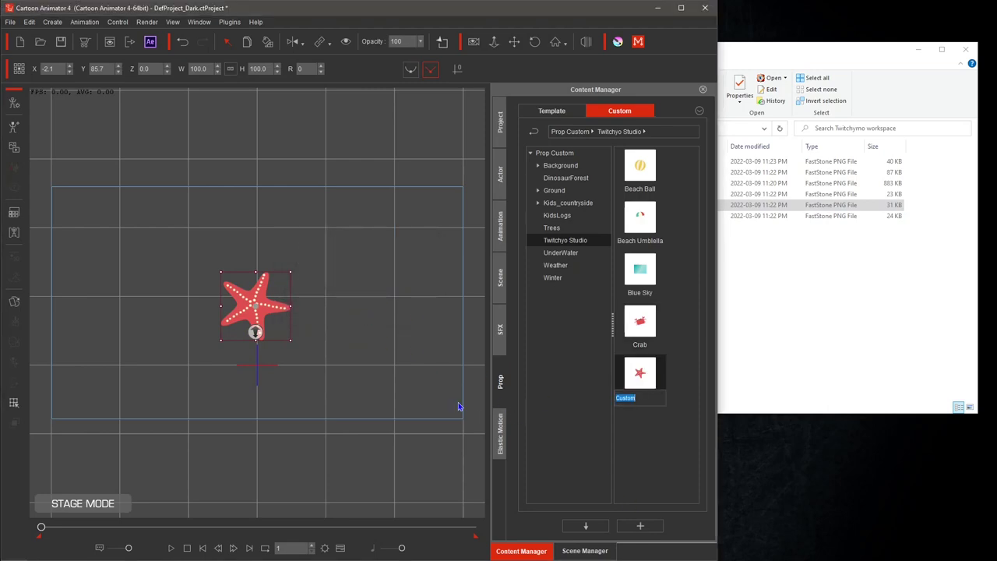
type("Starfish Red")
key("Return")
key("Delete")
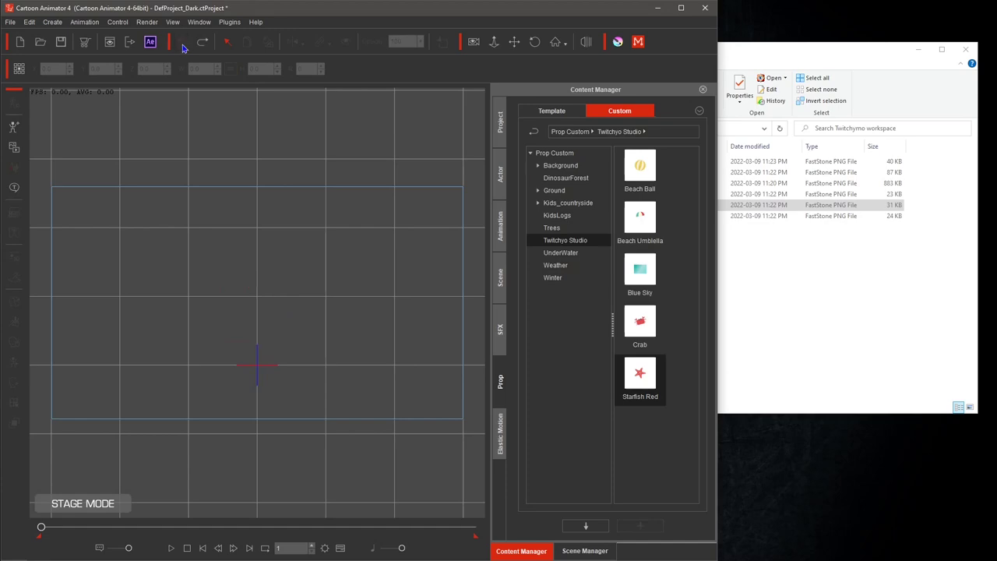
- Import the yellow starfish image and save it as a new custom prop named 'Starfish Yellow'
left_click(776, 71)
left_click_drag(600, 215, 273, 312)
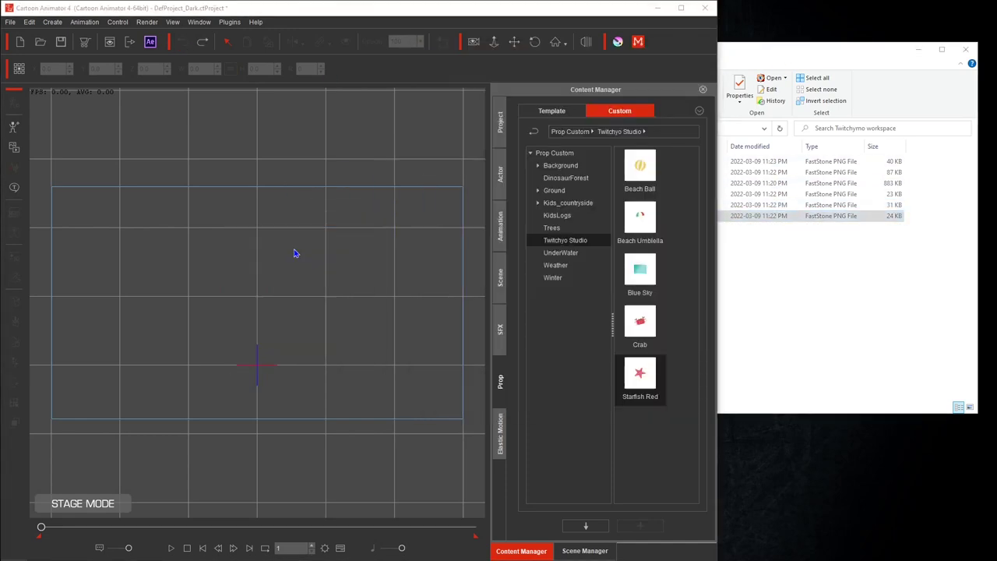
left_click(640, 526)
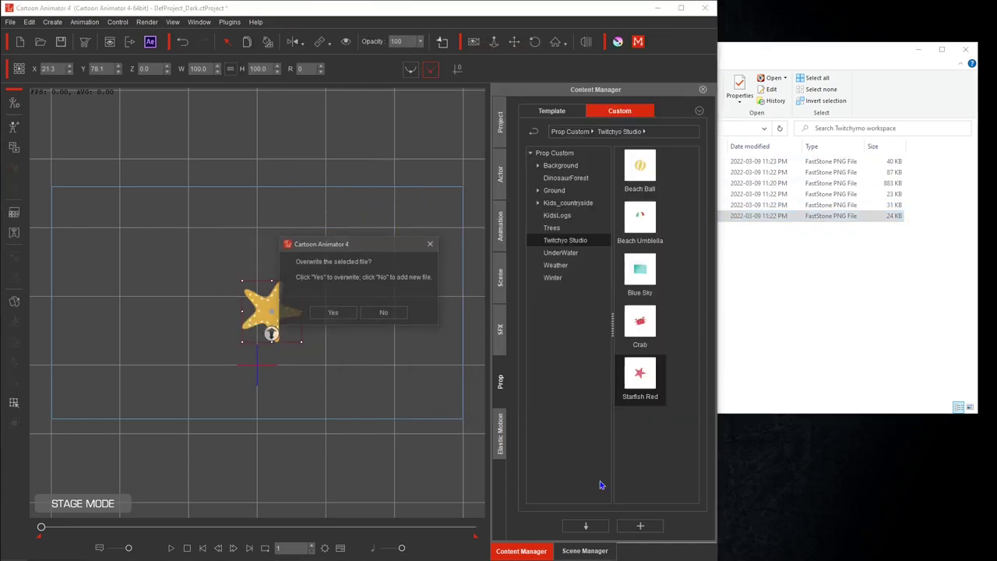
left_click(382, 312)
type("St")
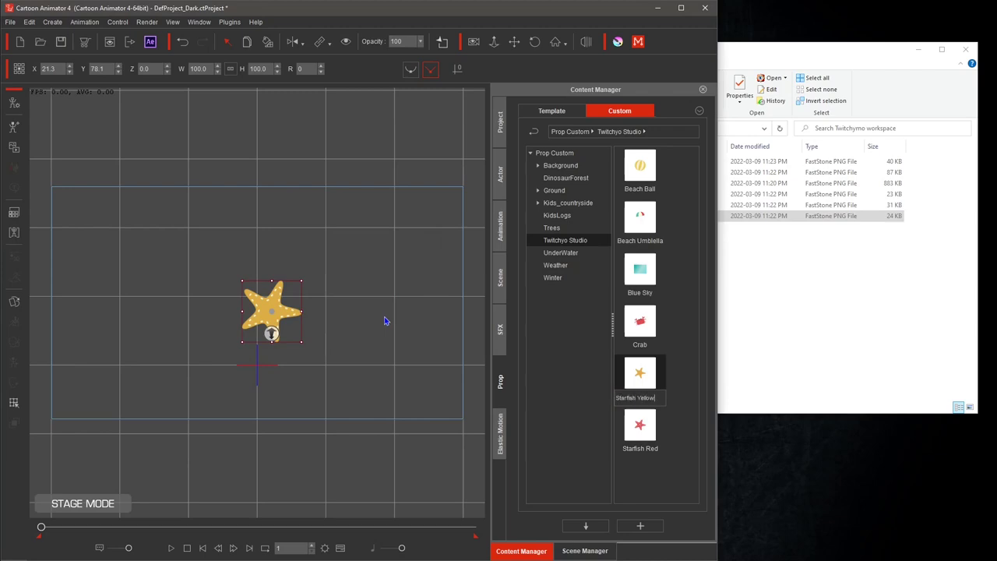
type("arfish Yellow")
left_click(384, 320)
left_click(182, 42)
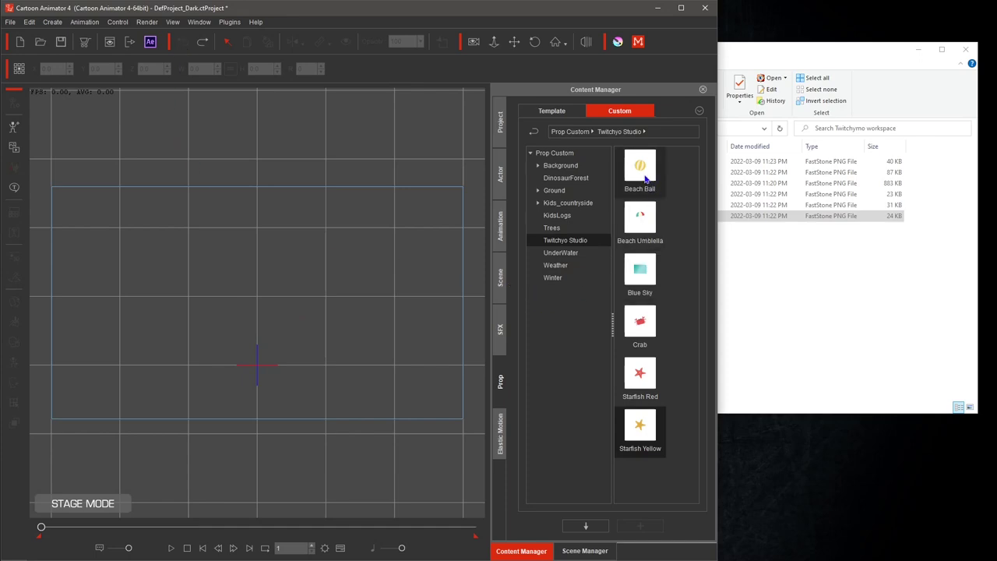
- Place the Beach Ball and Blue Sky props, enlarging the sky to cover the stage
left_click_drag(645, 180, 173, 210)
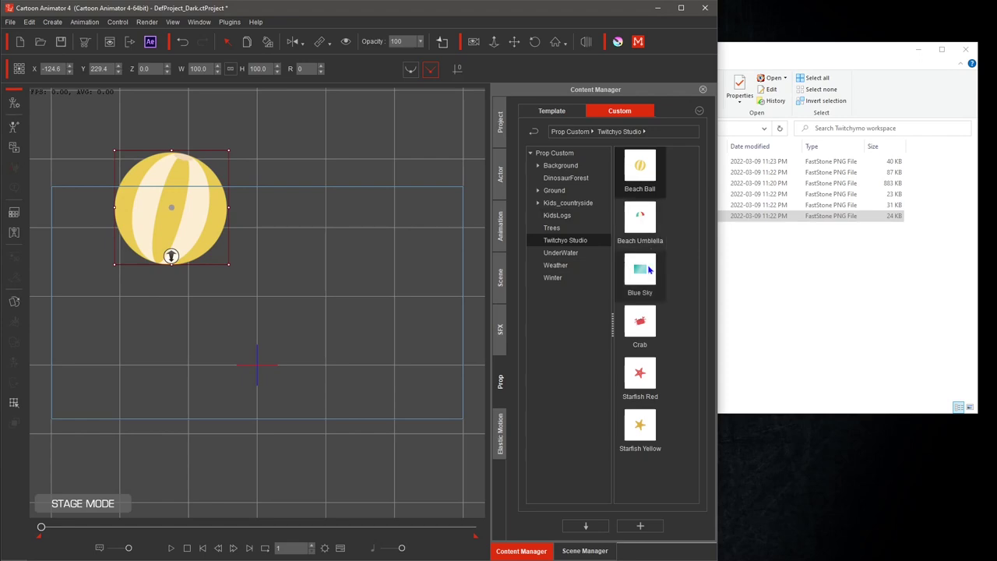
left_click_drag(646, 273, 277, 267)
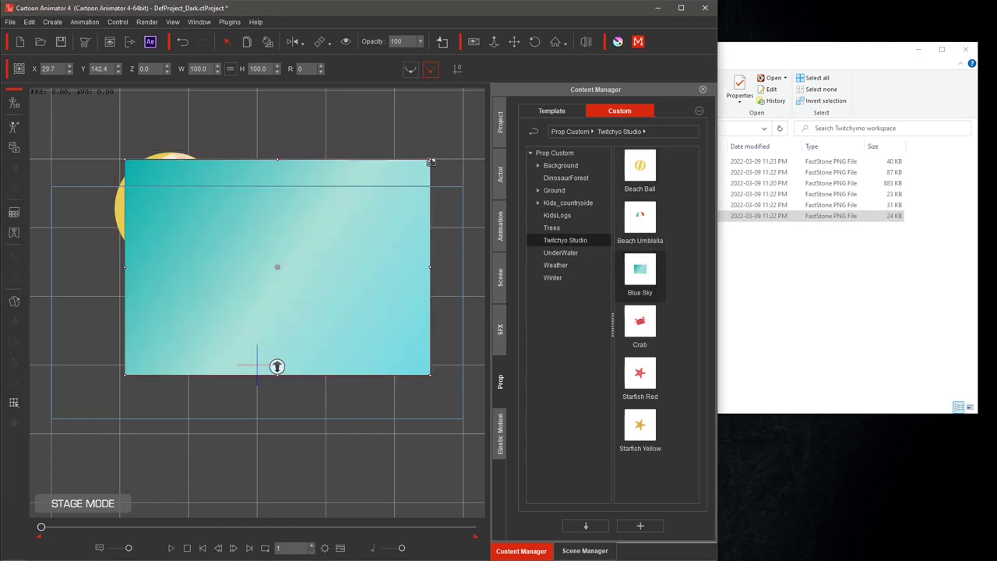
left_click_drag(433, 159, 470, 128)
left_click_drag(397, 233, 344, 265)
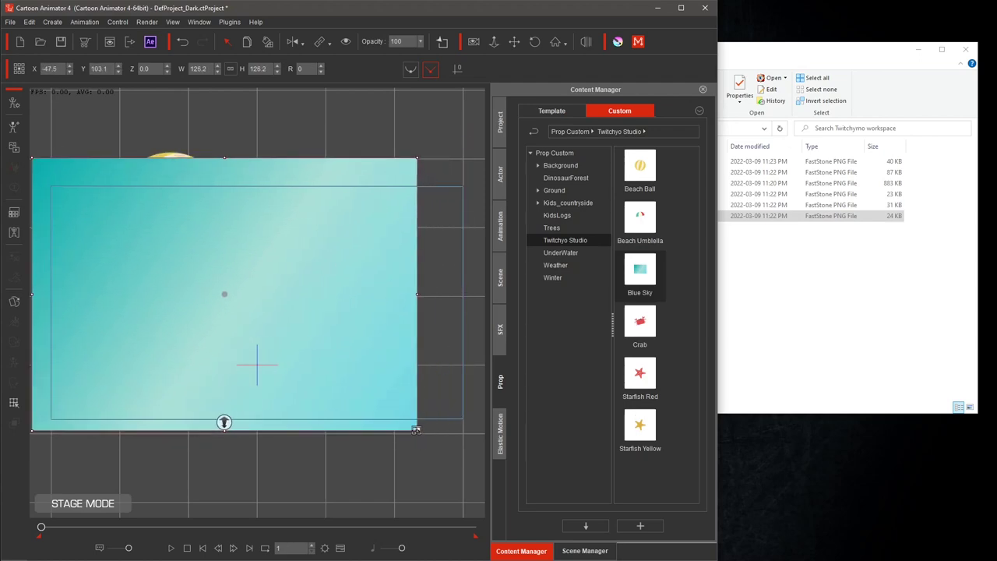
left_click_drag(416, 429, 474, 449)
left_click_drag(341, 343, 356, 350)
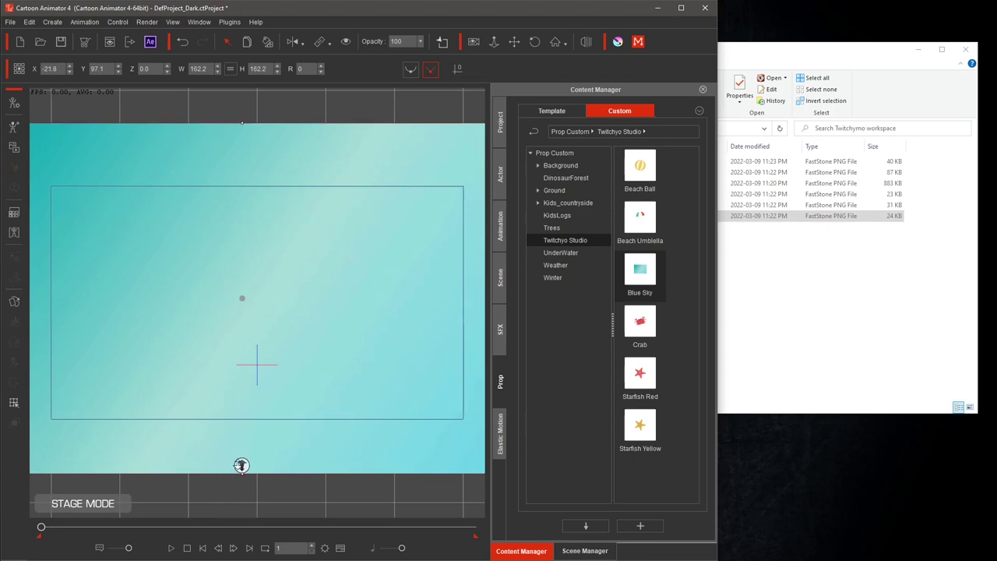
- Add a beach ball shrunk to about 29%, a red starfish, and a yellow starfish scaled to about 80%
left_click_drag(639, 165, 187, 326)
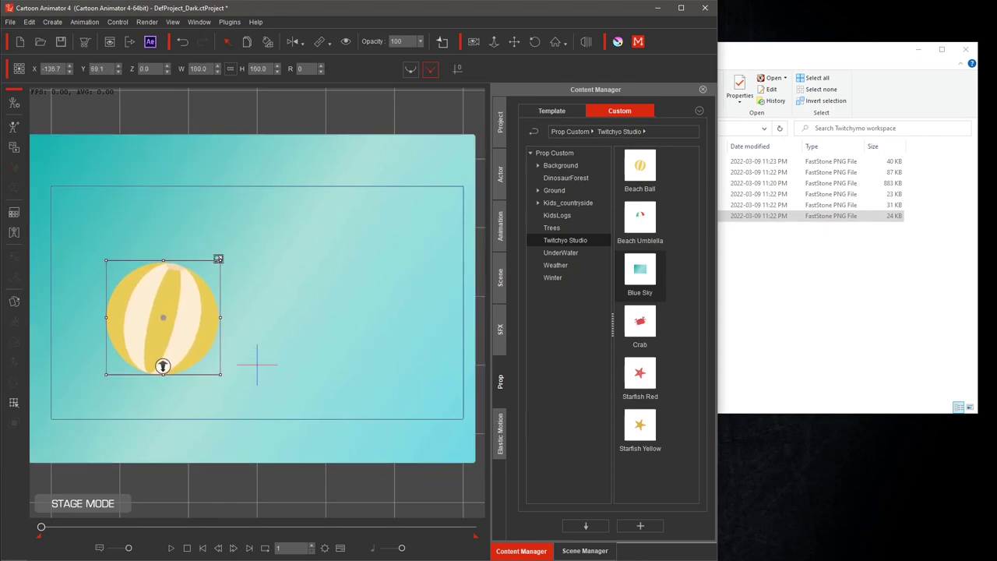
left_click_drag(218, 259, 218, 335)
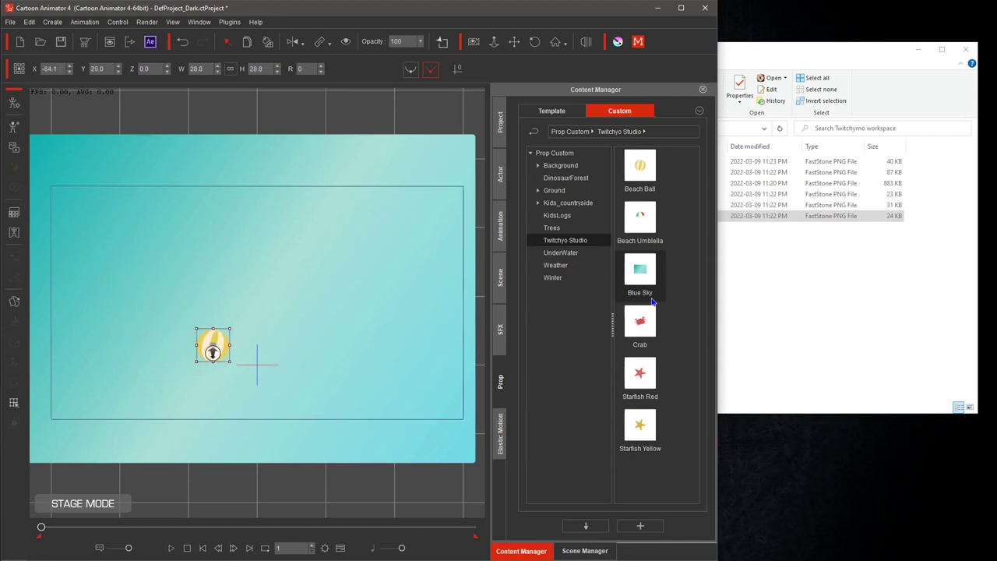
left_click_drag(644, 373, 340, 263)
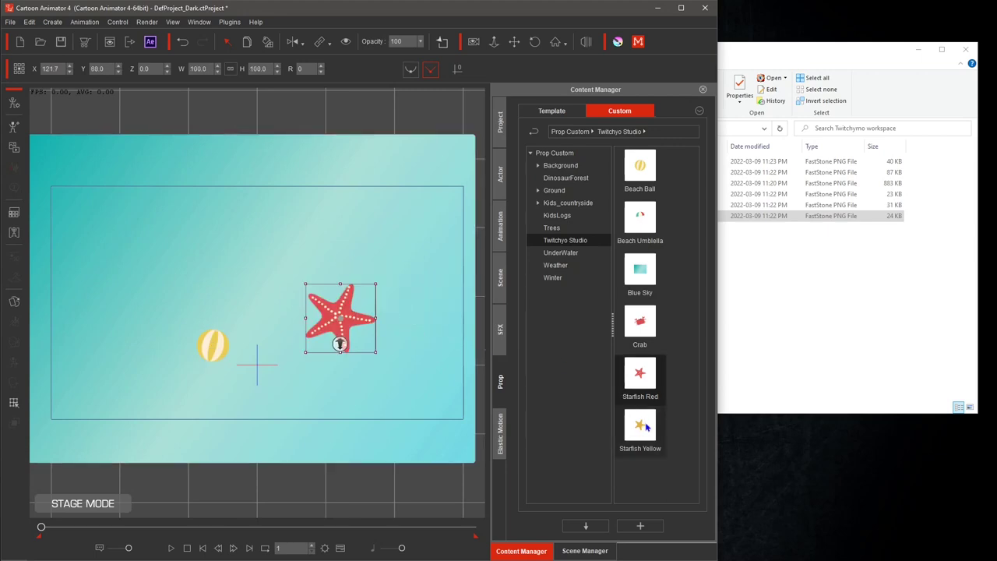
left_click_drag(645, 426, 164, 230)
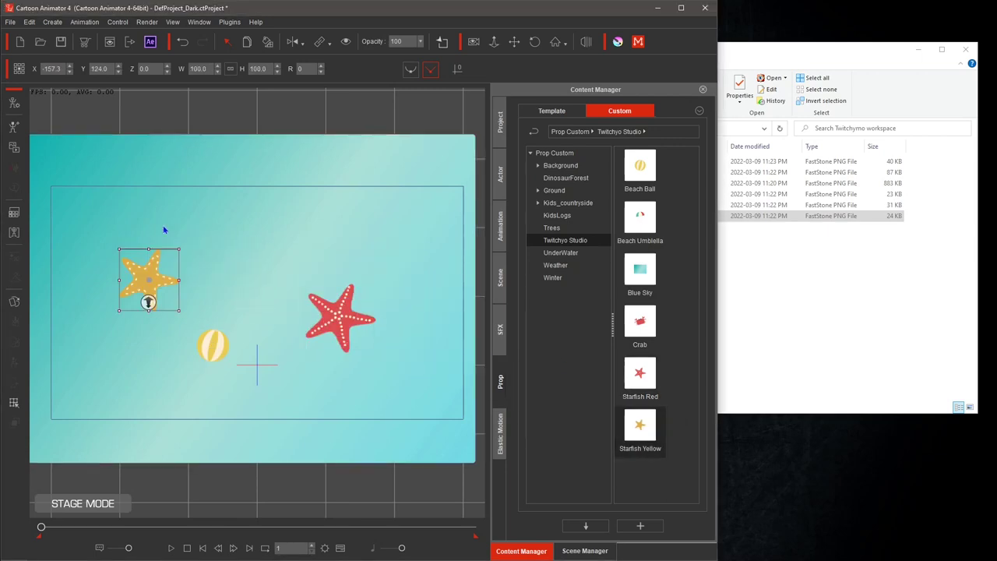
left_click(239, 237)
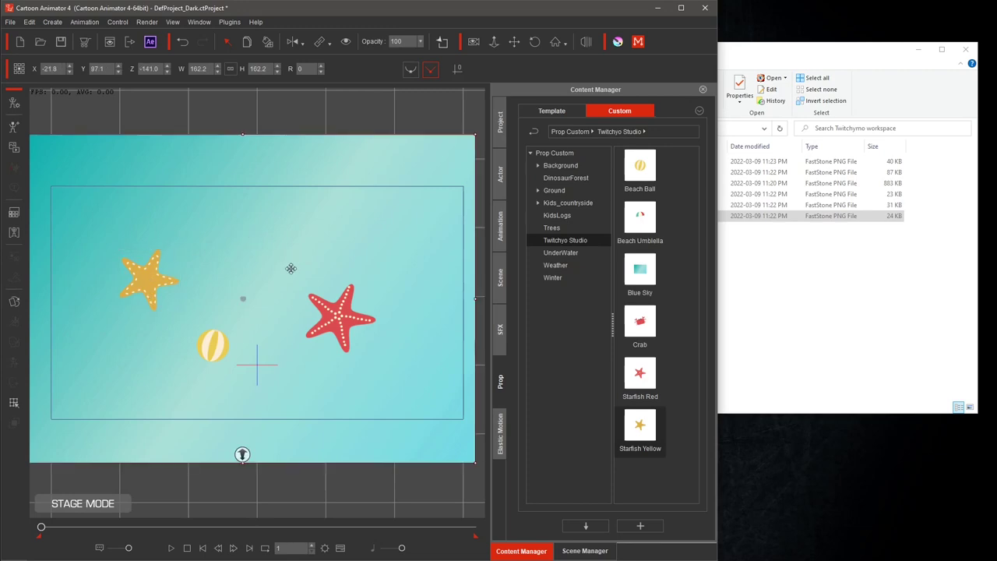
left_click(155, 281)
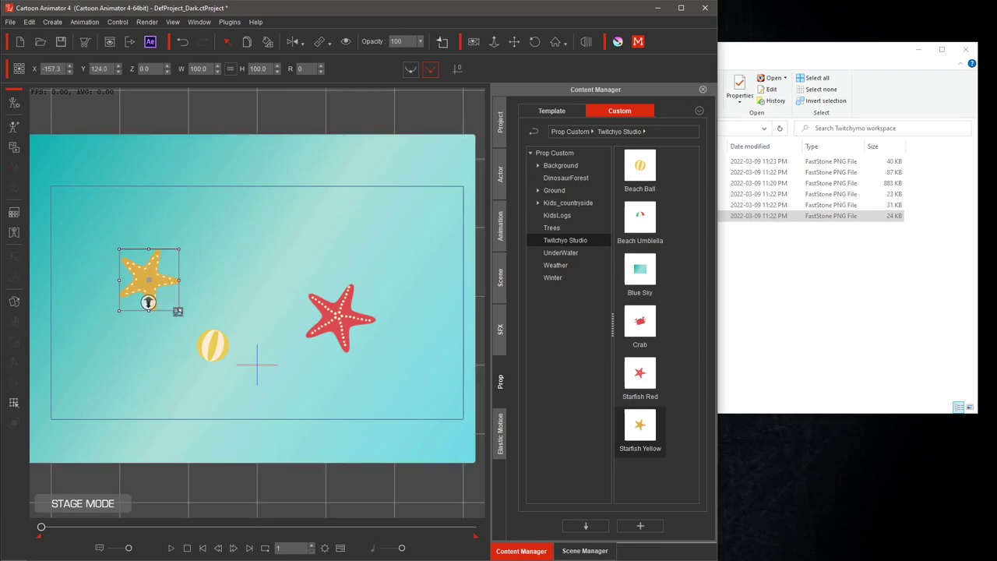
left_click_drag(179, 310, 87, 316)
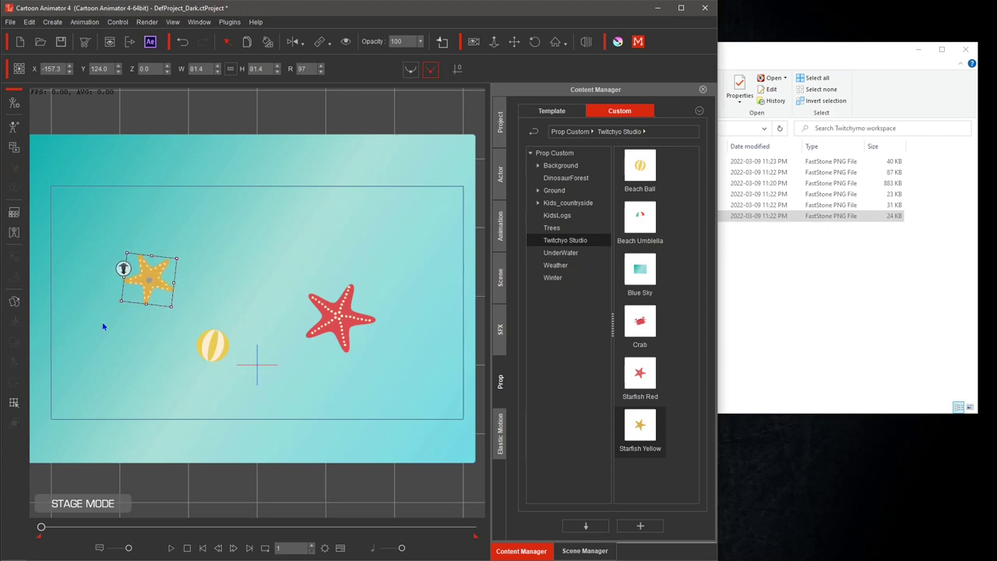